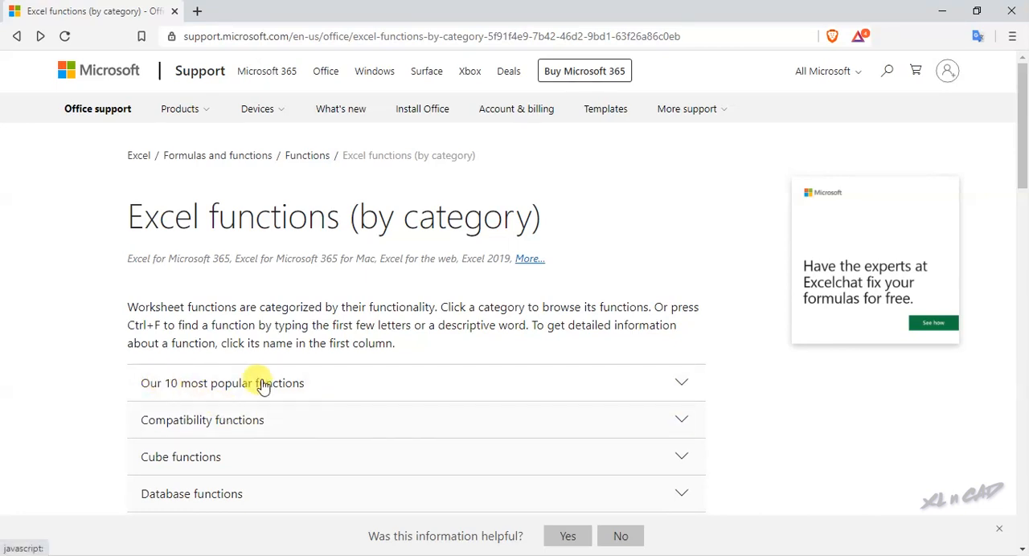
# Step: Expand the list of the 10 most popular Excel functions and read through its entries from SUM to INDEX
pyautogui.click(483, 388)
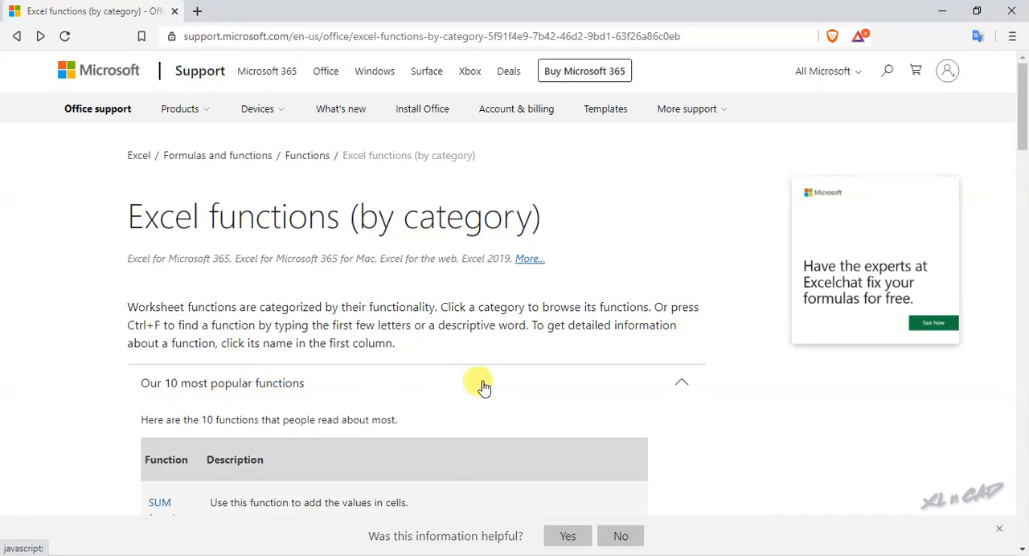
pyautogui.scroll(-3, 483, 386)
pyautogui.scroll(-2, 480, 382)
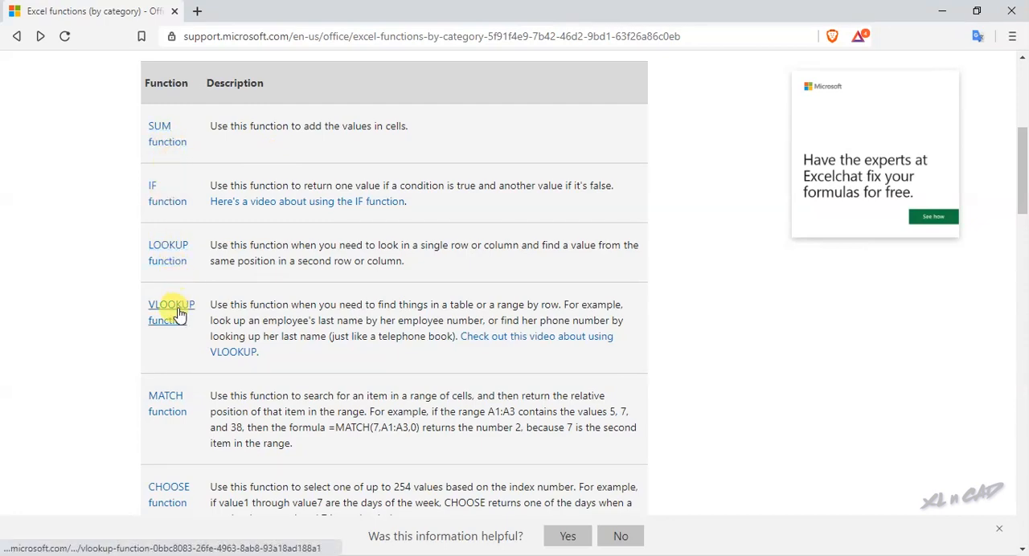
pyautogui.scroll(-2, 177, 309)
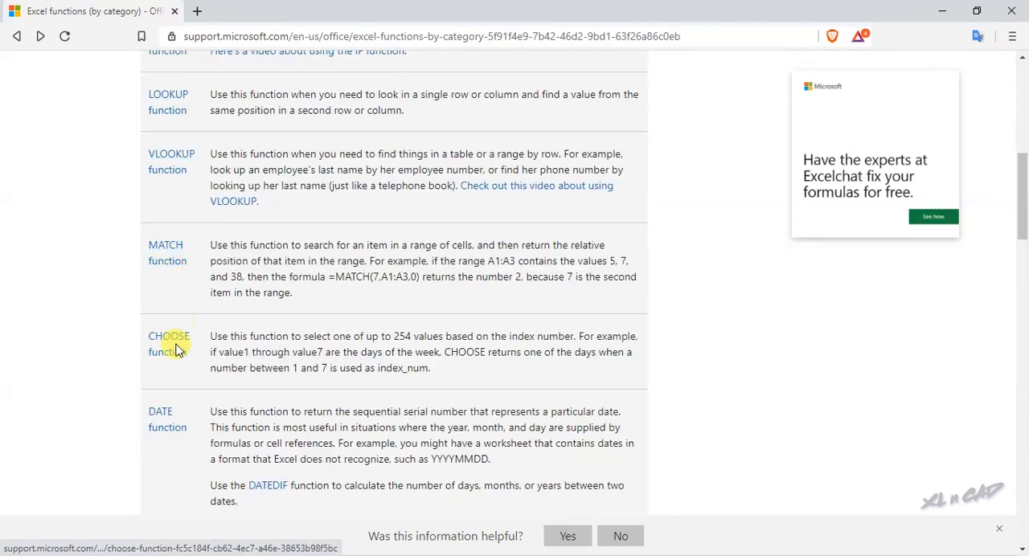
pyautogui.scroll(-3, 172, 344)
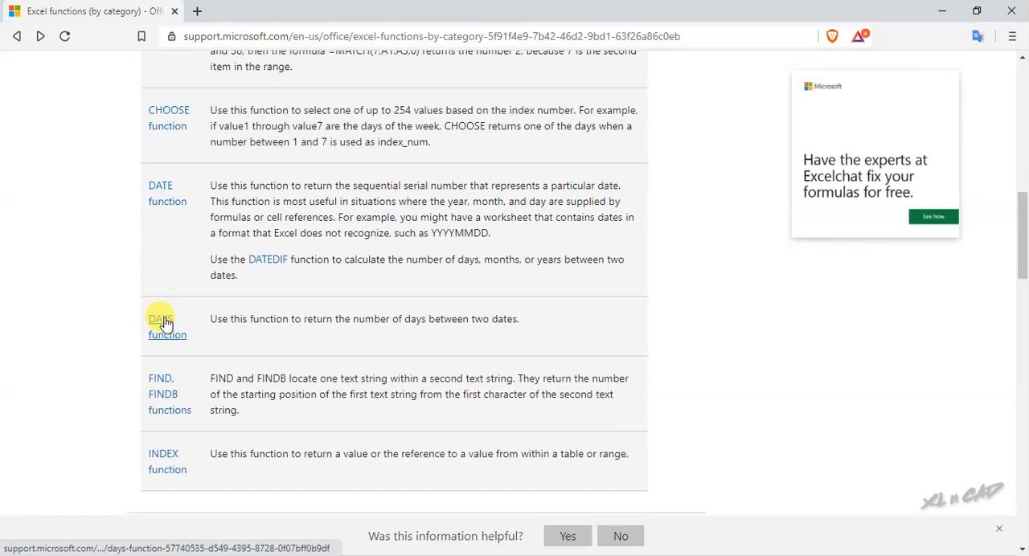
pyautogui.scroll(-1, 165, 318)
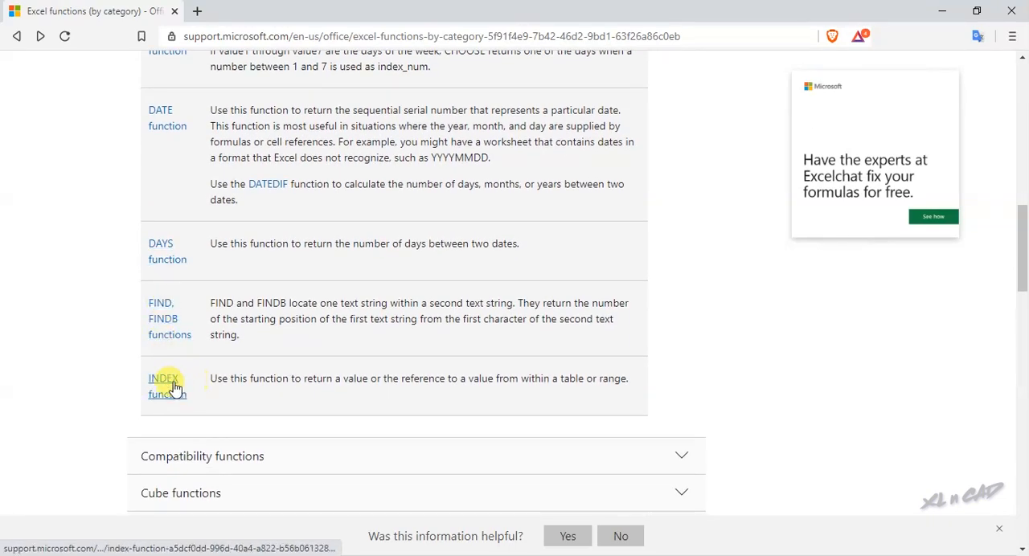
pyautogui.scroll(13, 527, 369)
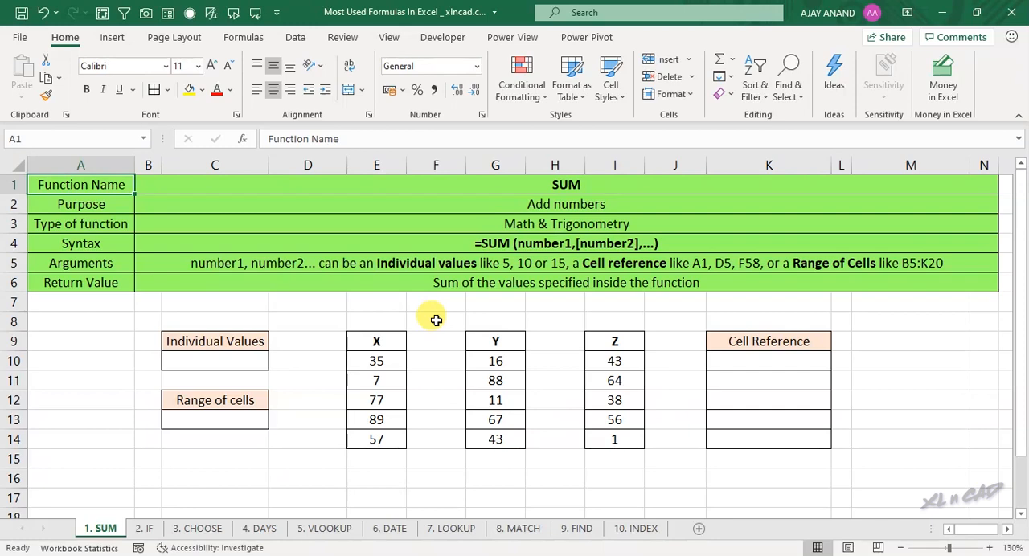
# Step: Enter the formula =SUM(10,30,15) in cell C10 under Individual Values
pyautogui.click(215, 363)
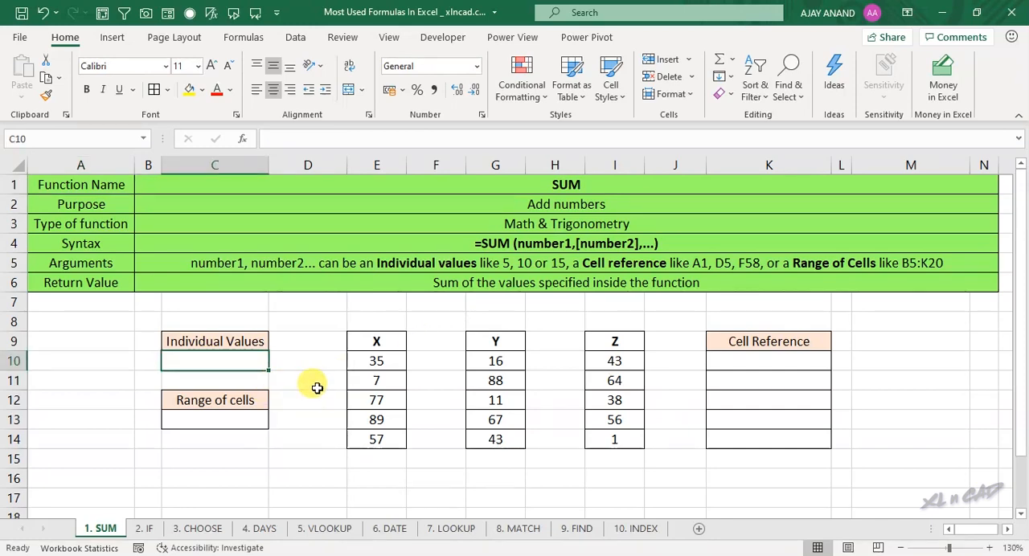
pyautogui.write('=')
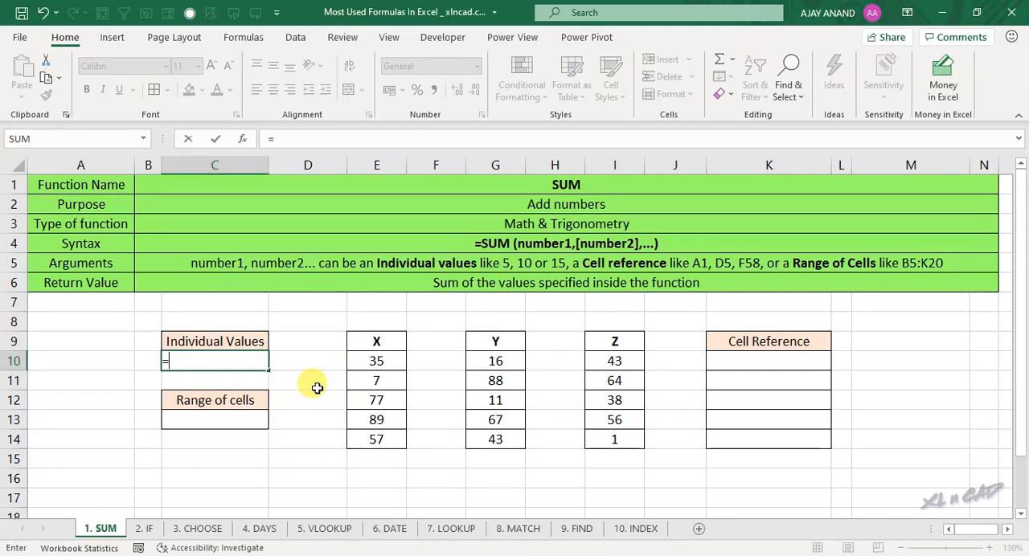
pyautogui.write('SUM(')
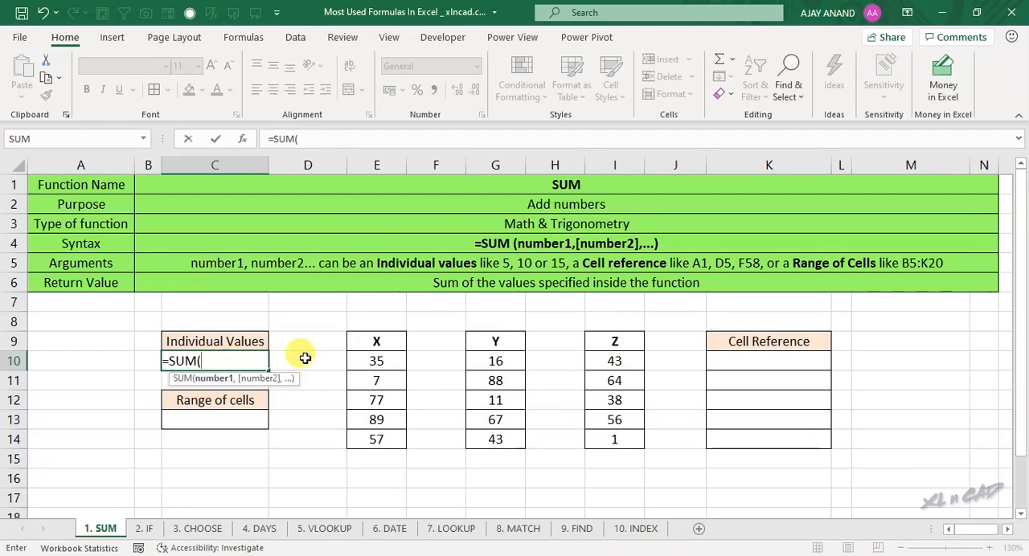
pyautogui.write('10,')
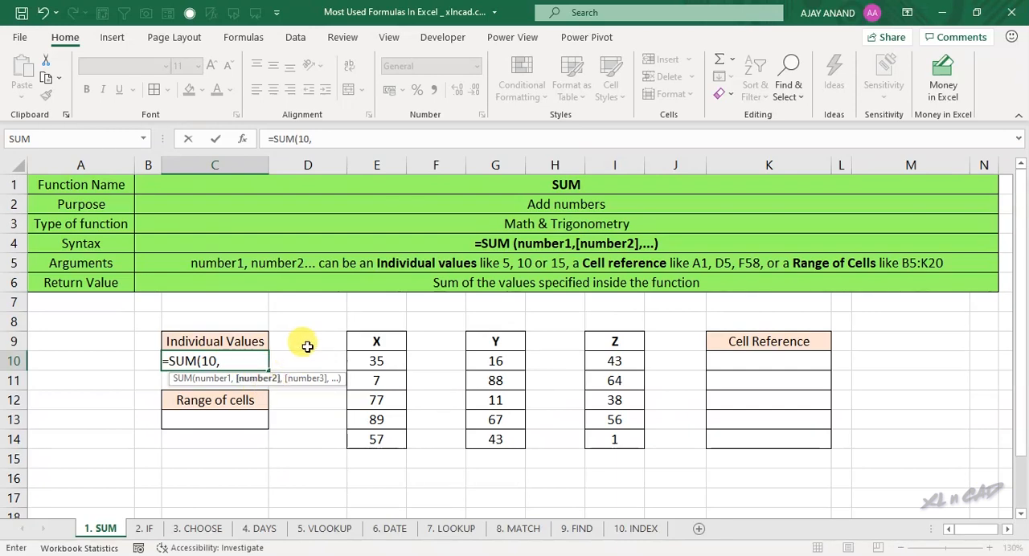
pyautogui.write('30,')
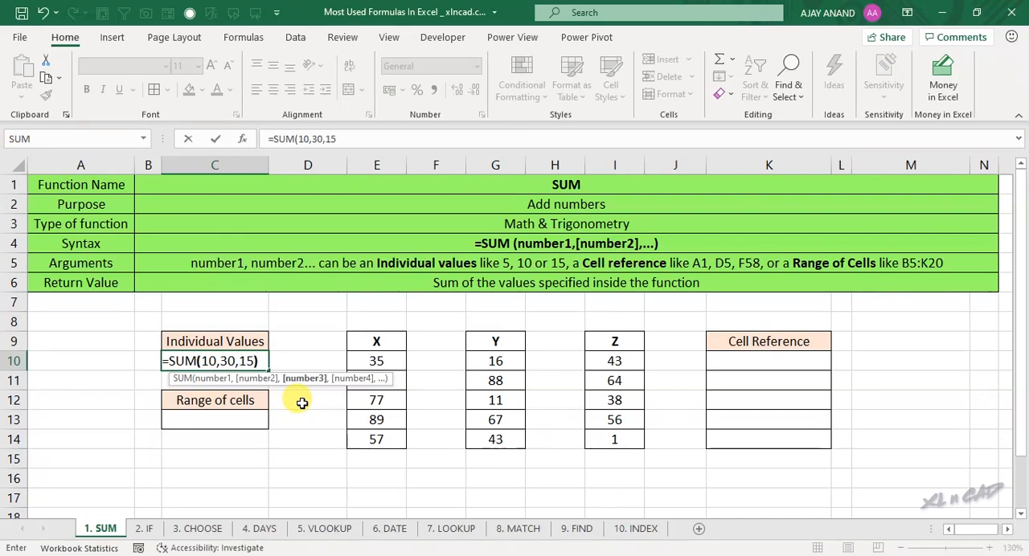
pyautogui.write('15)')
pyautogui.press('Return')
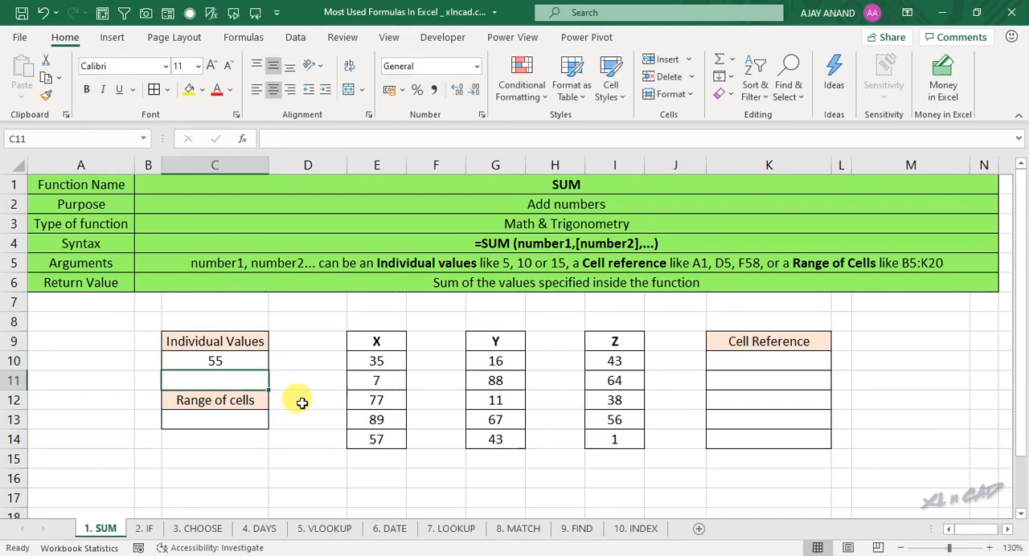
# Step: Change the second argument of the SUM formula in C10 to 100, then select the cell again
pyautogui.click(234, 361)
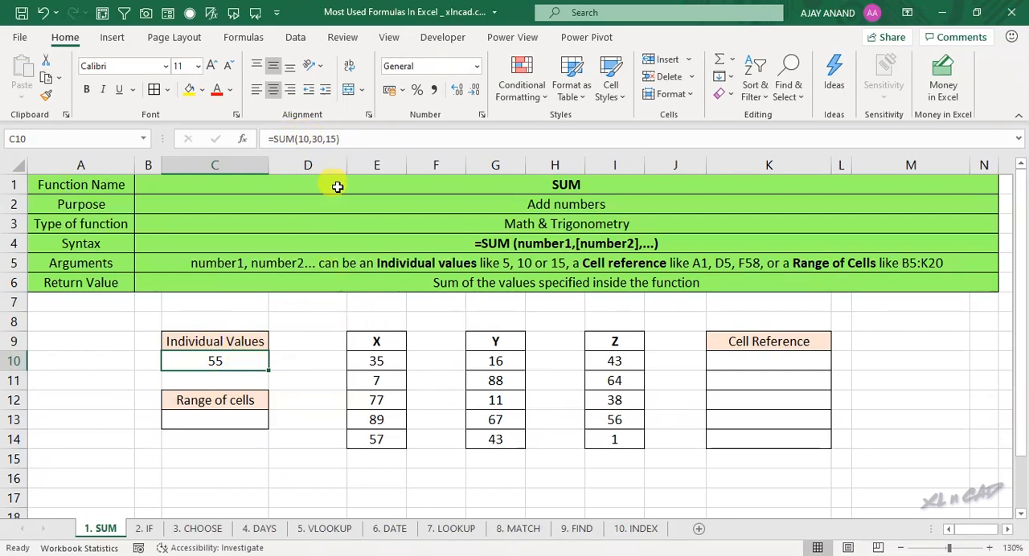
pyautogui.click(315, 139)
pyautogui.doubleClick(319, 139)
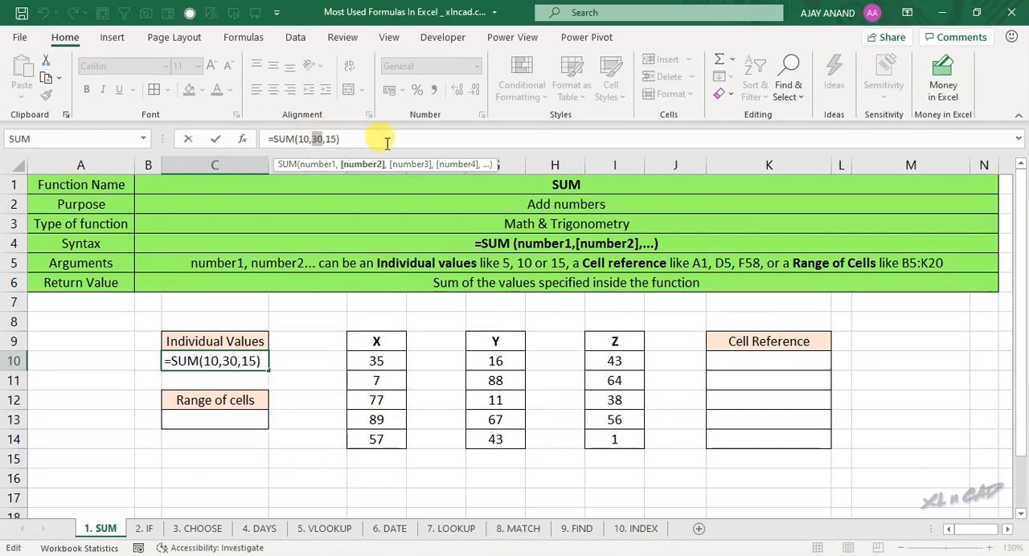
pyautogui.write('10')
pyautogui.press('Return')
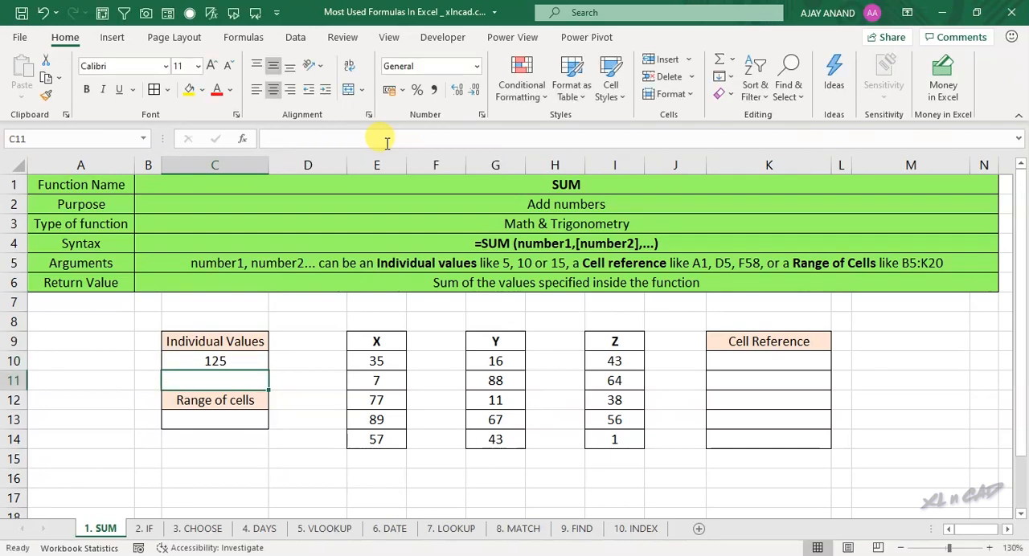
pyautogui.click(229, 361)
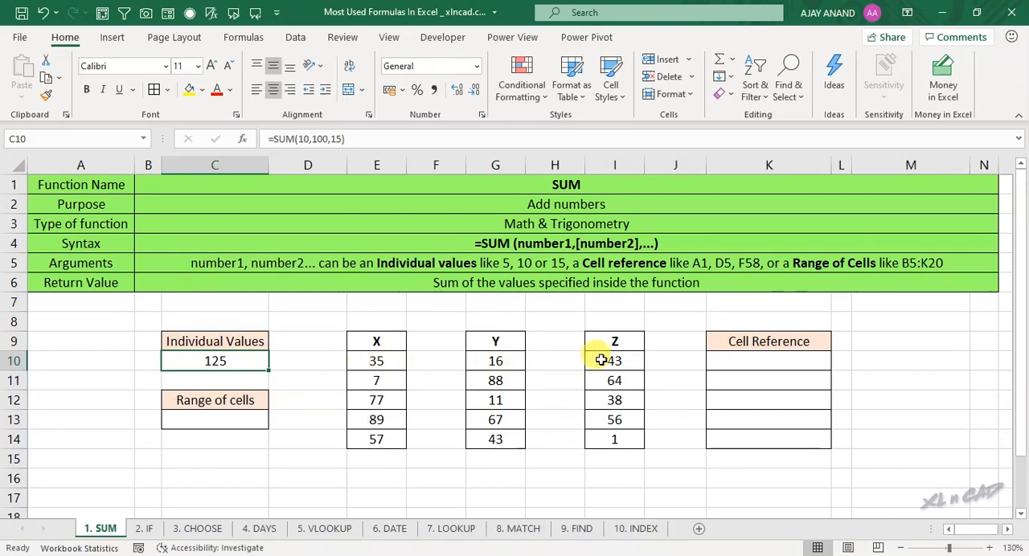
# Step: Enter a SUM formula in K10 that adds the cell references E10, G10 and I10
pyautogui.click(764, 361)
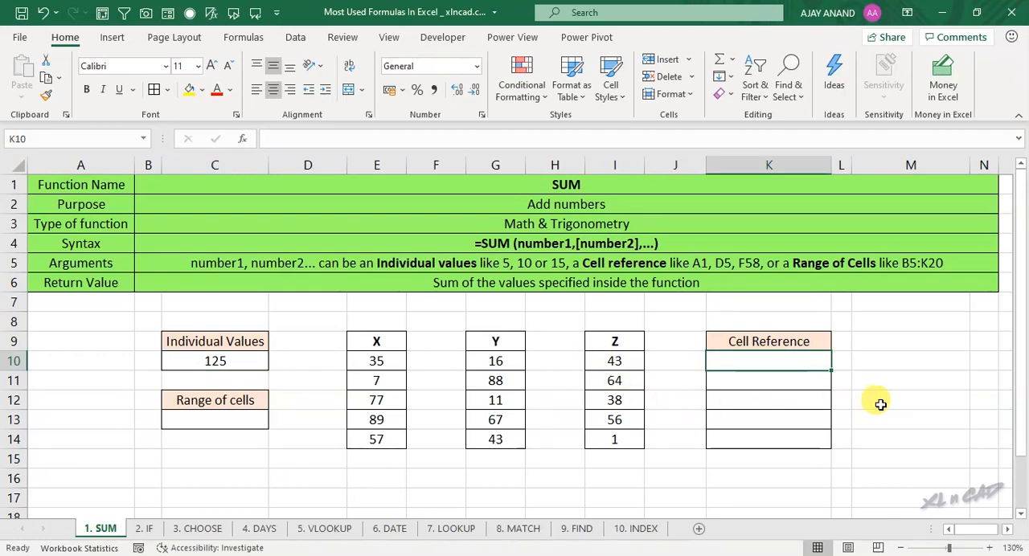
pyautogui.write('=')
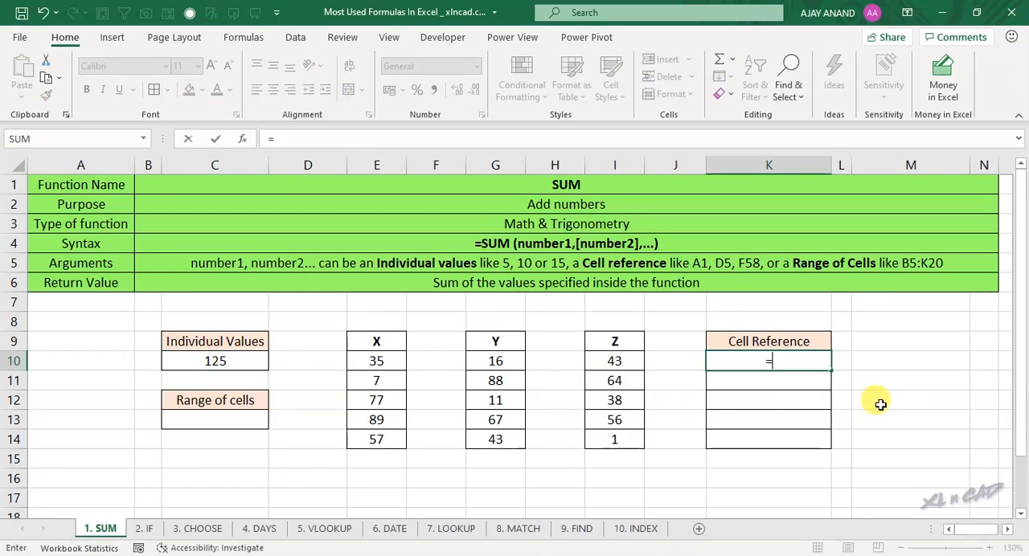
pyautogui.write('SUM(')
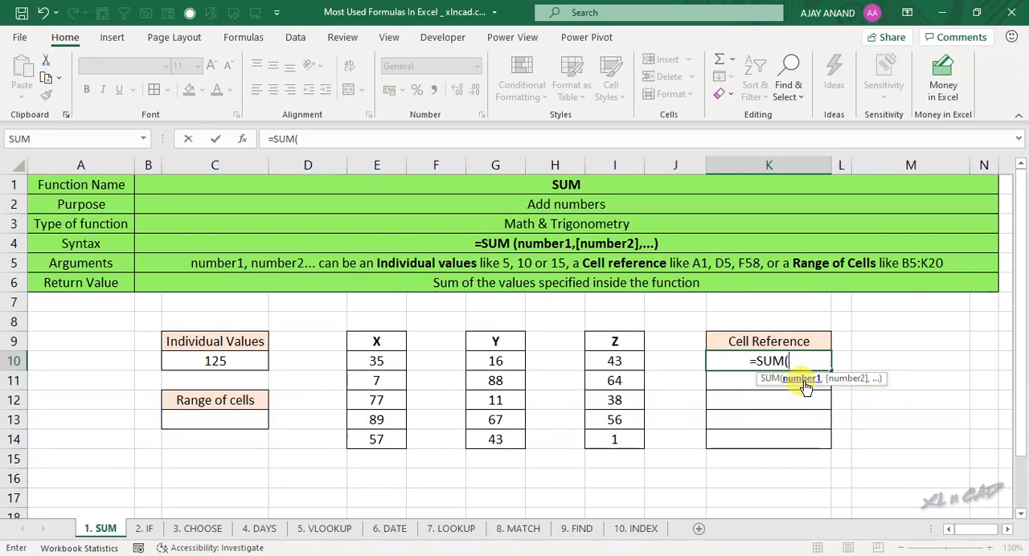
pyautogui.click(394, 361)
pyautogui.write(',')
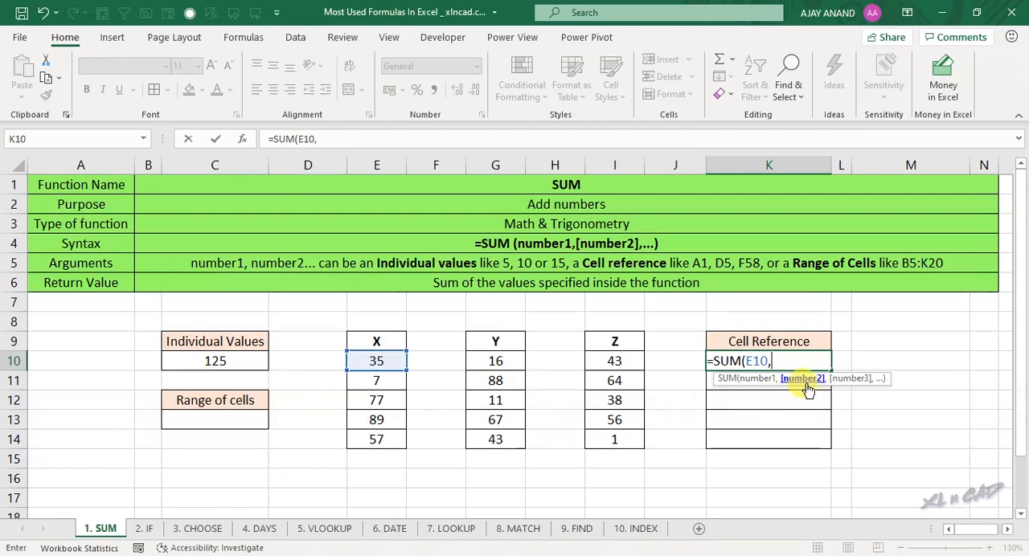
pyautogui.click(498, 361)
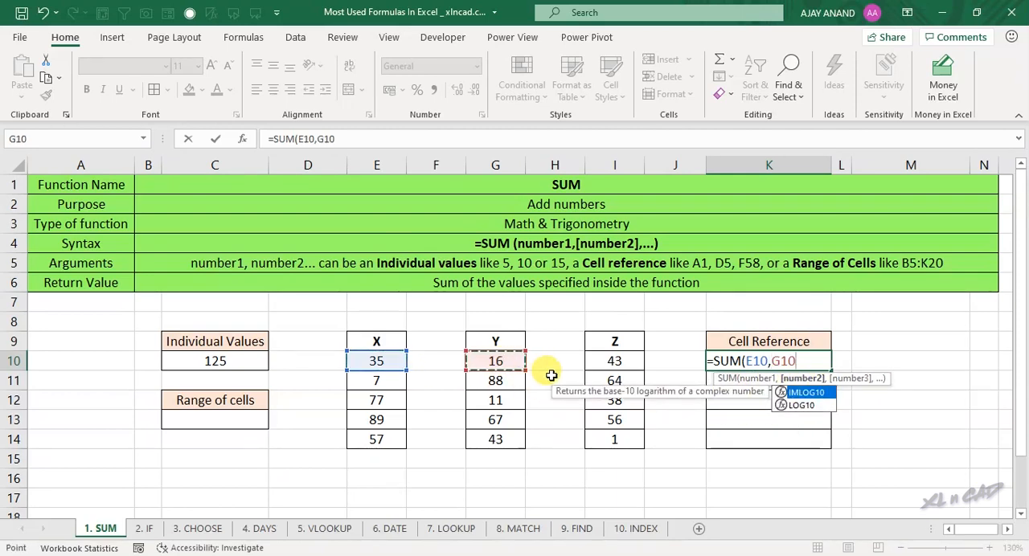
pyautogui.write(',')
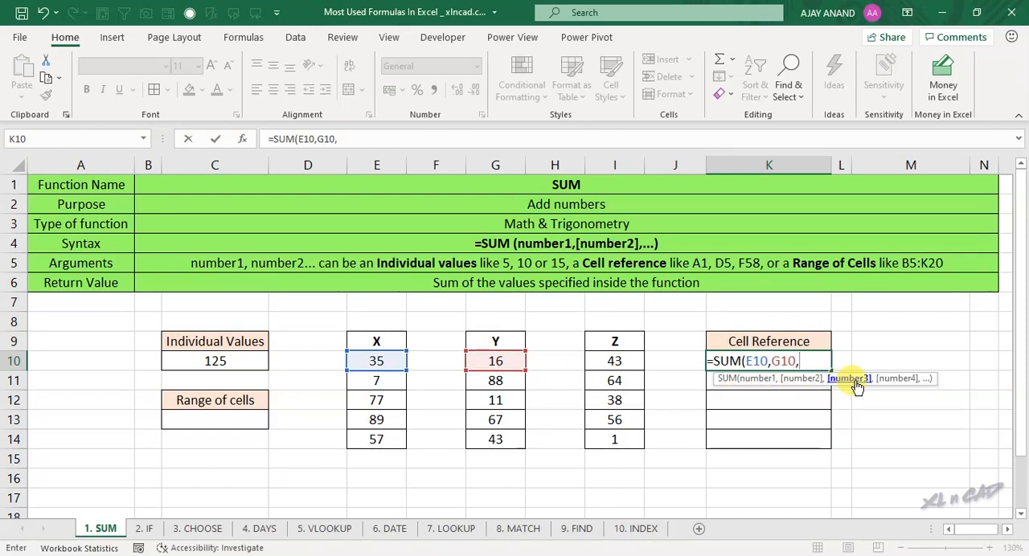
pyautogui.click(637, 364)
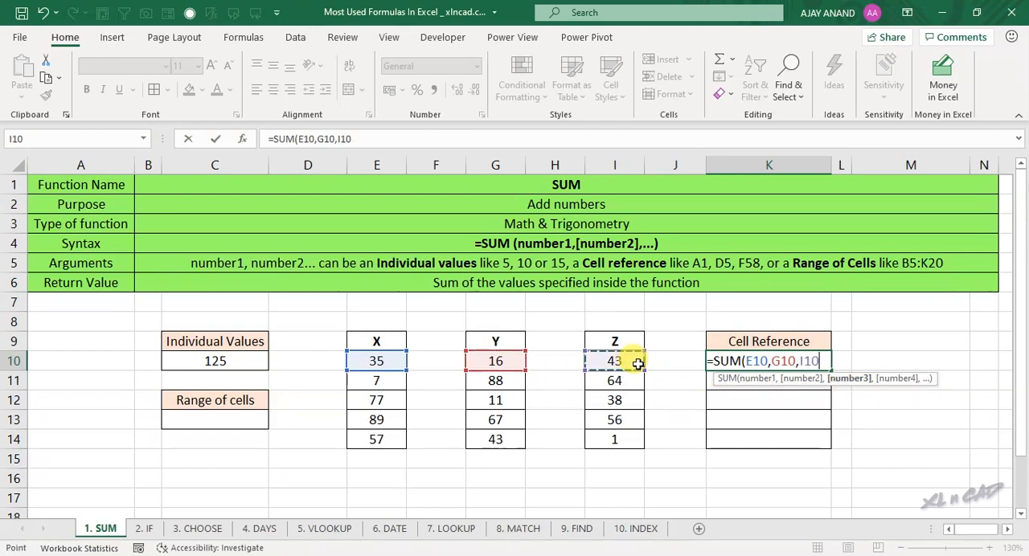
pyautogui.write(')')
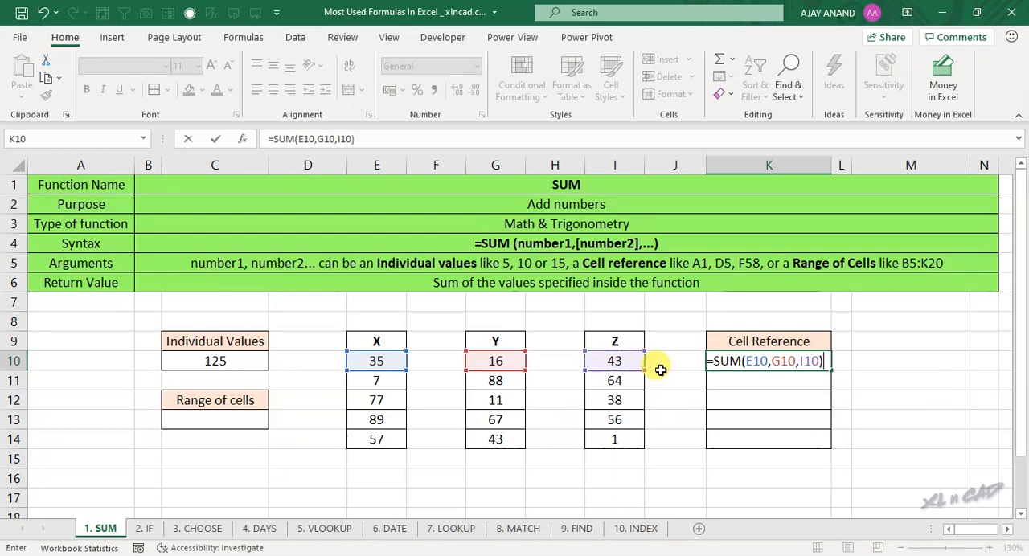
pyautogui.press('Return')
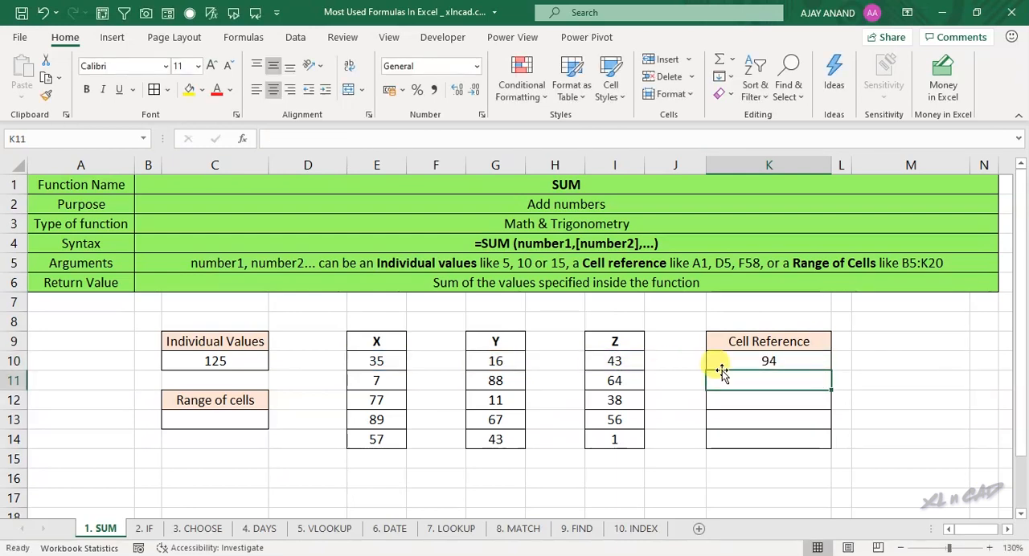
# Step: Fill the SUM formula from K10 down to K14 and check the row 12 formula against its X, Y and Z cells
pyautogui.click(790, 358)
pyautogui.click(377, 359)
pyautogui.click(490, 359)
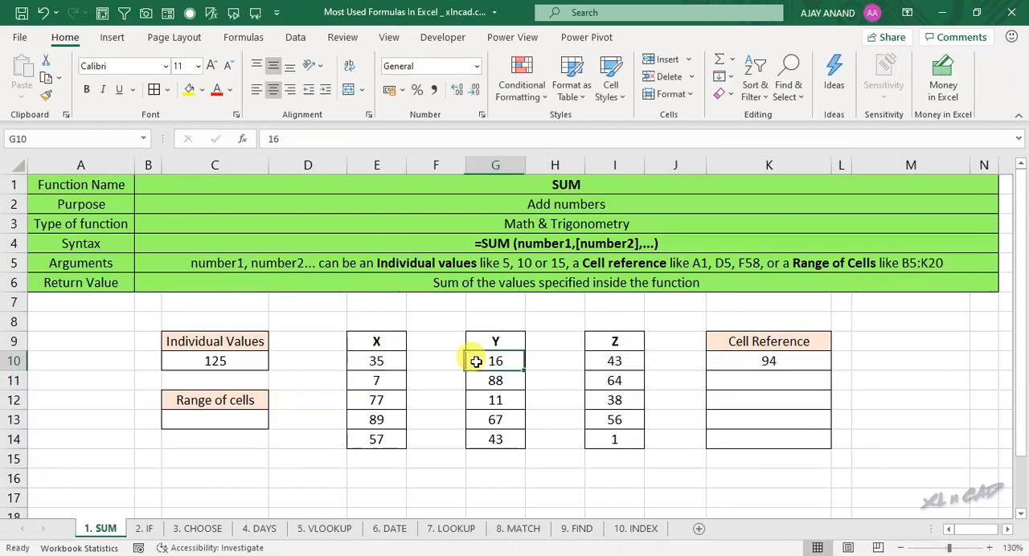
pyautogui.click(603, 359)
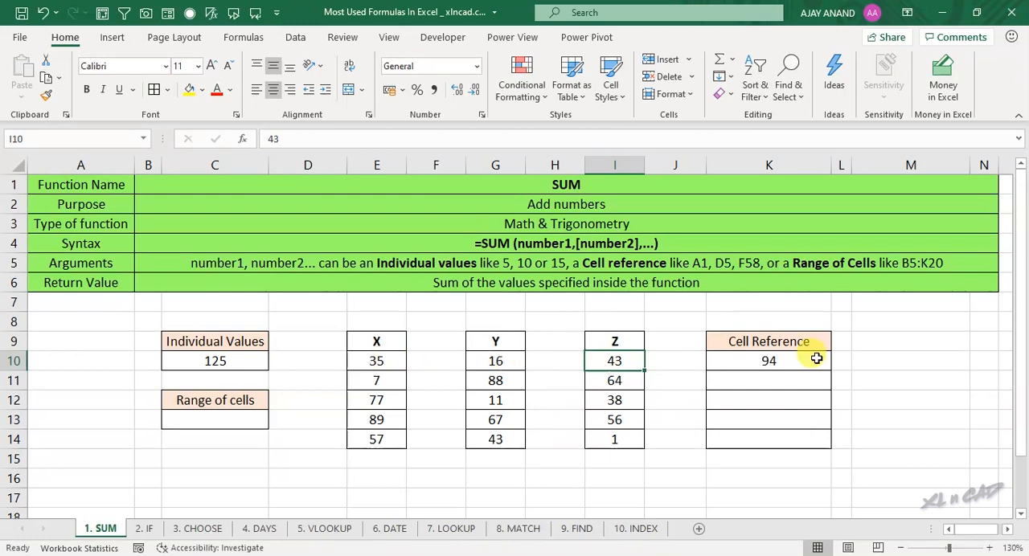
pyautogui.click(744, 360)
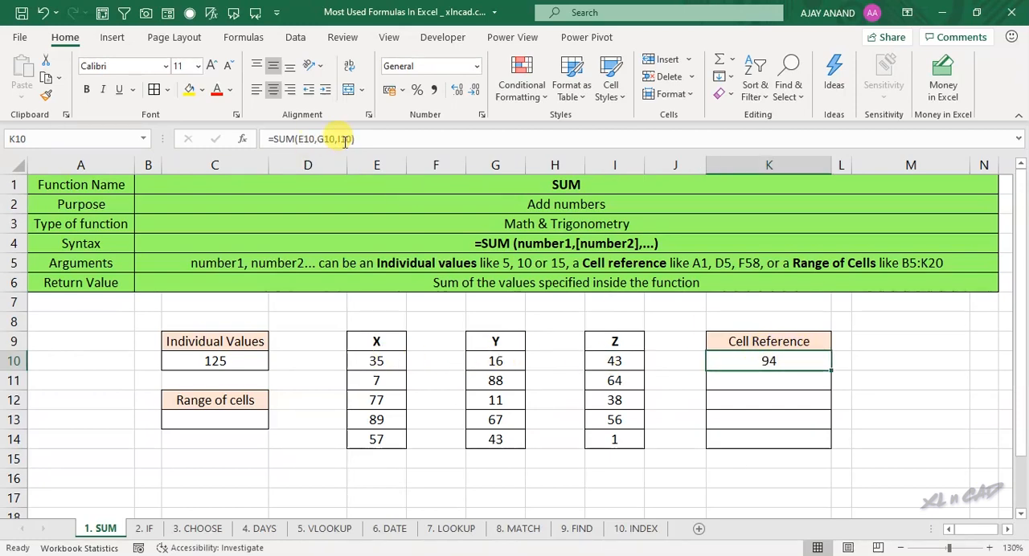
pyautogui.moveTo(829, 369); pyautogui.dragTo(830, 447)
pyautogui.click(378, 400)
pyautogui.click(490, 398)
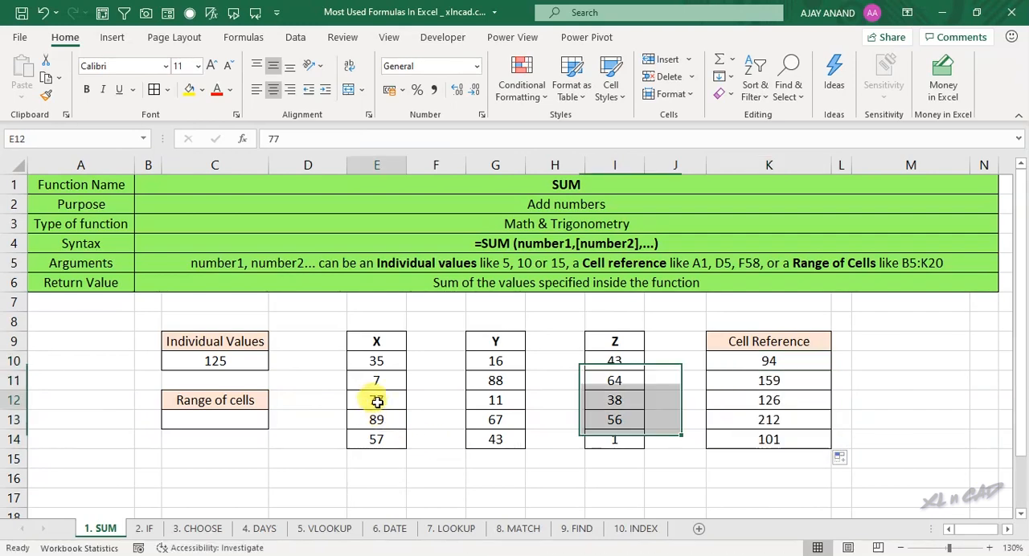
pyautogui.click(595, 399)
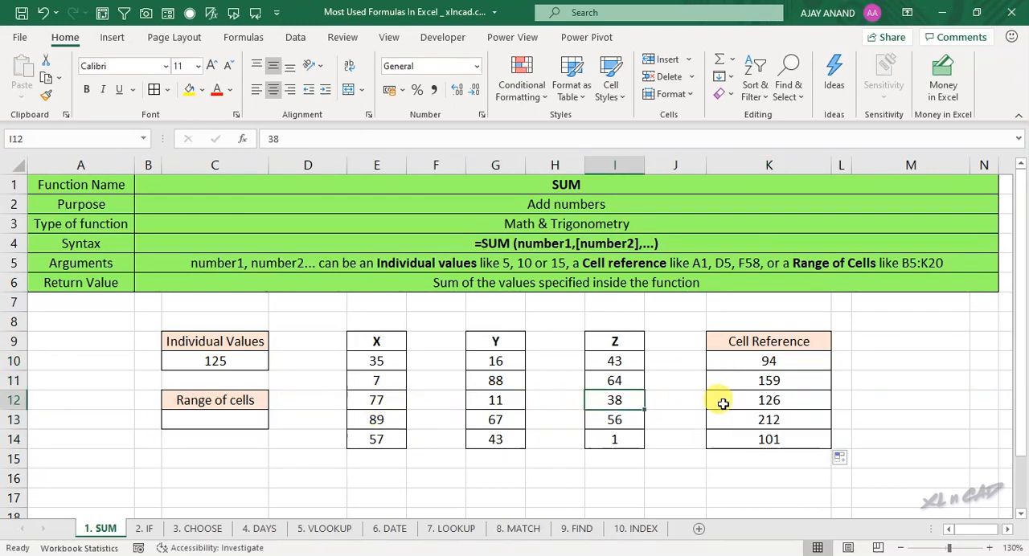
pyautogui.click(770, 398)
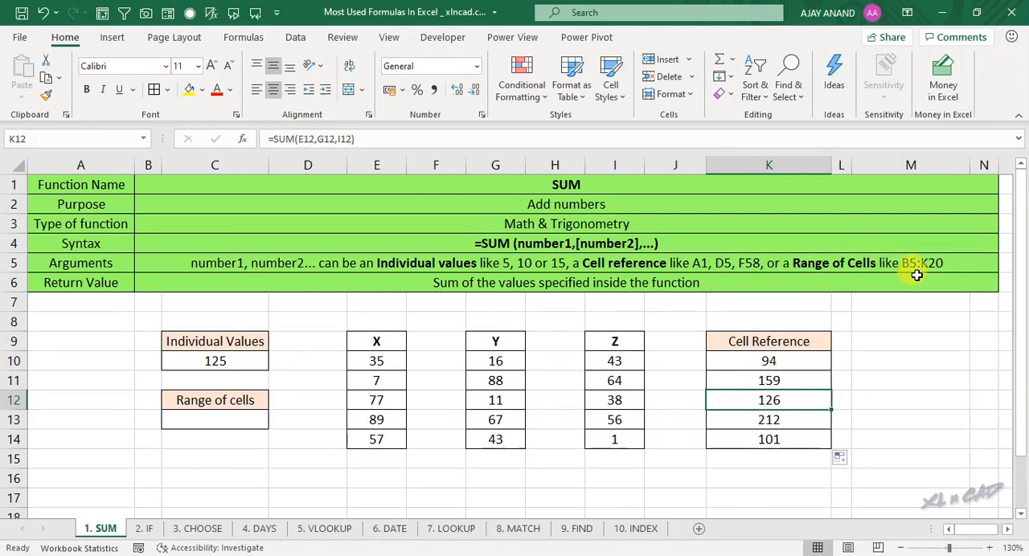
# Step: Enter the formula =SUM(E10:I14) in C13 under Range of cells, then check it against the selected X, Y and Z range
pyautogui.moveTo(374, 359); pyautogui.dragTo(608, 443)
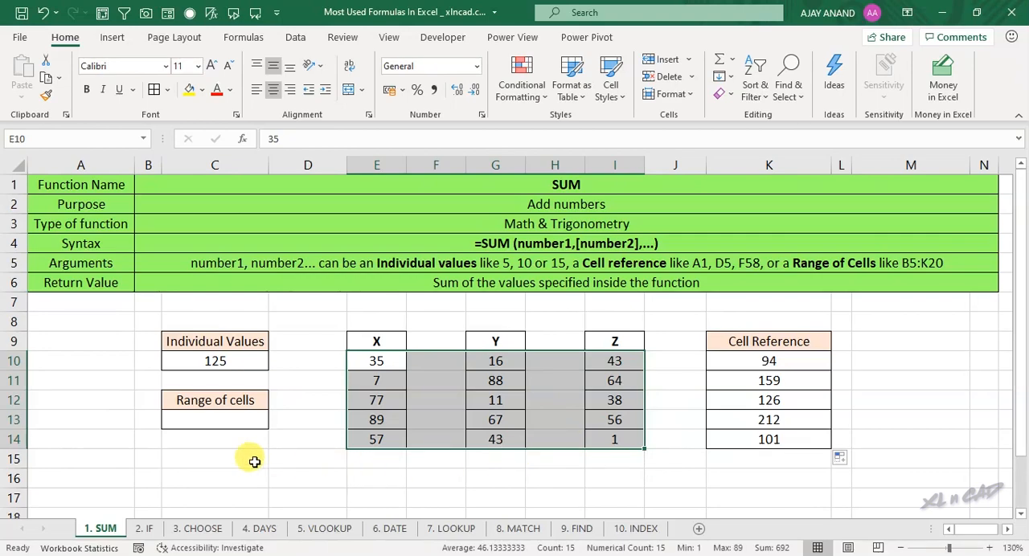
pyautogui.click(209, 420)
pyautogui.write('=')
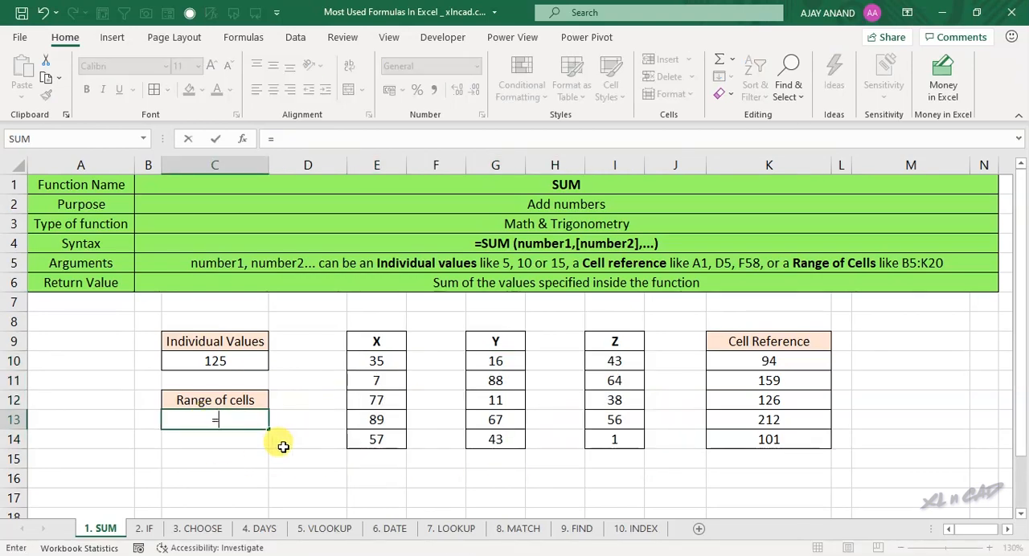
pyautogui.write('SUM(')
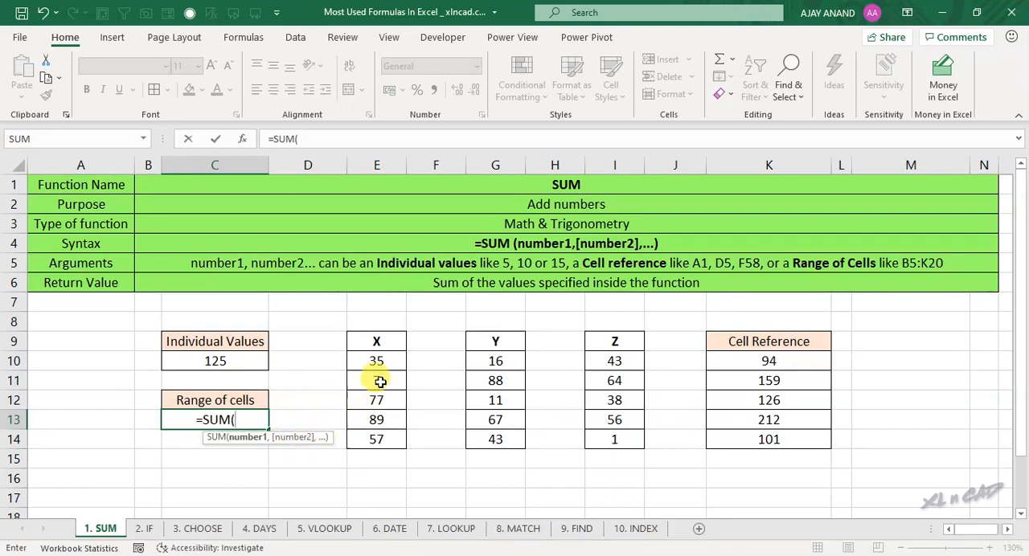
pyautogui.moveTo(384, 363); pyautogui.dragTo(607, 439)
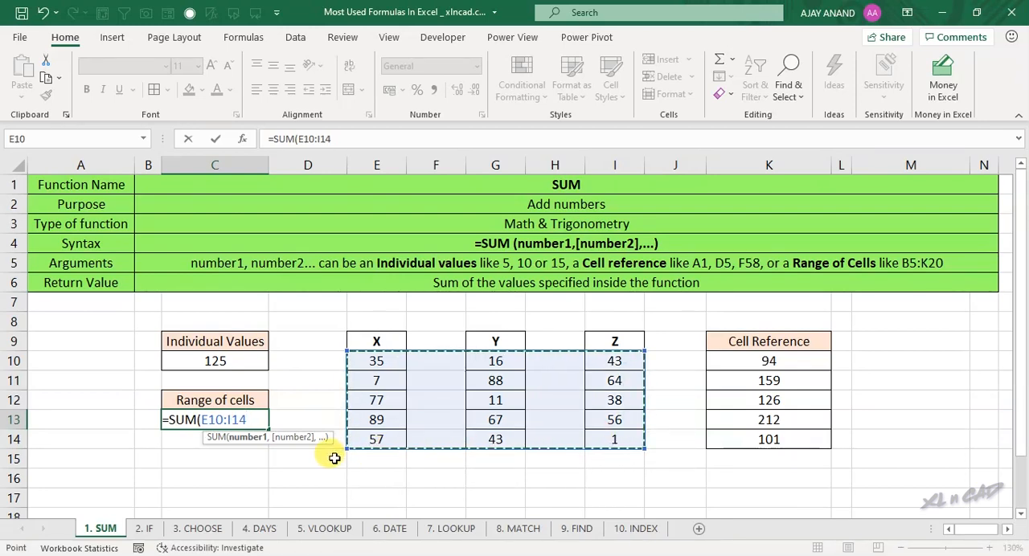
pyautogui.write(')')
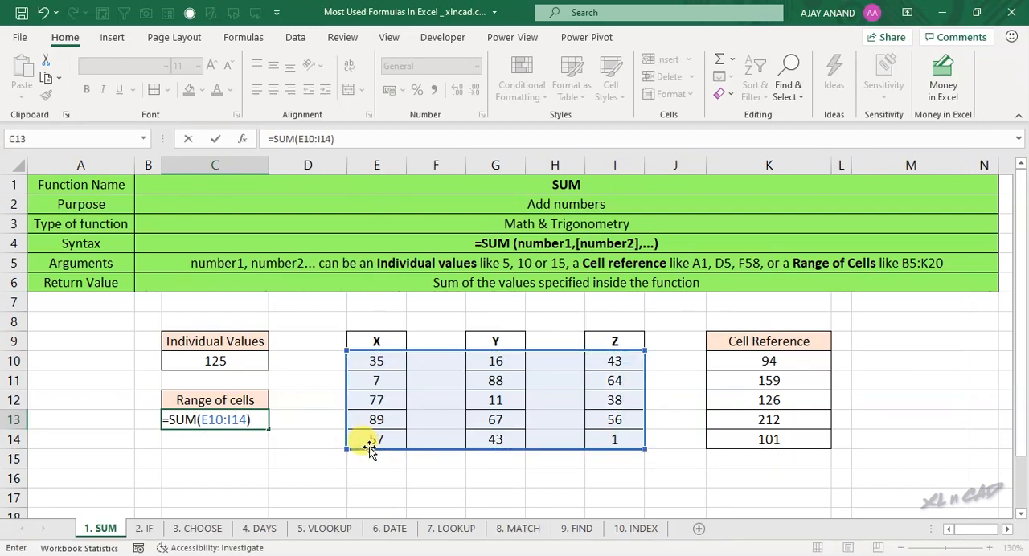
pyautogui.press('Return')
pyautogui.moveTo(379, 356); pyautogui.dragTo(615, 438)
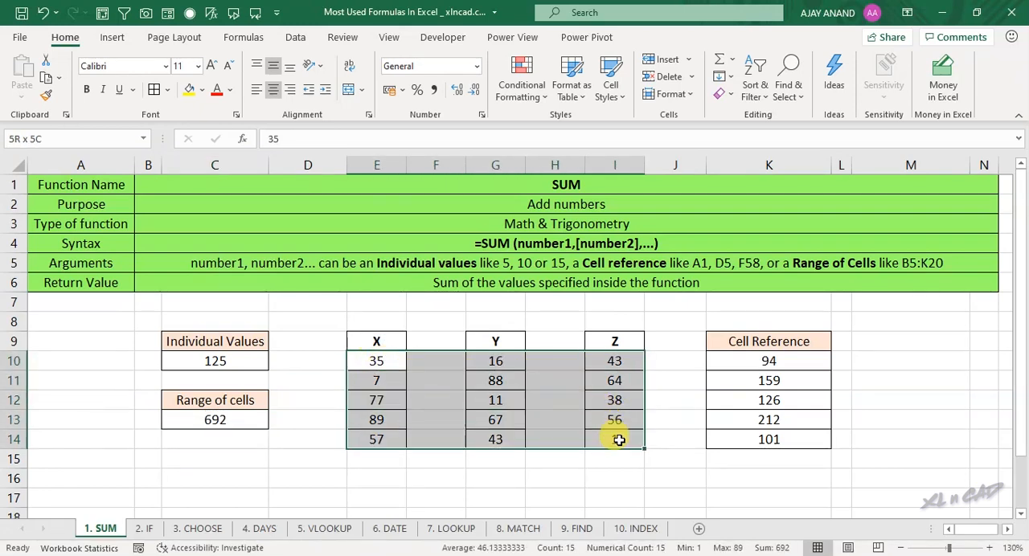
pyautogui.click(252, 420)
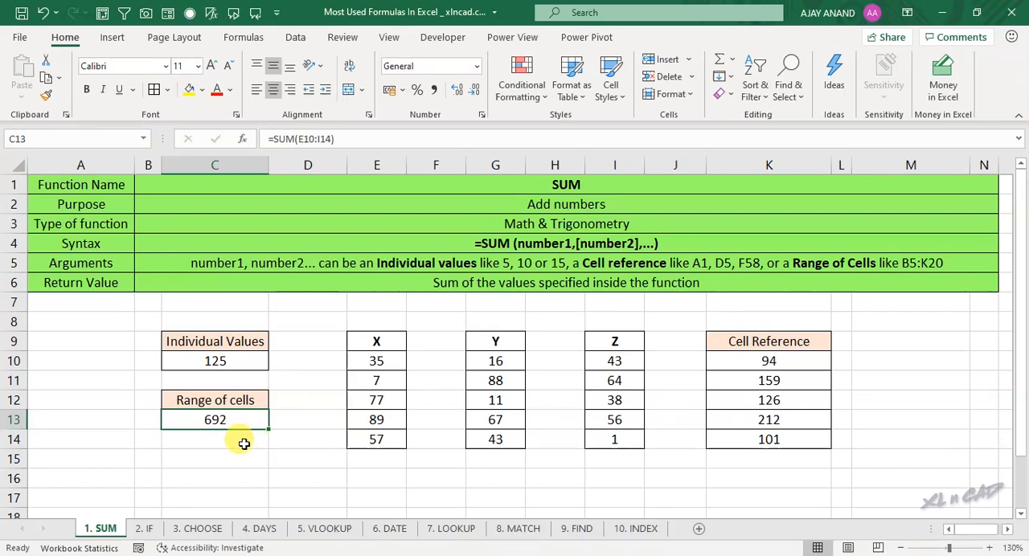
# Step: Enter 100 in the empty cell F11 inside the summed range and check the SUM formula in C13
pyautogui.click(437, 380)
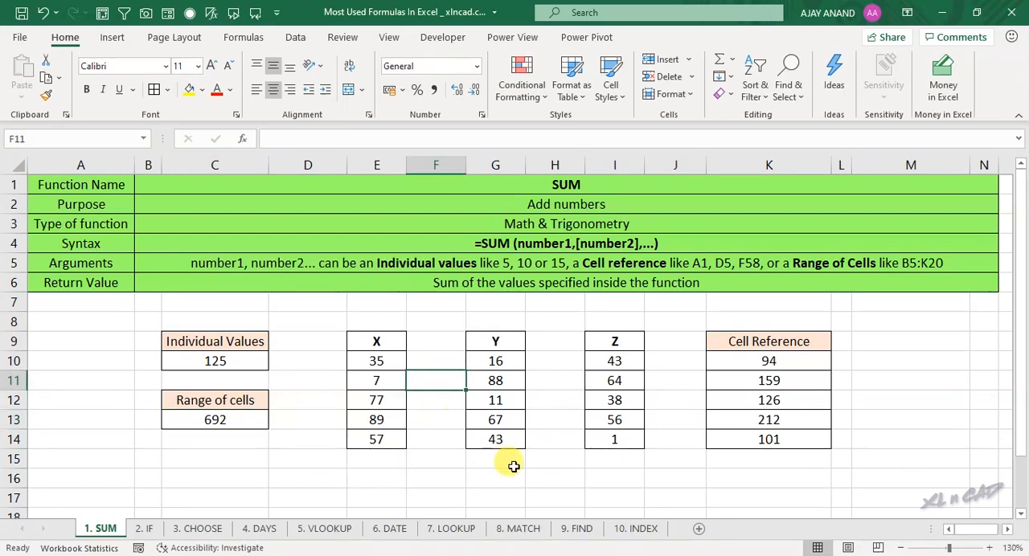
pyautogui.write('100')
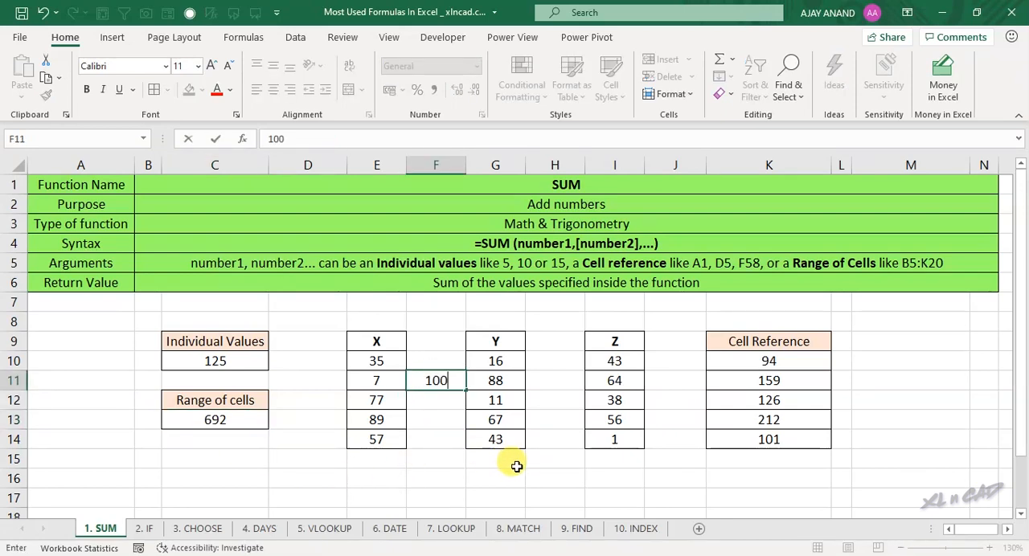
pyautogui.press('Return')
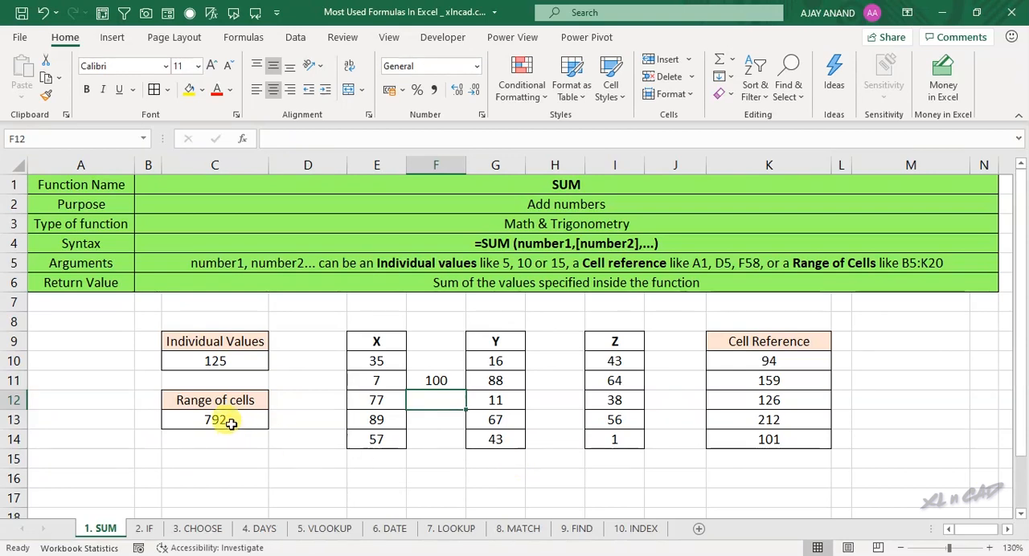
pyautogui.click(227, 420)
# Step: Change the Y value in G13 to 1000 and the Z value in I11 to 500
pyautogui.click(498, 424)
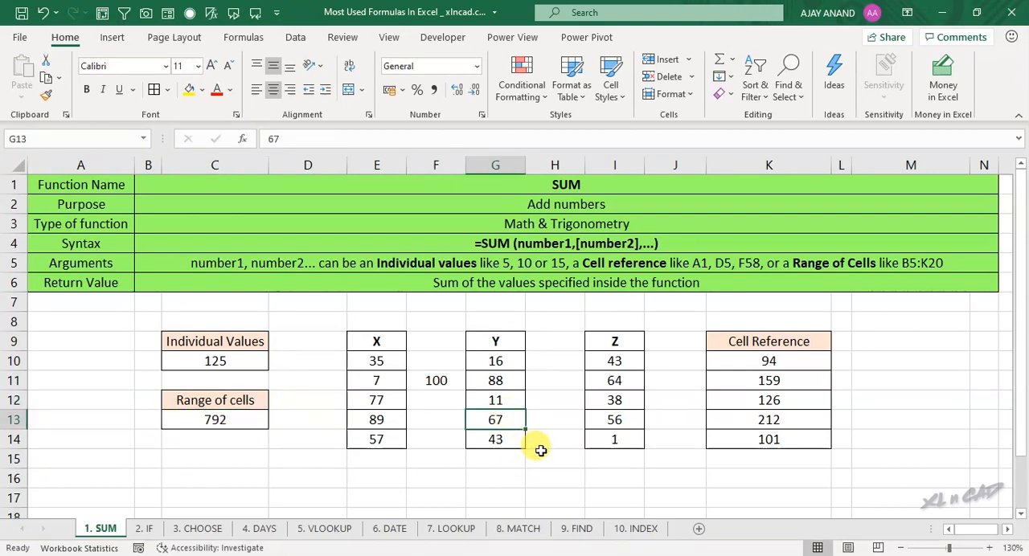
pyautogui.write('1000')
pyautogui.press('Return')
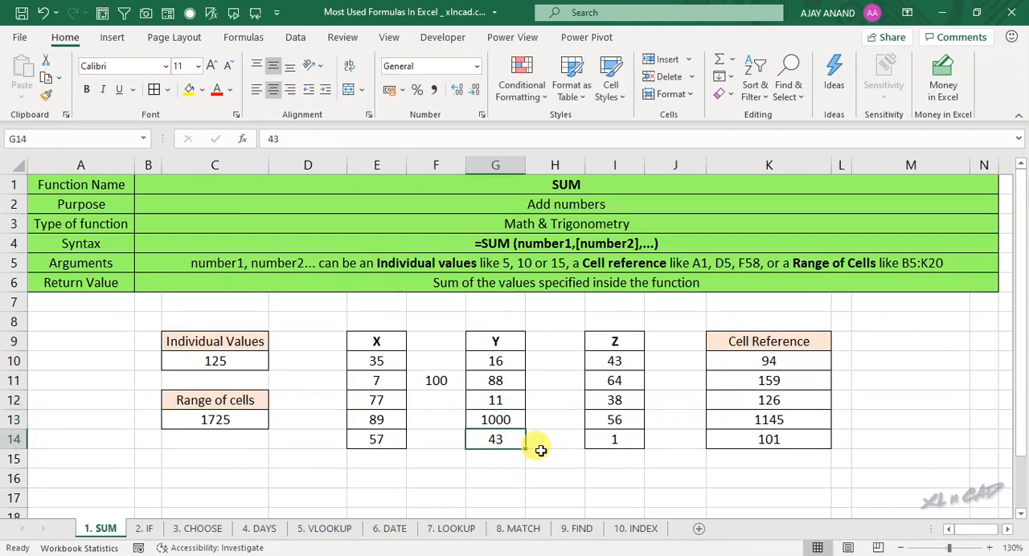
pyautogui.click(616, 379)
pyautogui.write('5')
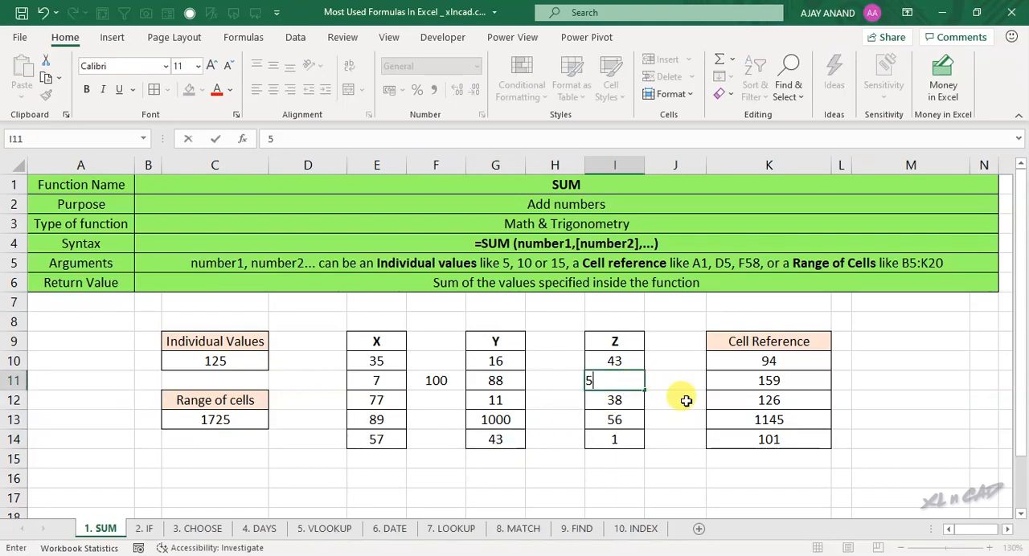
pyautogui.write('00')
pyautogui.press('Return')
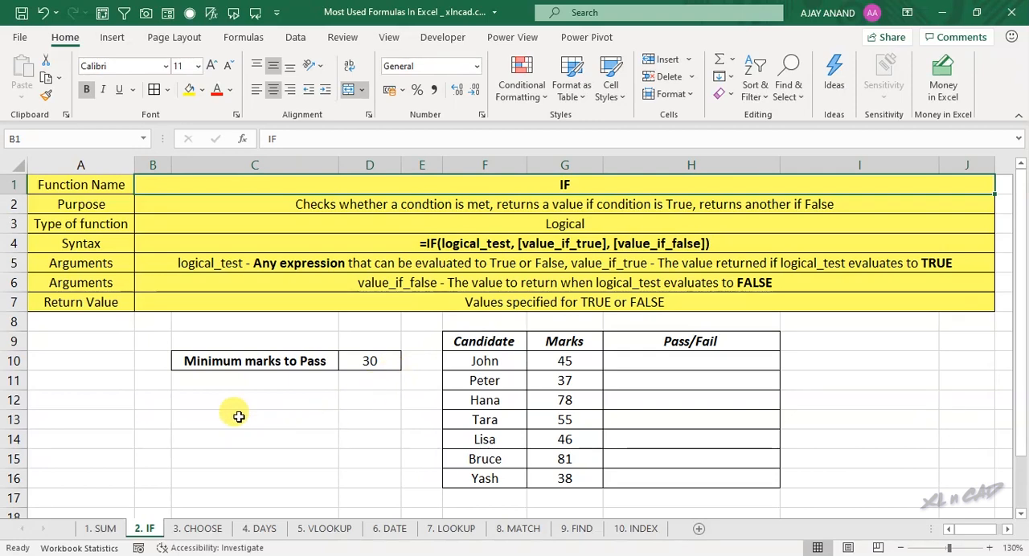
# Step: Enter the formula =IF(D10>50,"Yes","No") in C13, testing the minimum marks to pass, and select the cell again
pyautogui.click(237, 416)
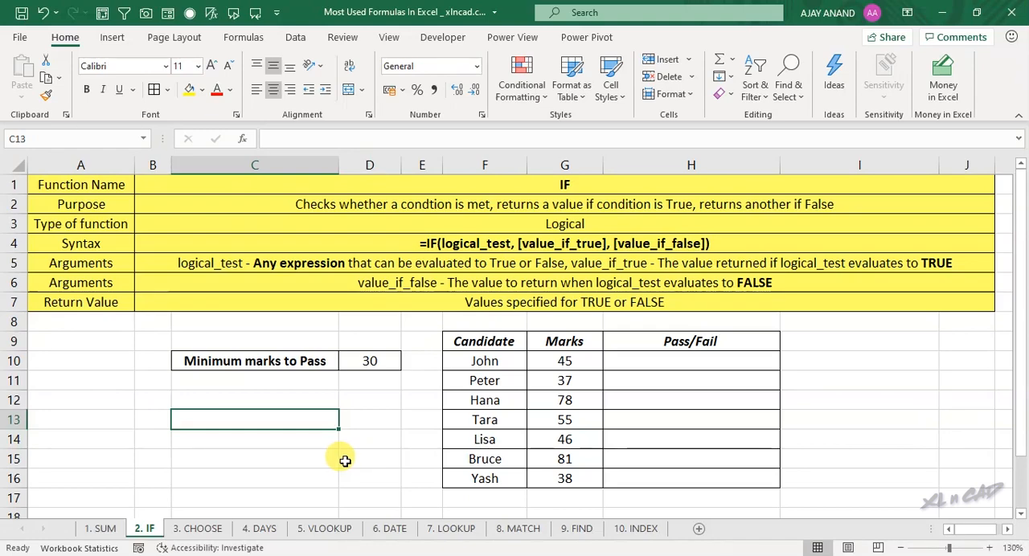
pyautogui.write('=IF')
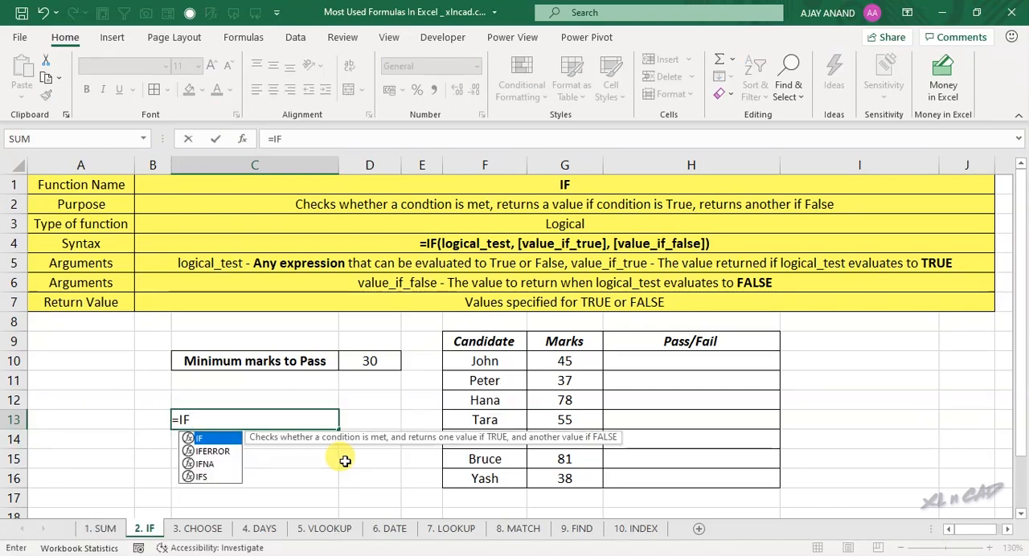
pyautogui.write('(')
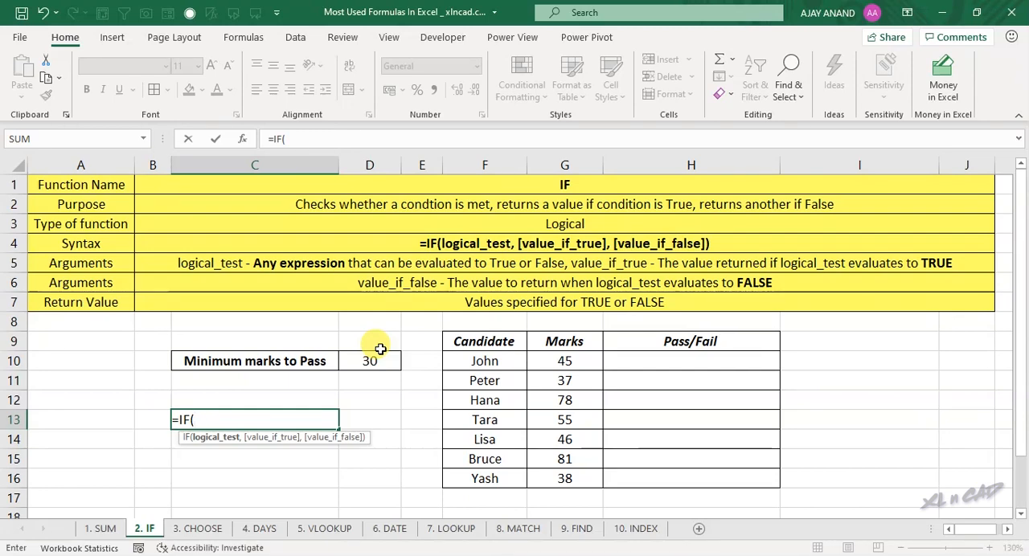
pyautogui.click(360, 361)
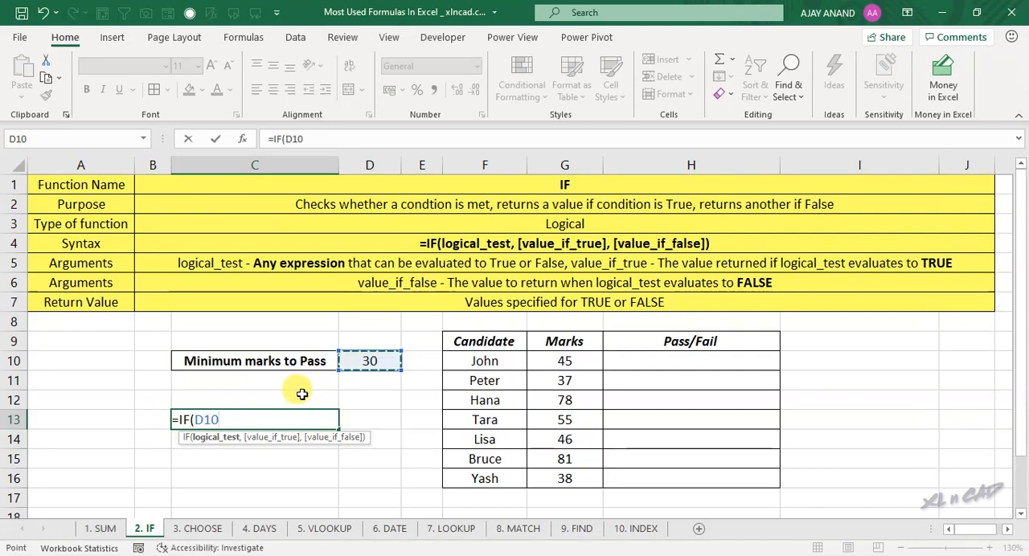
pyautogui.write('>50')
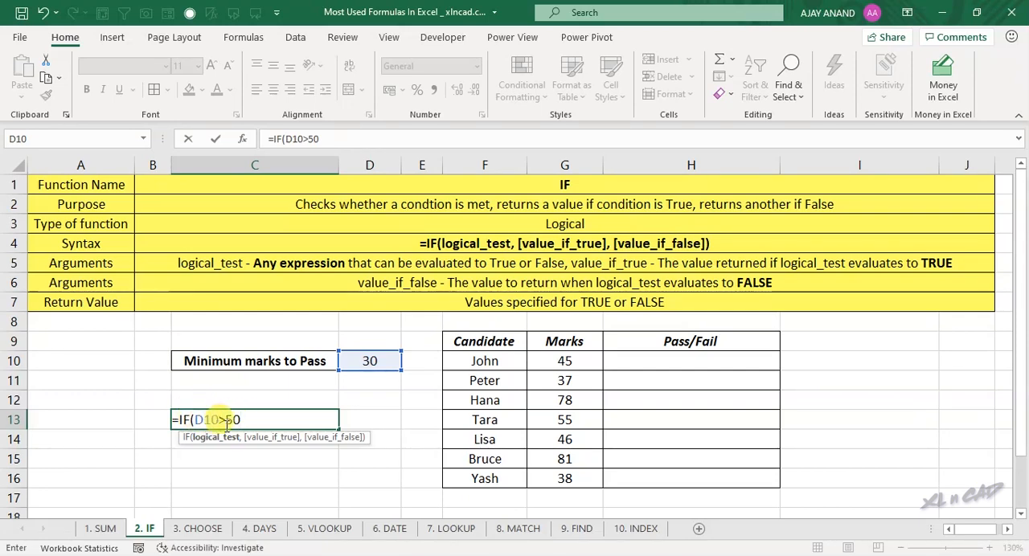
pyautogui.write(',"Y')
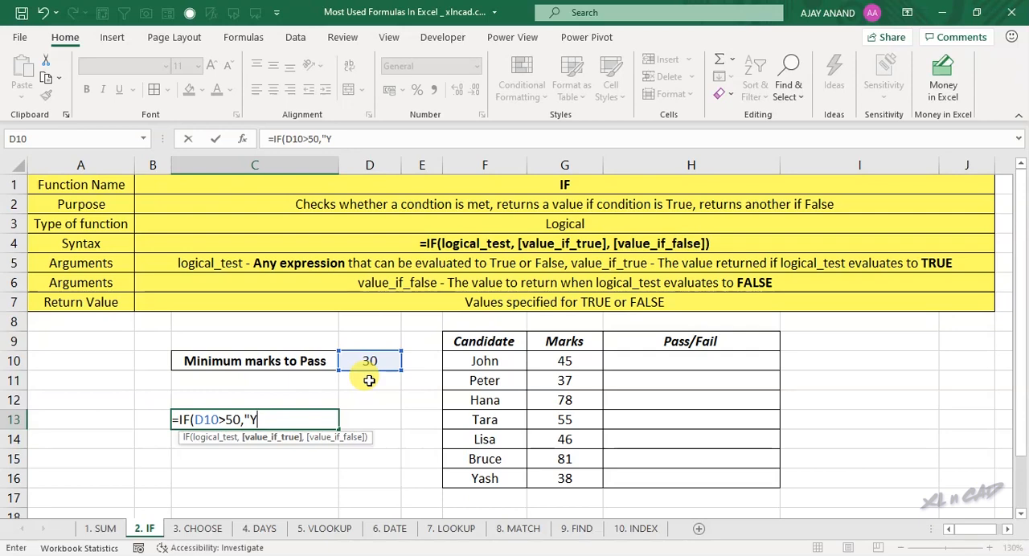
pyautogui.write(',"No"')
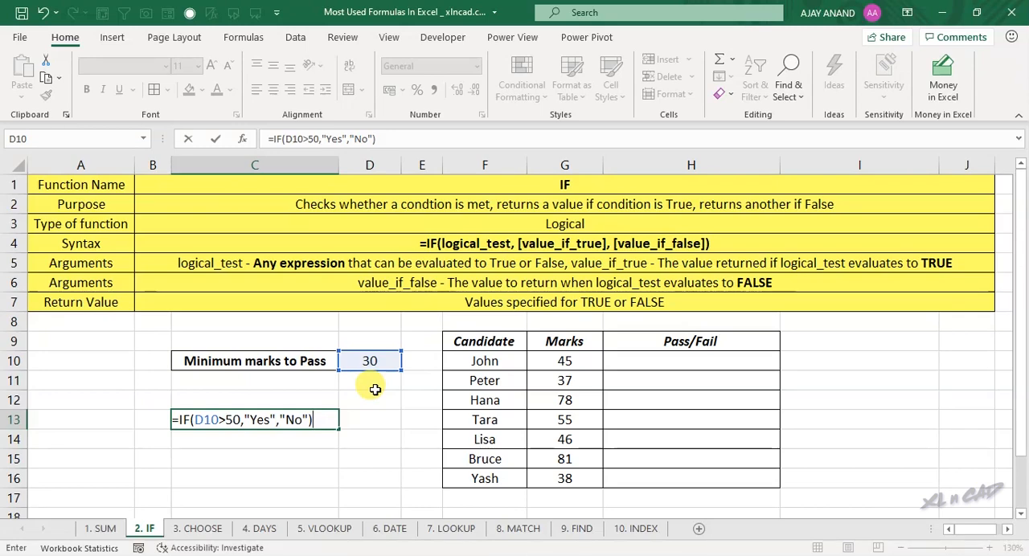
pyautogui.press('Return')
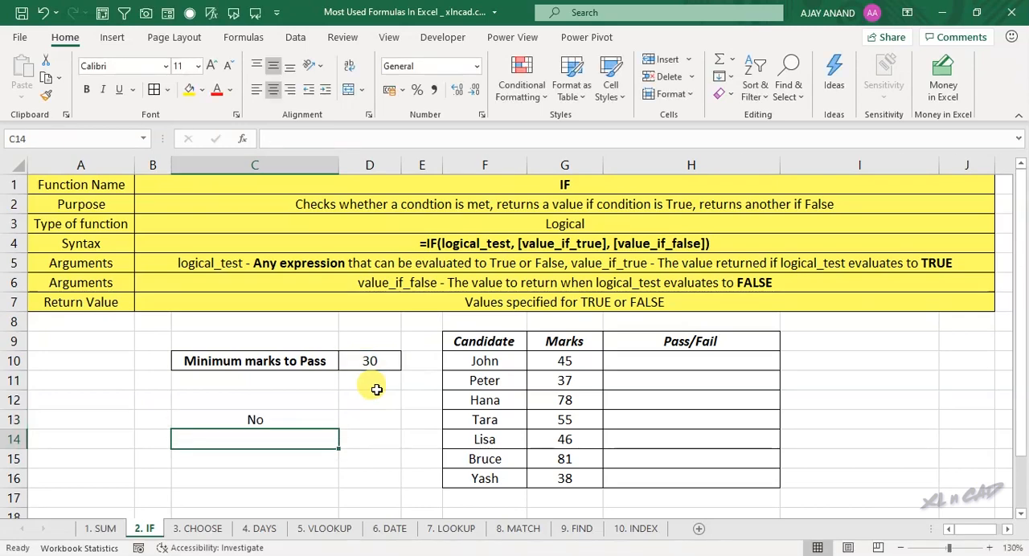
pyautogui.click(278, 424)
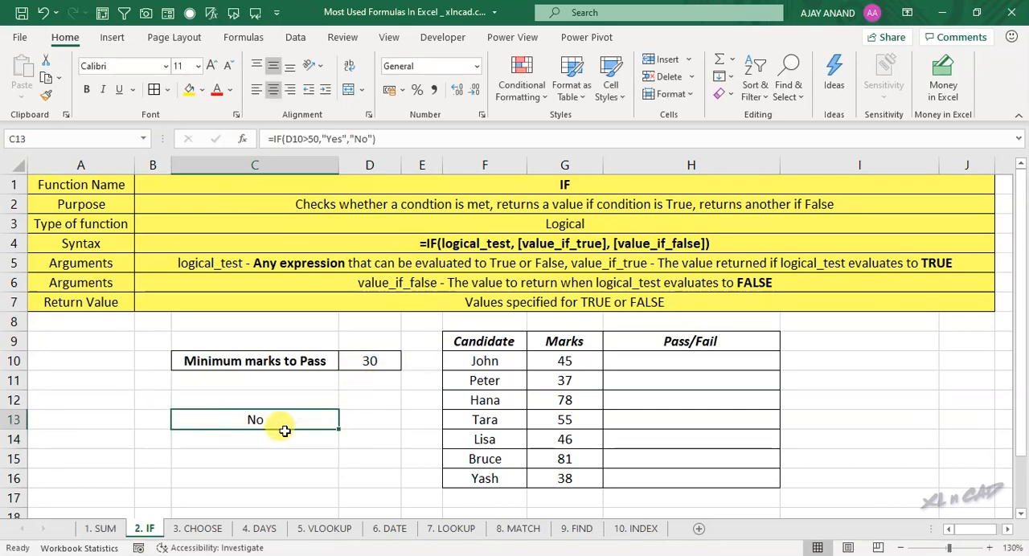
# Step: Set the minimum marks to pass in D10 to 60 and check the IF formula in C13
pyautogui.click(370, 363)
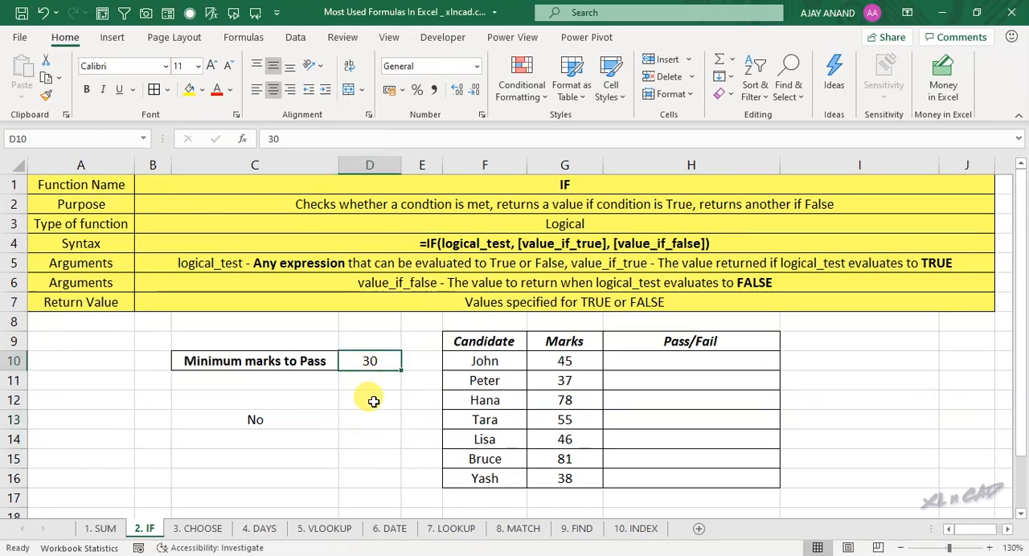
pyautogui.write('60')
pyautogui.press('Return')
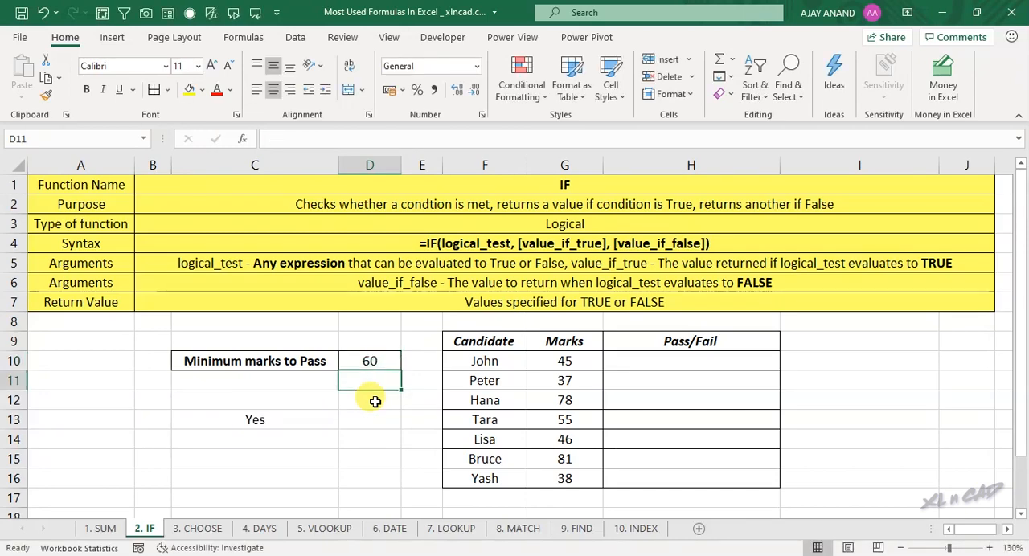
pyautogui.click(291, 419)
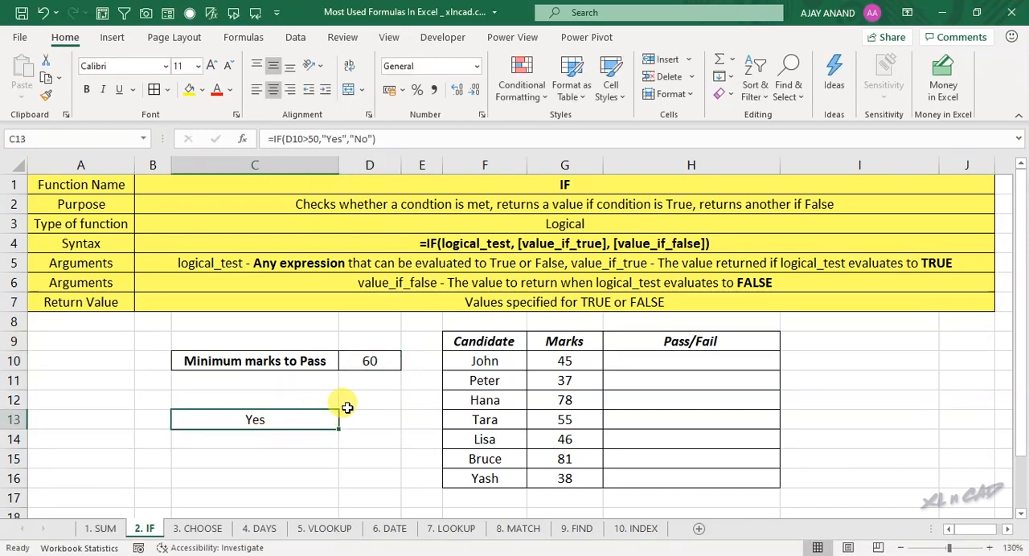
# Step: Set the minimum marks to pass in D10 to 40 and inspect the true and false arguments of C13's IF formula
pyautogui.click(380, 360)
pyautogui.write('40')
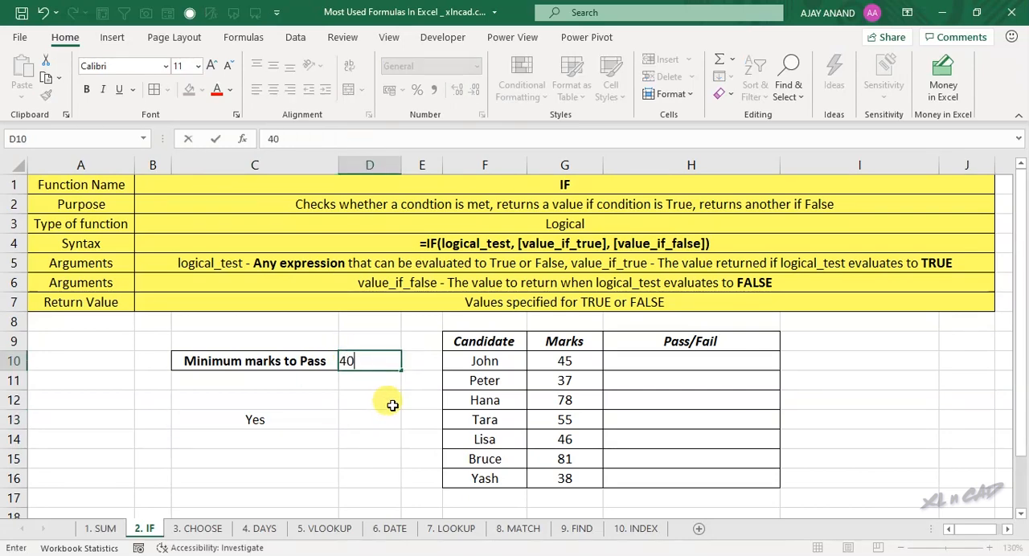
pyautogui.press('Return')
pyautogui.click(283, 416)
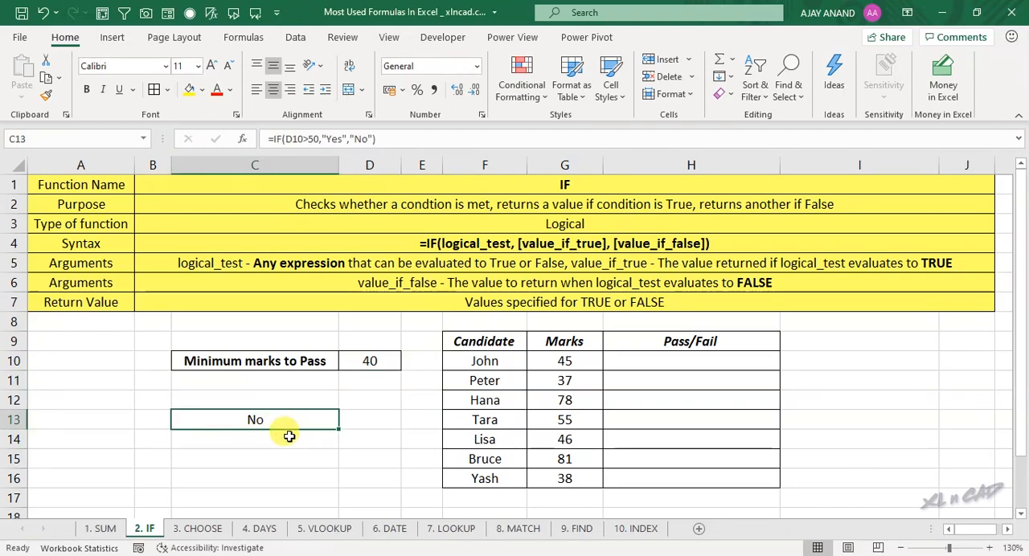
pyautogui.click(341, 138)
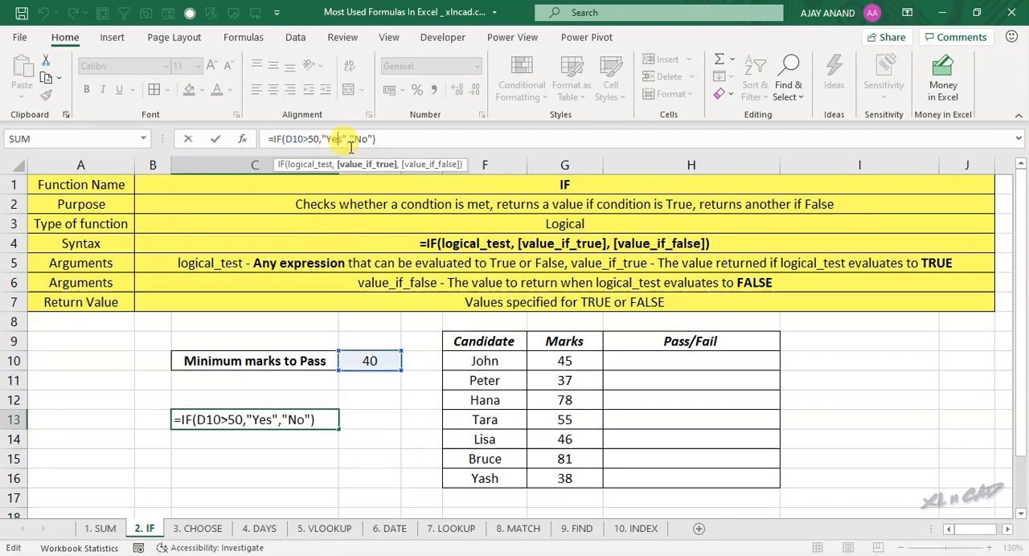
pyautogui.click(366, 139)
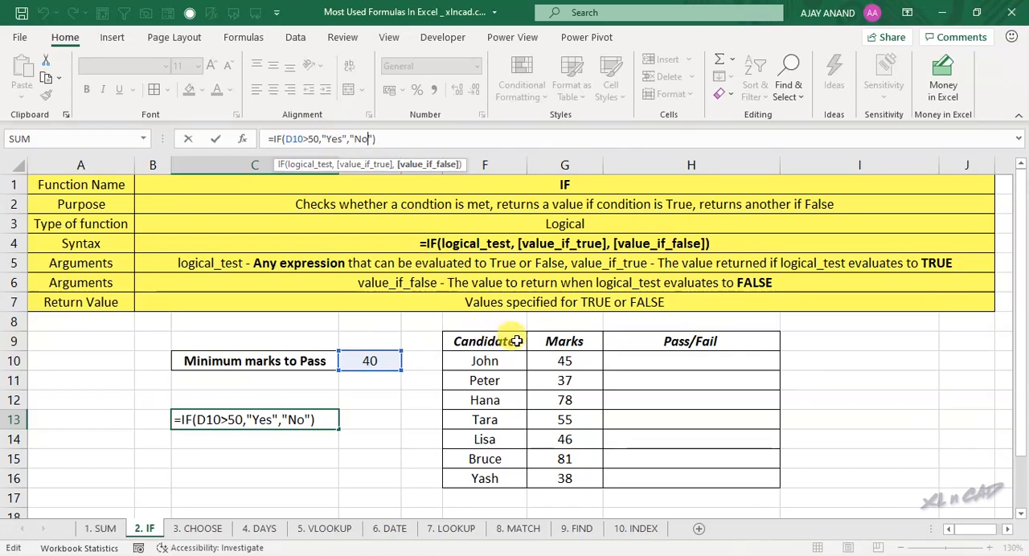
pyautogui.hotkey('ctrl', 'Return')
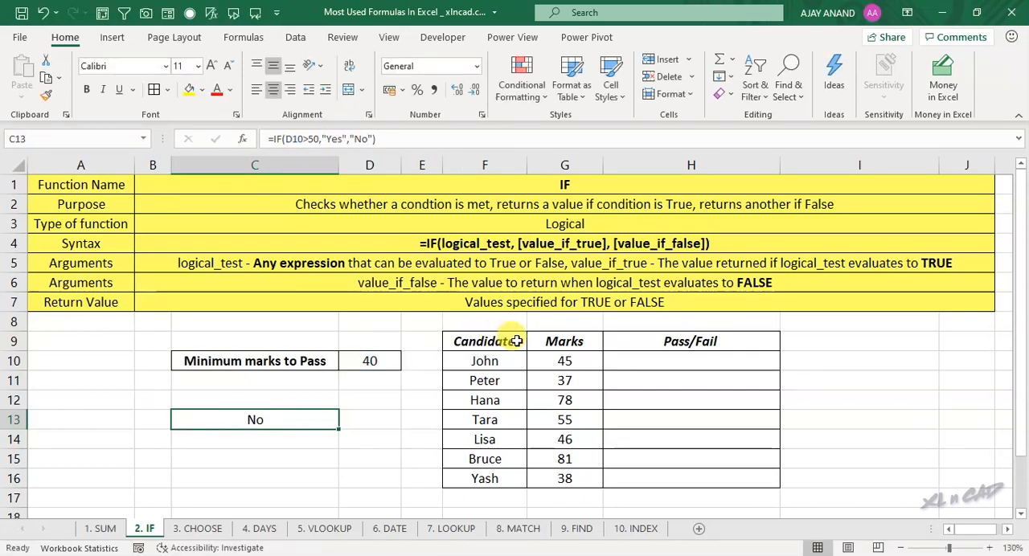
# Step: Enter the formula =IF(G10>=D10,"Pass","Fail") in H10 for the first candidate's marks and select the cell again
pyautogui.moveTo(483, 344); pyautogui.dragTo(494, 476)
pyautogui.moveTo(563, 361); pyautogui.dragTo(564, 478)
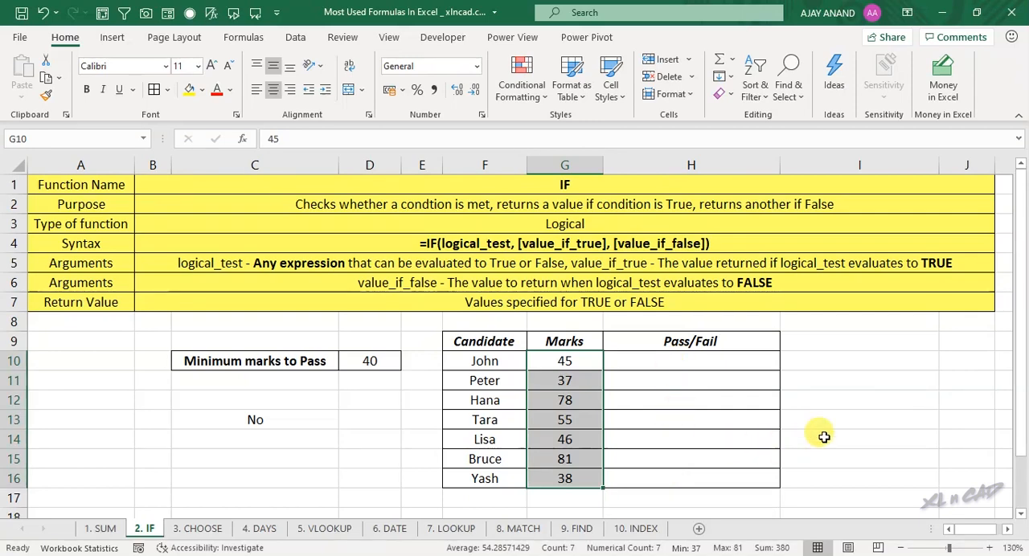
pyautogui.click(501, 365)
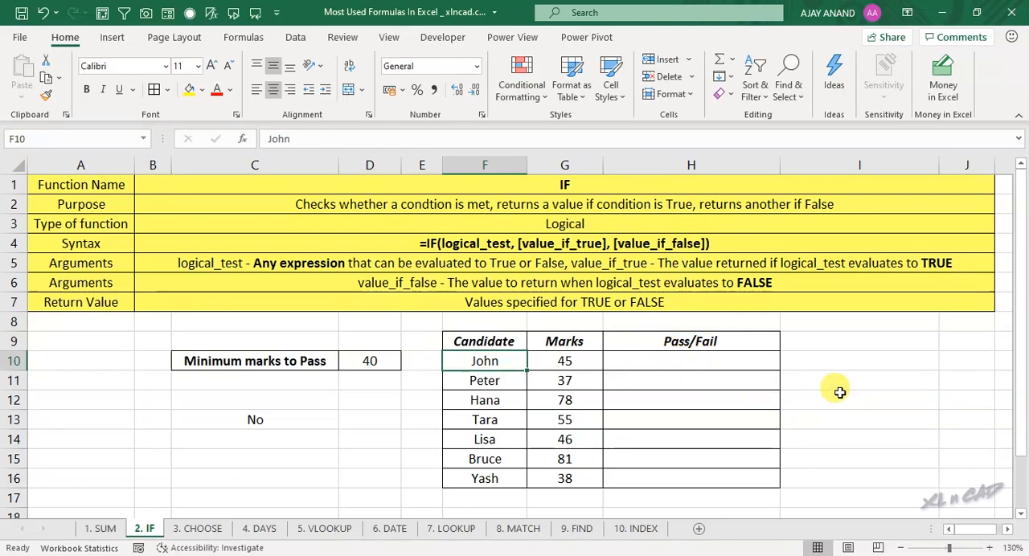
pyautogui.click(692, 362)
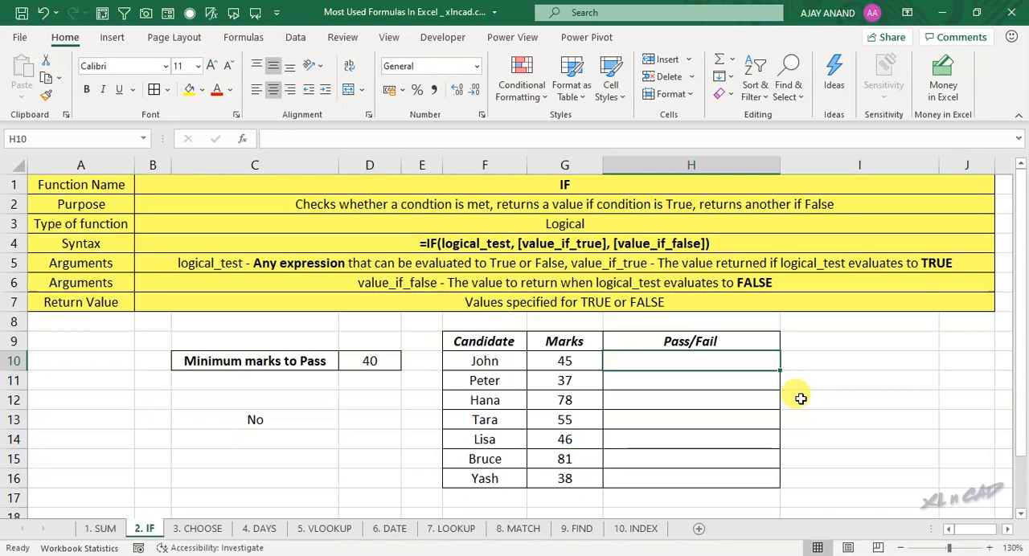
pyautogui.write('=IF')
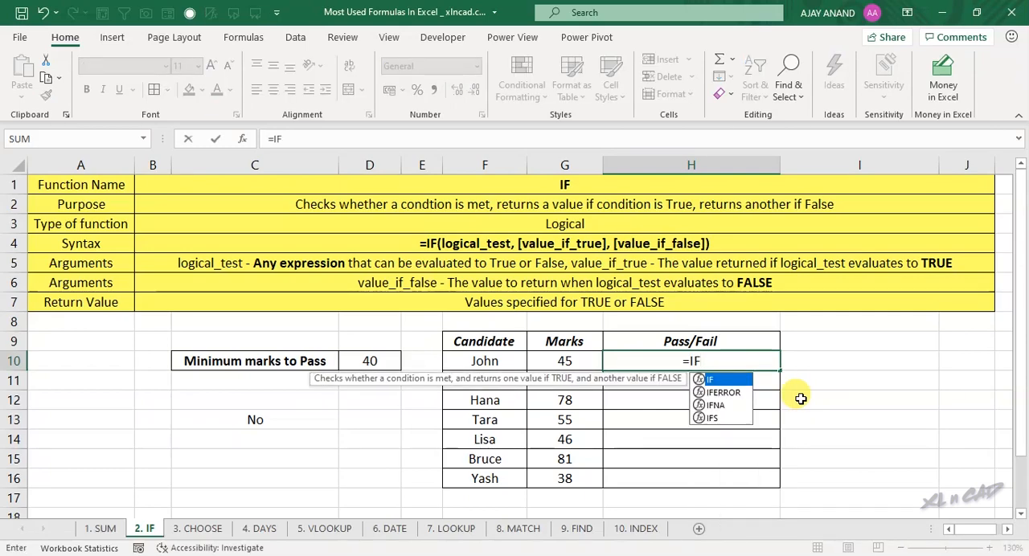
pyautogui.write('(')
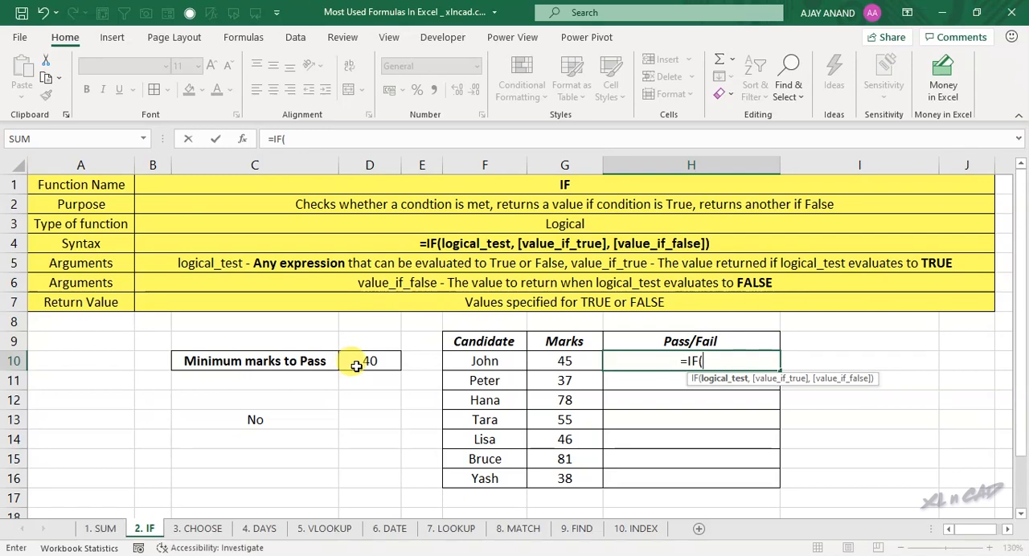
pyautogui.click(586, 362)
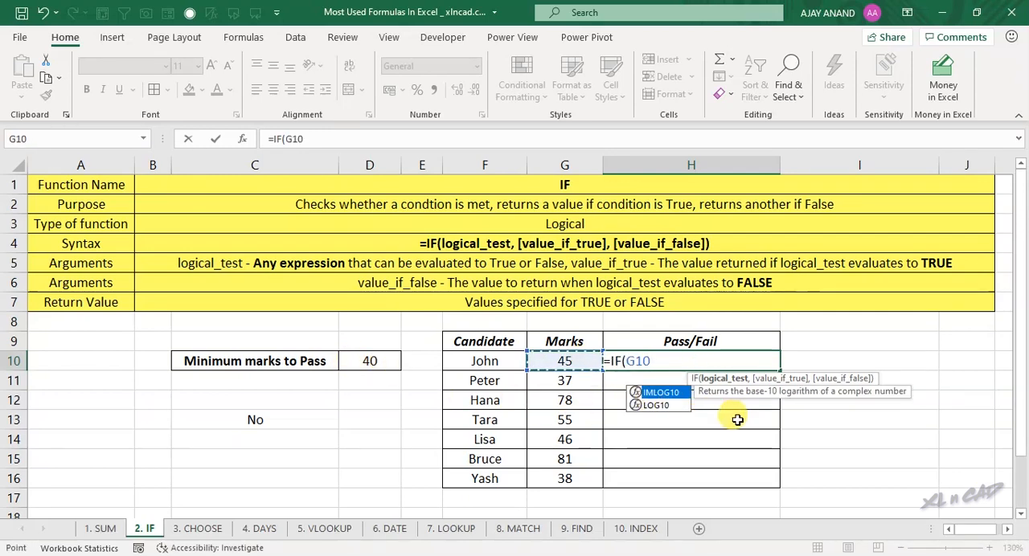
pyautogui.write('>=')
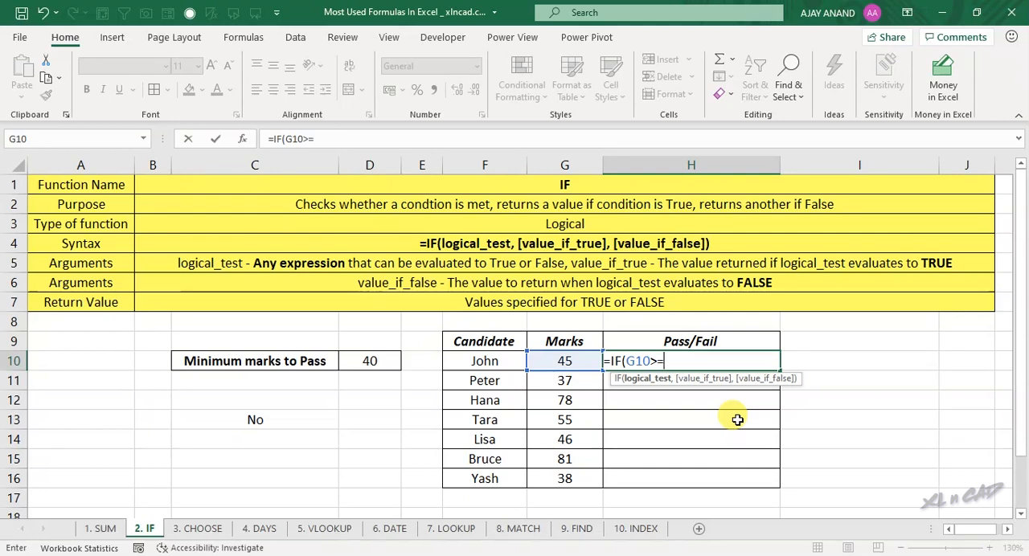
pyautogui.click(384, 359)
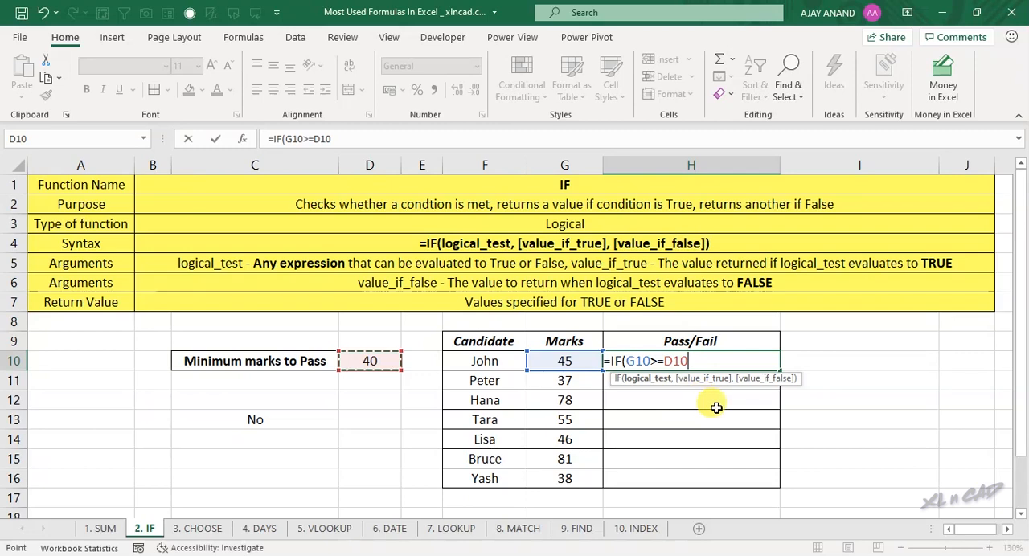
pyautogui.write(',"Pass')
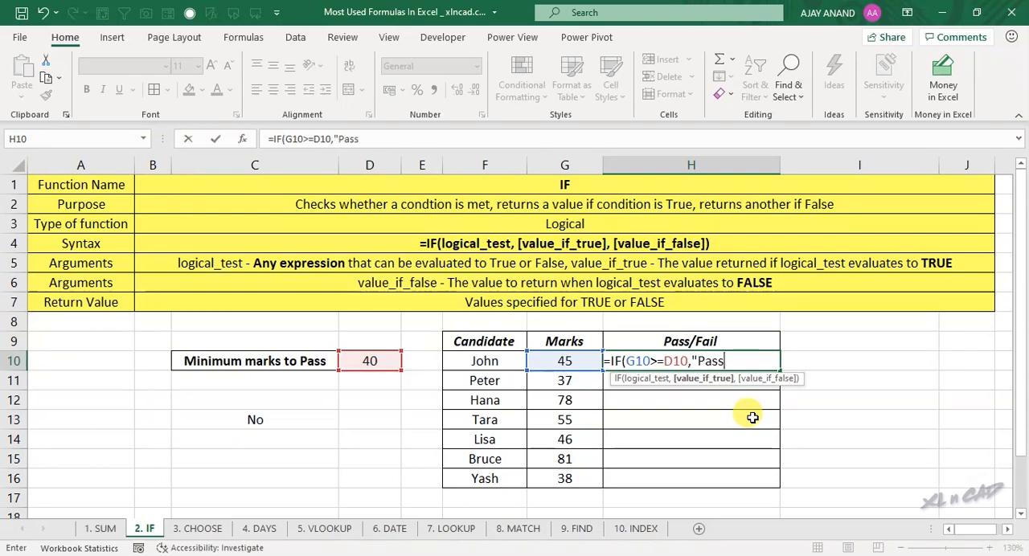
pyautogui.write('","Fail')
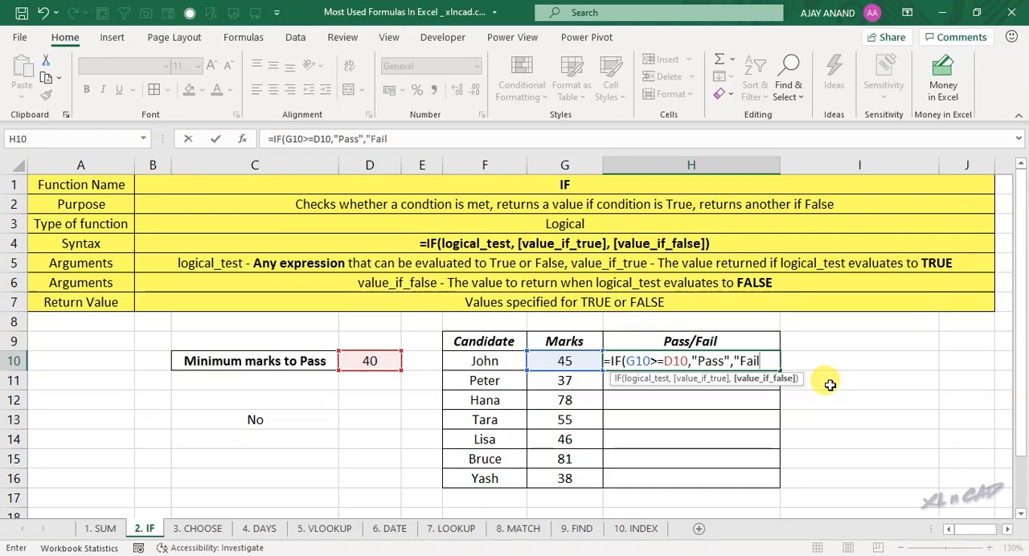
pyautogui.write(')')
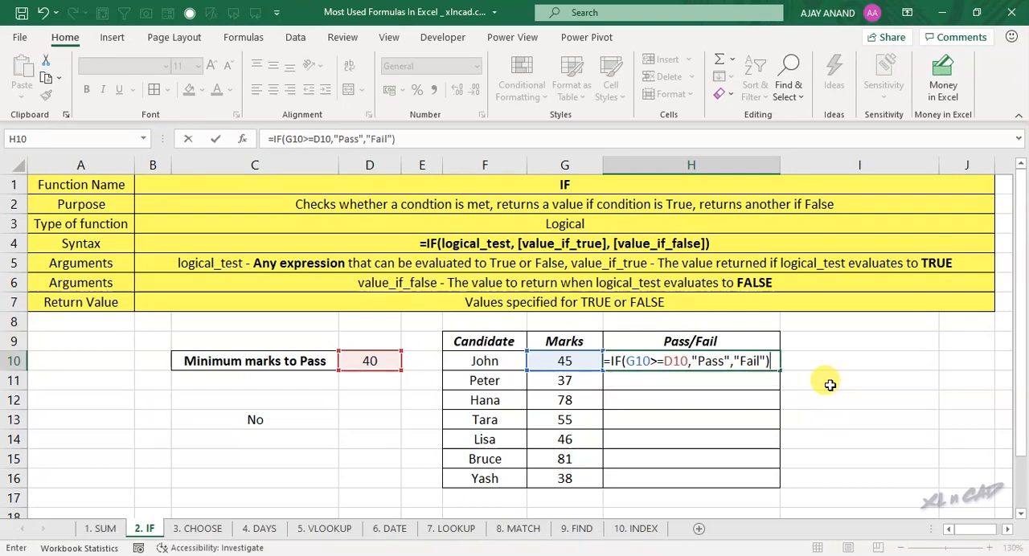
pyautogui.press('Return')
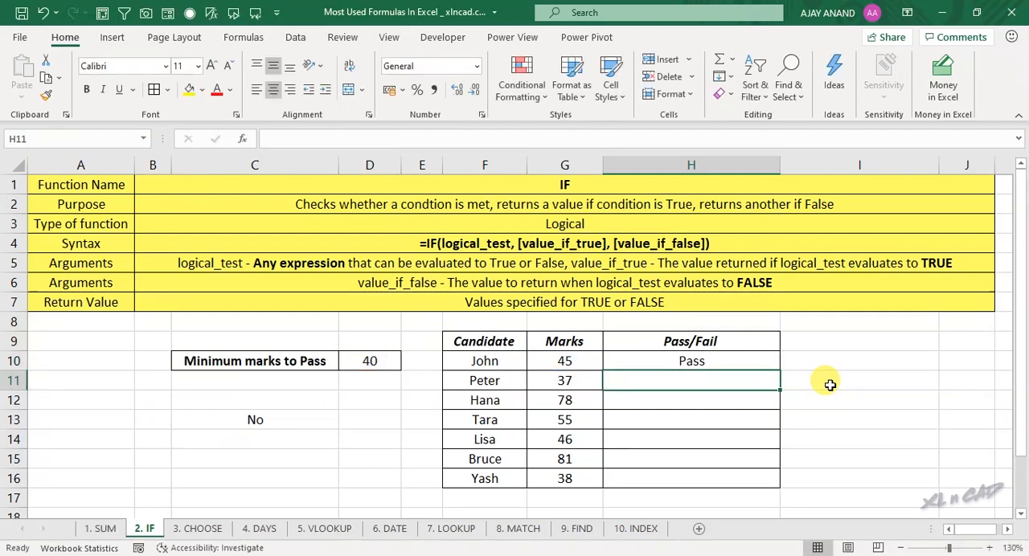
pyautogui.click(717, 362)
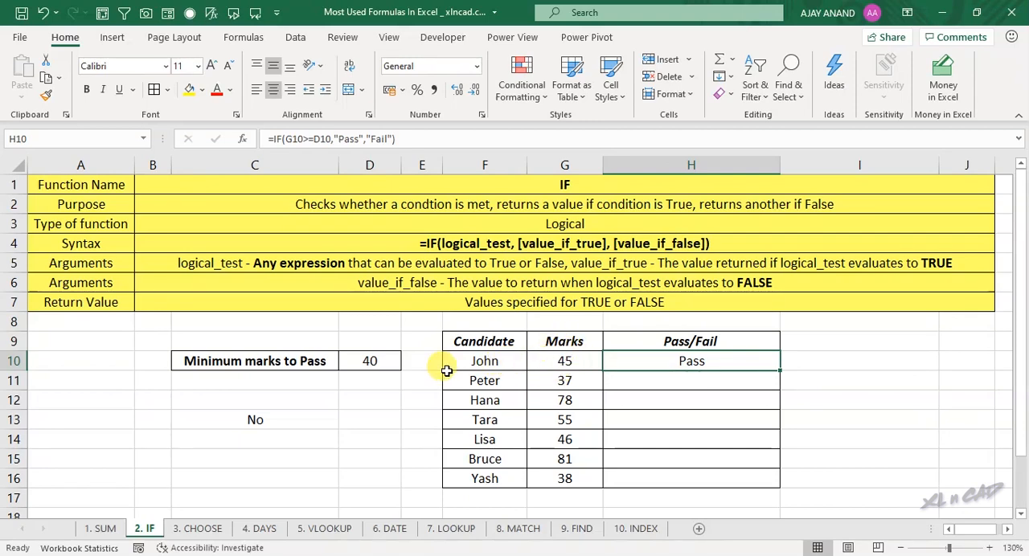
# Step: Set the minimum marks to pass in D10 to 50
pyautogui.click(371, 366)
pyautogui.write('50')
pyautogui.press('Return')
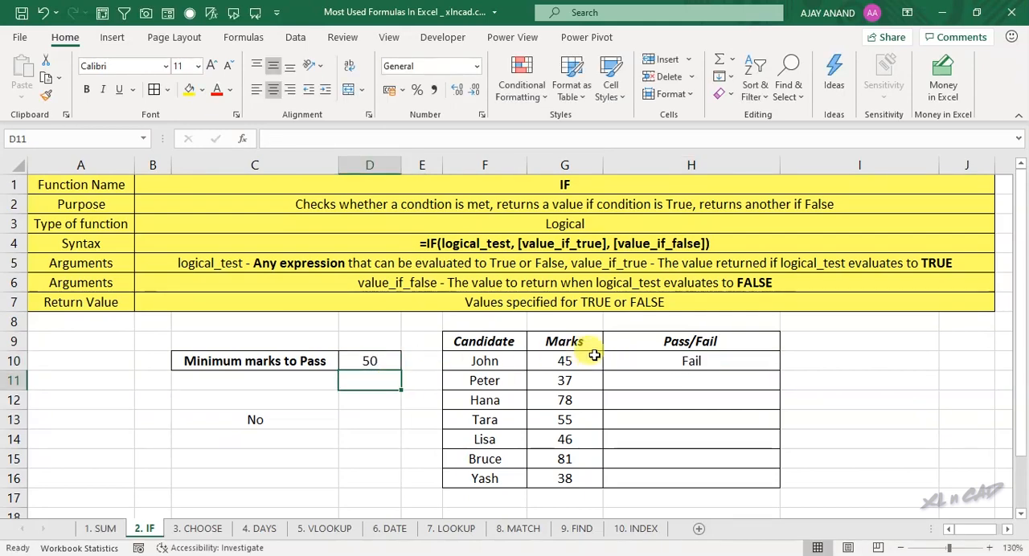
# Step: Make the D10 reference in H10's IF formula absolute as $D$10
pyautogui.click(647, 363)
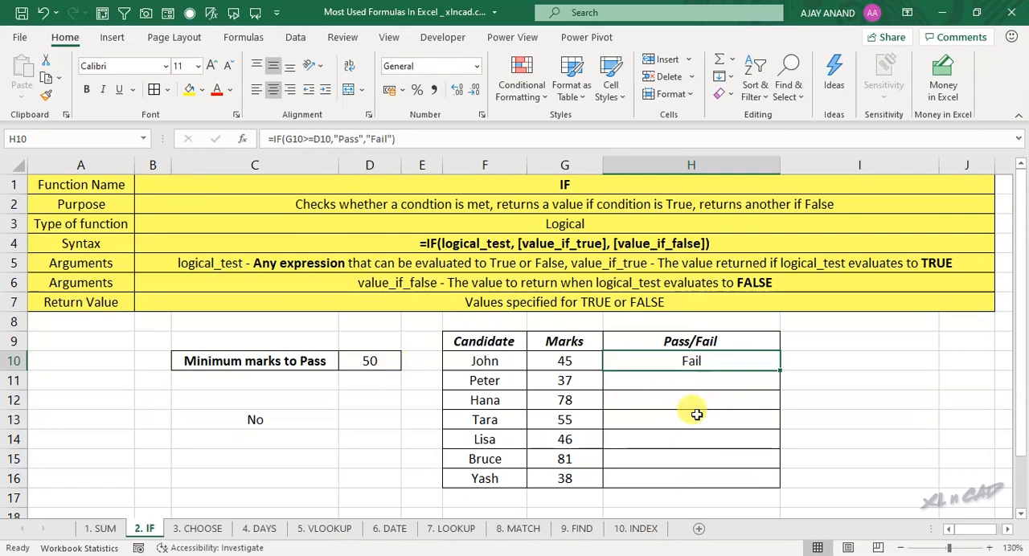
pyautogui.doubleClick(322, 139)
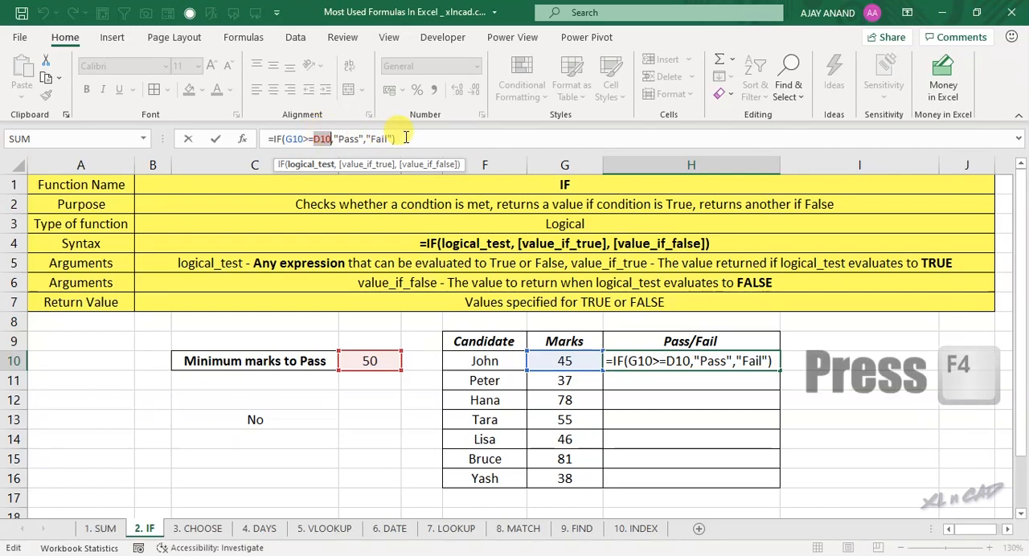
pyautogui.press('F4')
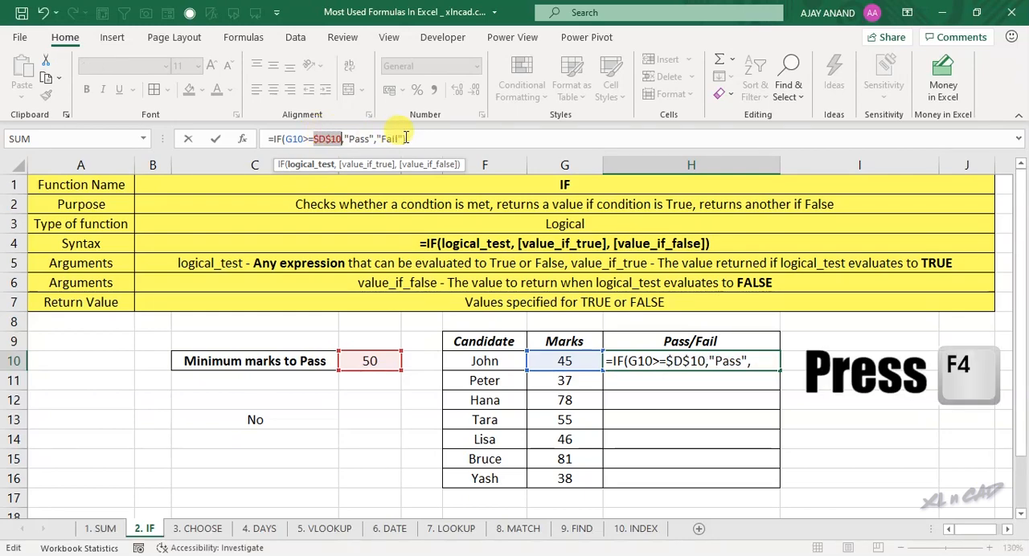
pyautogui.press('Return')
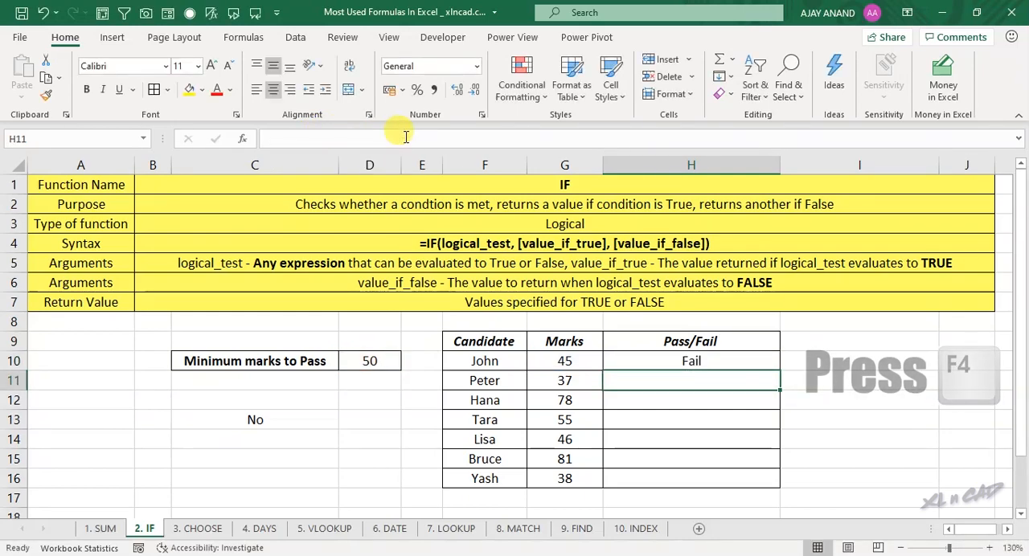
# Step: Fill the H10 formula down the Pass/Fail column to H16 and check the copied formulas in individual cells
pyautogui.click(683, 361)
pyautogui.moveTo(779, 372); pyautogui.dragTo(770, 485)
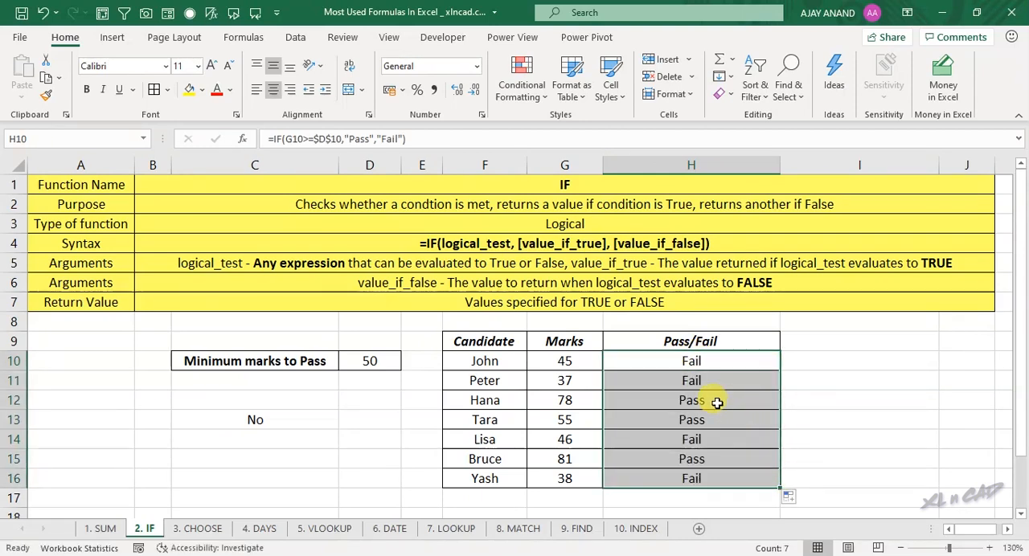
pyautogui.click(643, 397)
pyautogui.click(657, 446)
pyautogui.click(655, 459)
pyautogui.click(654, 478)
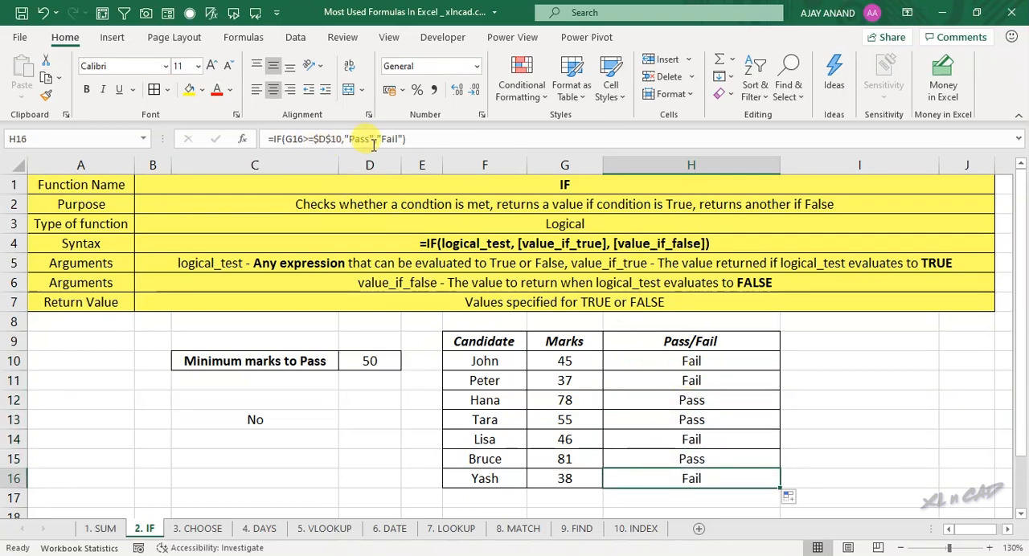
# Step: Apply an Equal To conditional formatting rule to H10:H16 for the text Pass, with Light Red Fill with Dark Red Text
pyautogui.click(672, 361)
pyautogui.moveTo(672, 361); pyautogui.dragTo(671, 455)
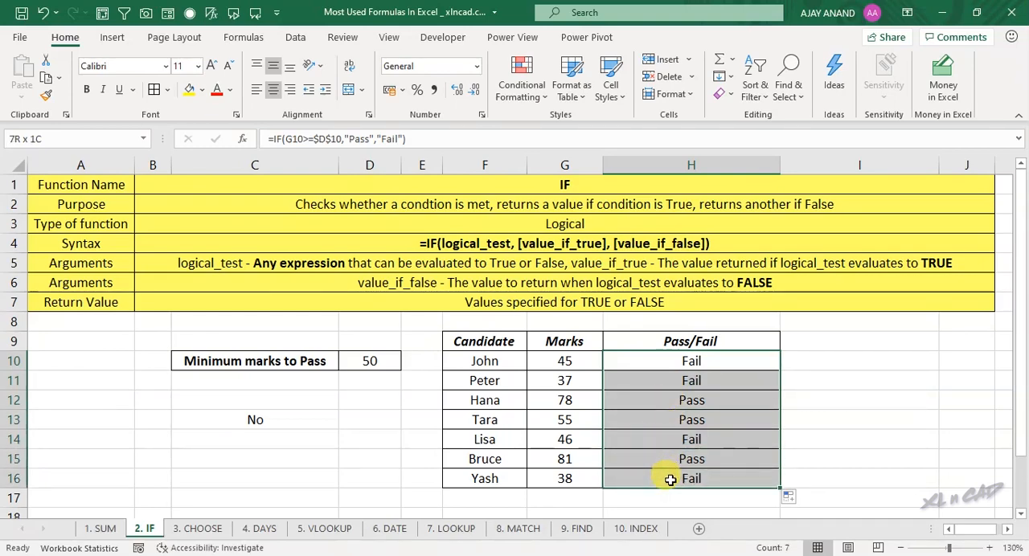
pyautogui.click(534, 90)
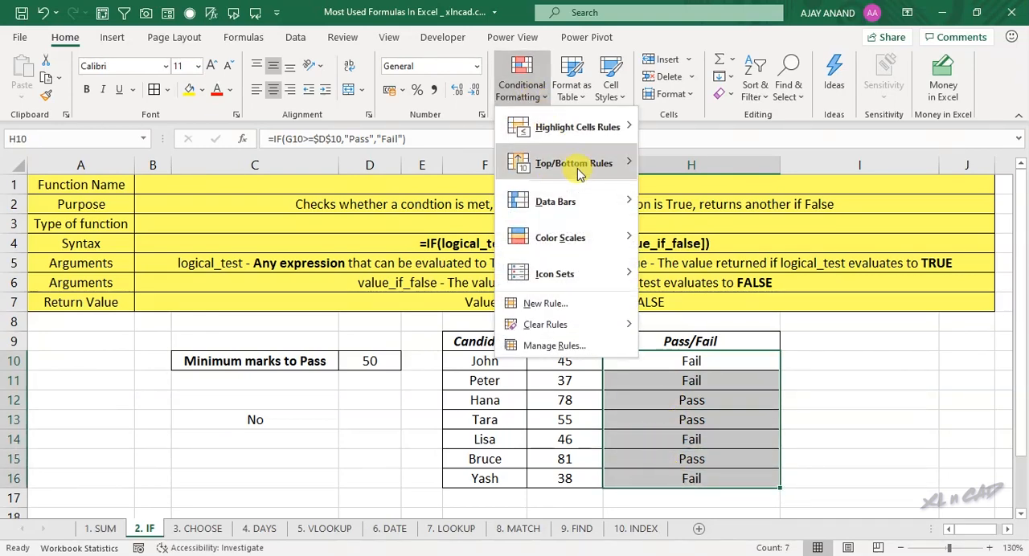
pyautogui.moveTo(605, 135)
pyautogui.click(690, 231)
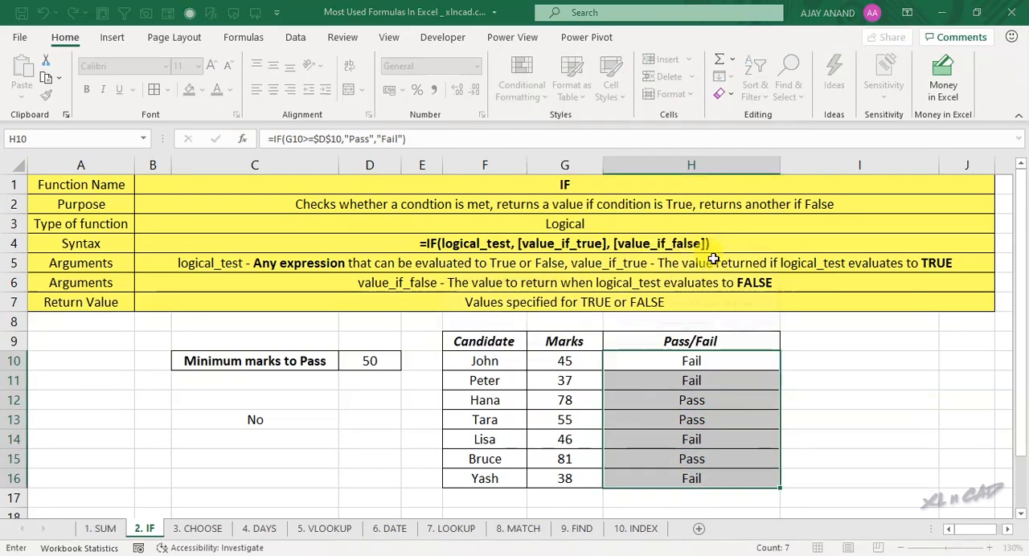
pyautogui.write('Pa')
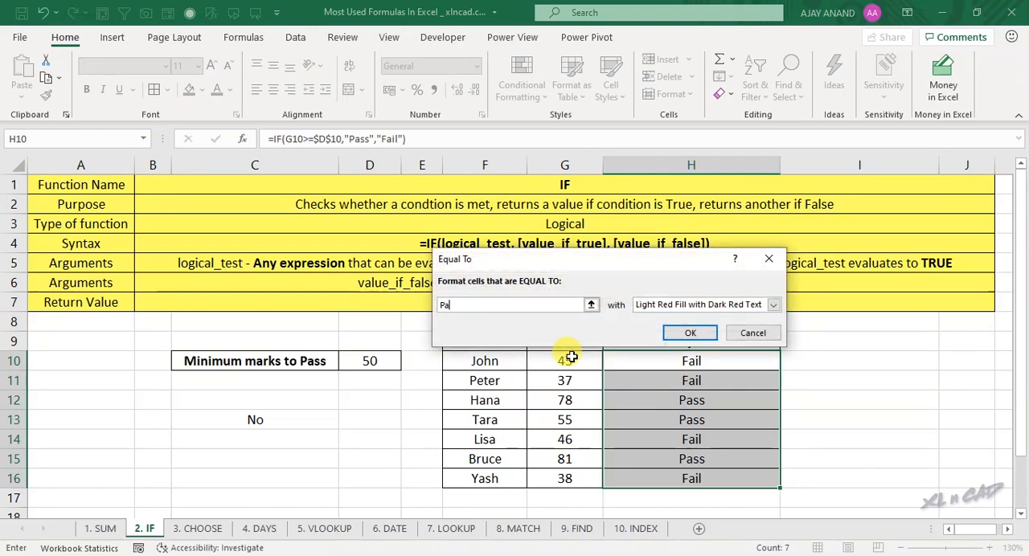
pyautogui.write('ss')
pyautogui.press('Return')
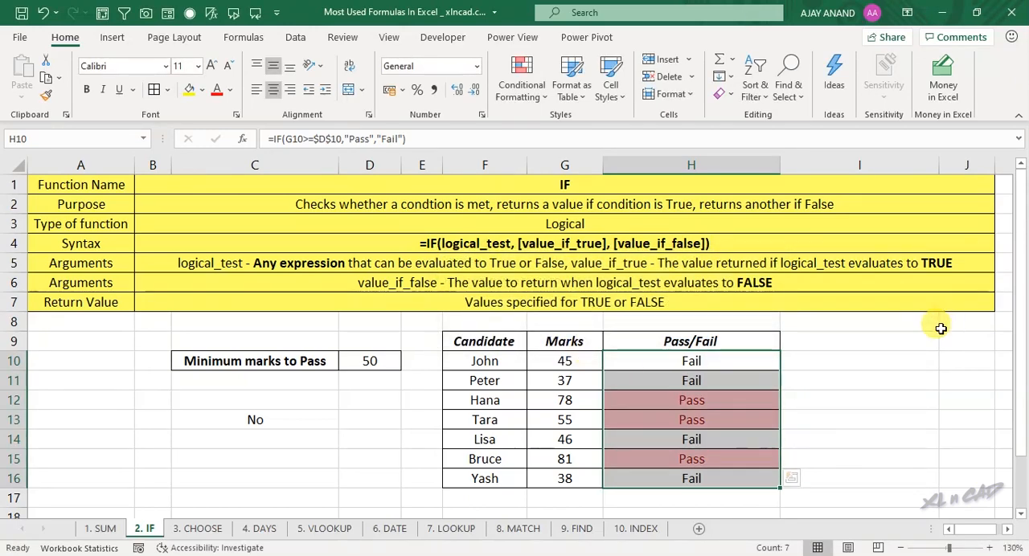
# Step: Set the minimum marks to pass in D10 to 40 and reselect the cell
pyautogui.click(391, 362)
pyautogui.write('40')
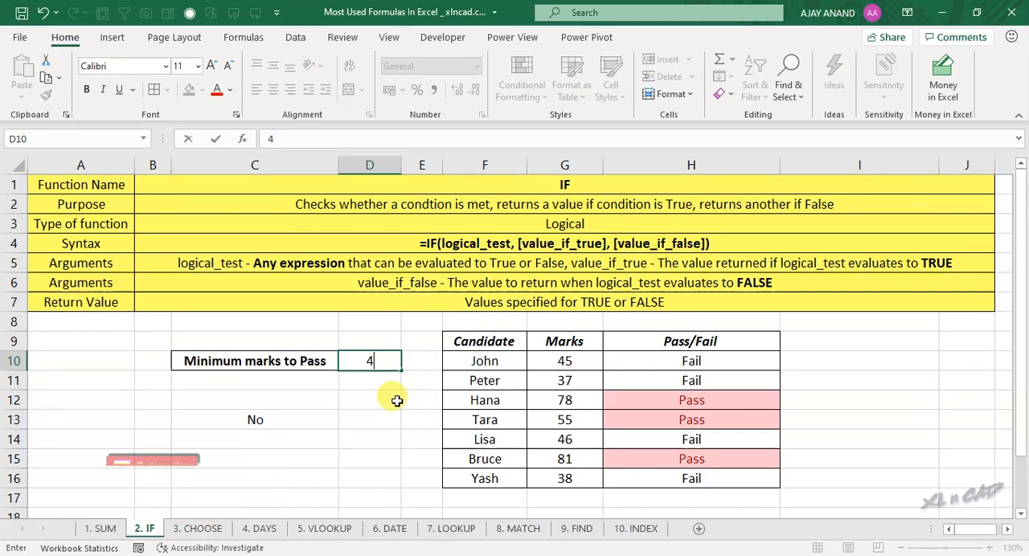
pyautogui.press('Return')
pyautogui.press('Up')
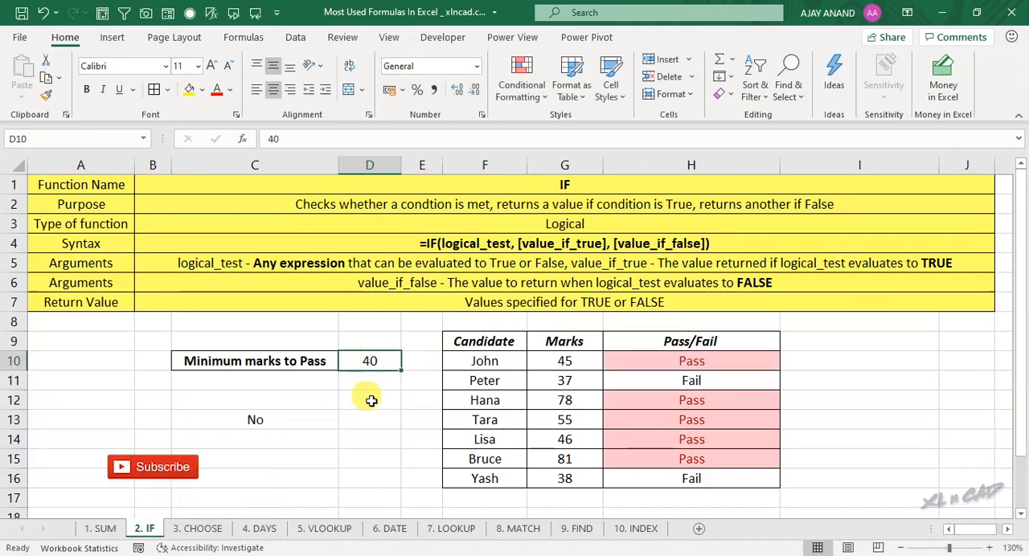
# Step: Set the minimum marks to pass in D10 to 60 and check the marks in G12 and G15
pyautogui.write('60')
pyautogui.press('Return')
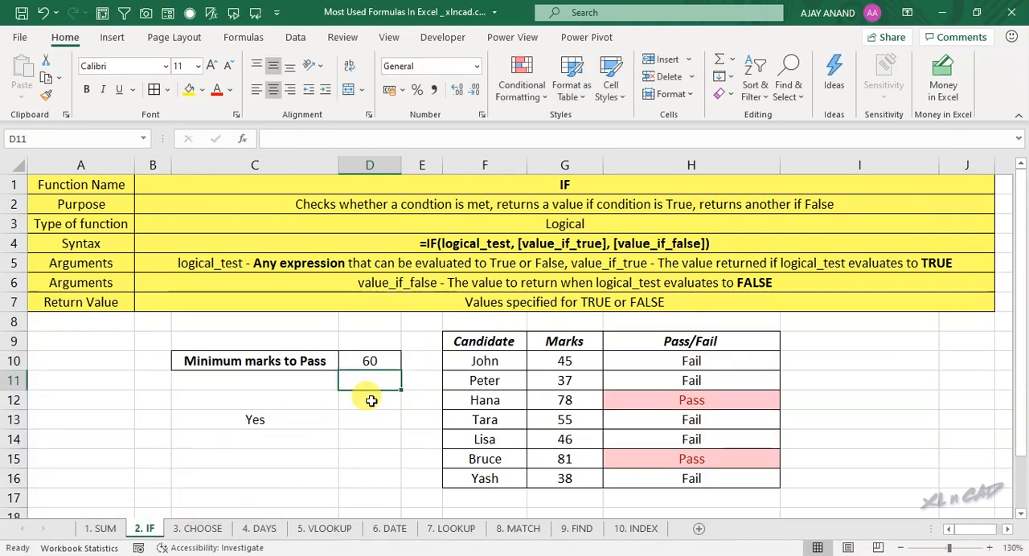
pyautogui.click(555, 399)
pyautogui.click(566, 455)
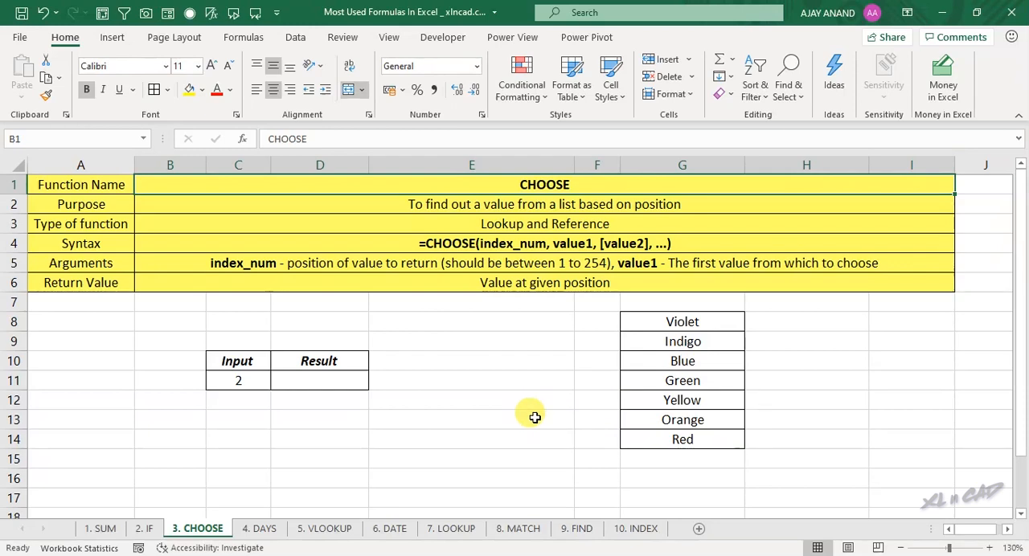
# Step: Begin a CHOOSE formula in Result cell D11 with input cell C11 as the index_num argument
pyautogui.click(325, 380)
pyautogui.write('=')
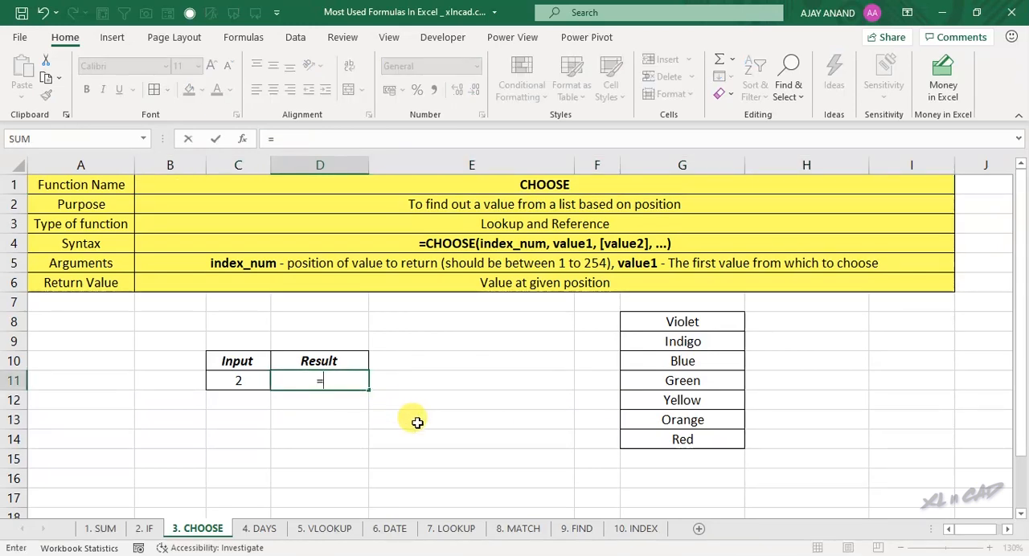
pyautogui.write('CHOOSE')
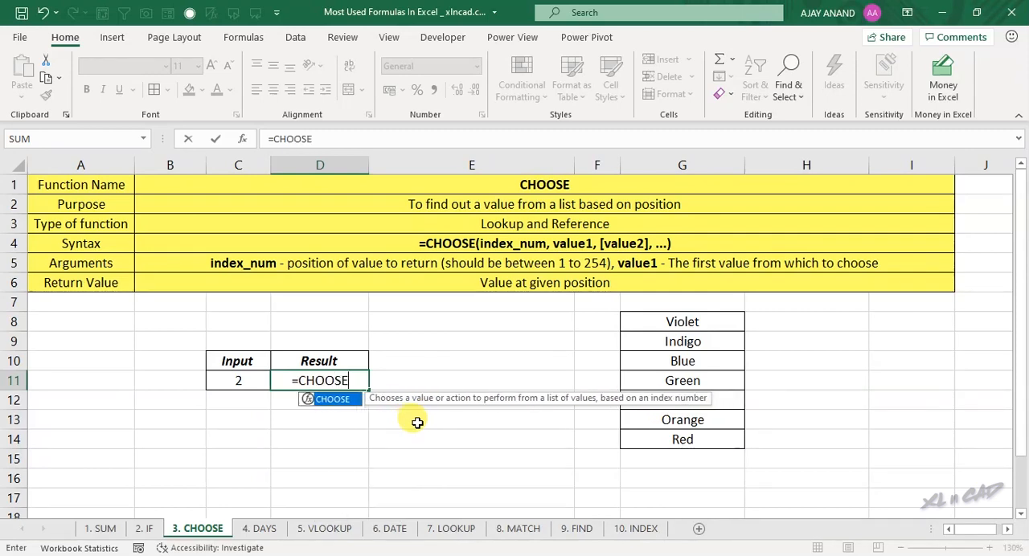
pyautogui.write('(')
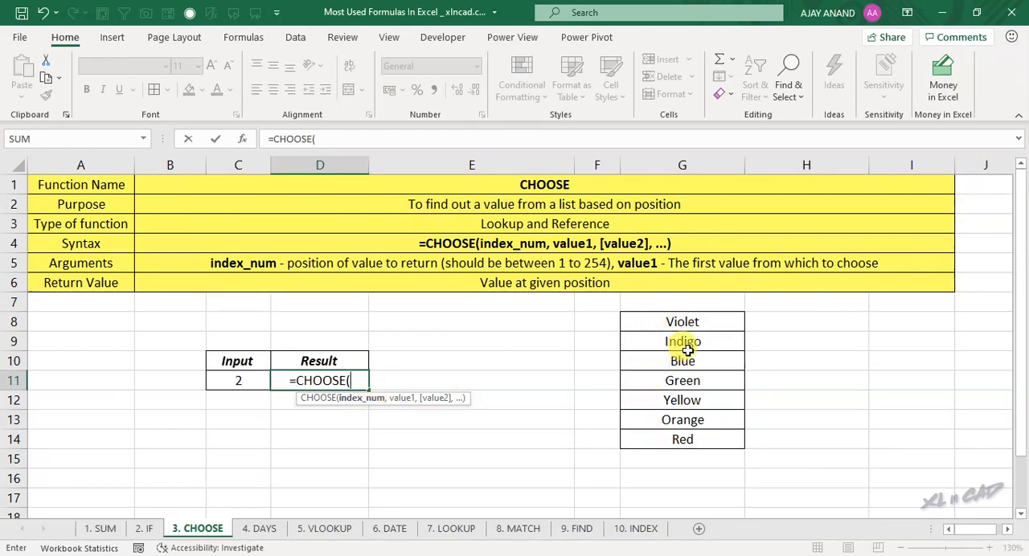
pyautogui.click(254, 381)
pyautogui.write(',')
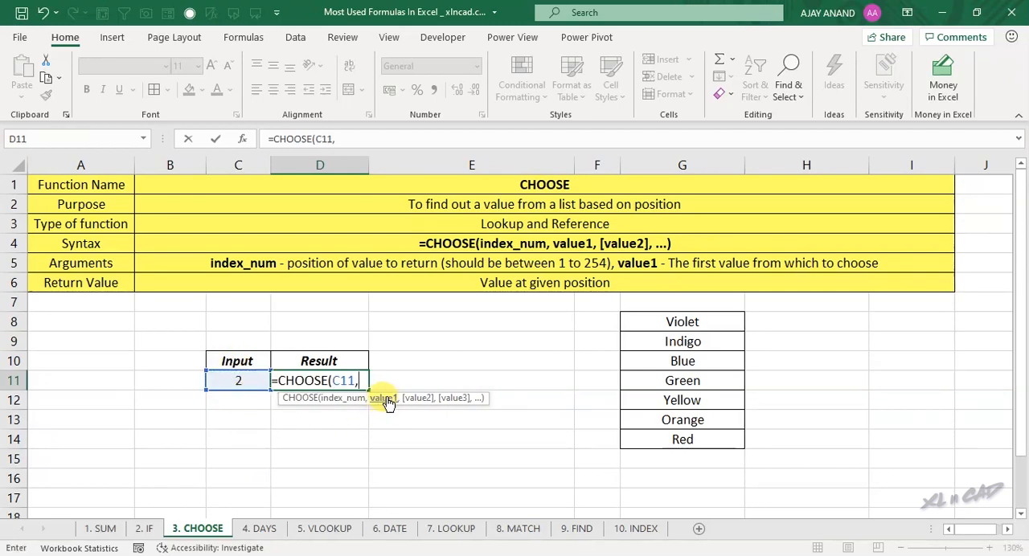
# Step: Complete the CHOOSE formula in D11 with color cells G8 through G14 as separate value arguments and reselect the cell
pyautogui.click(652, 321)
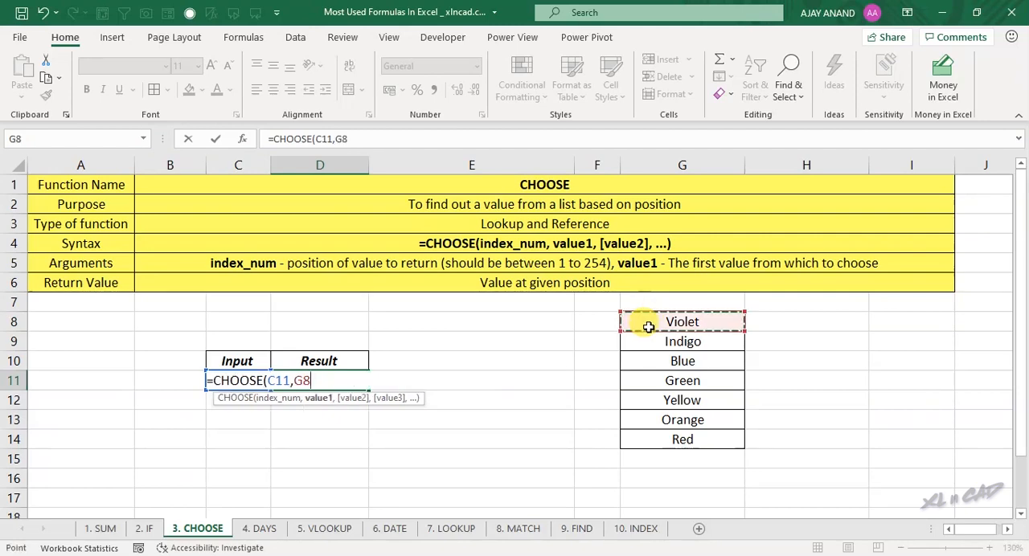
pyautogui.write(',')
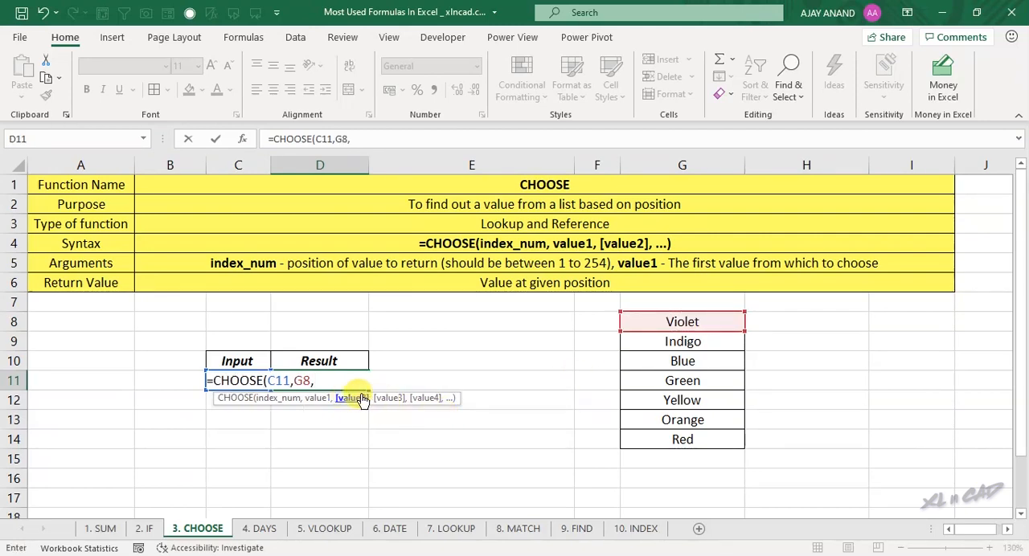
pyautogui.click(643, 344)
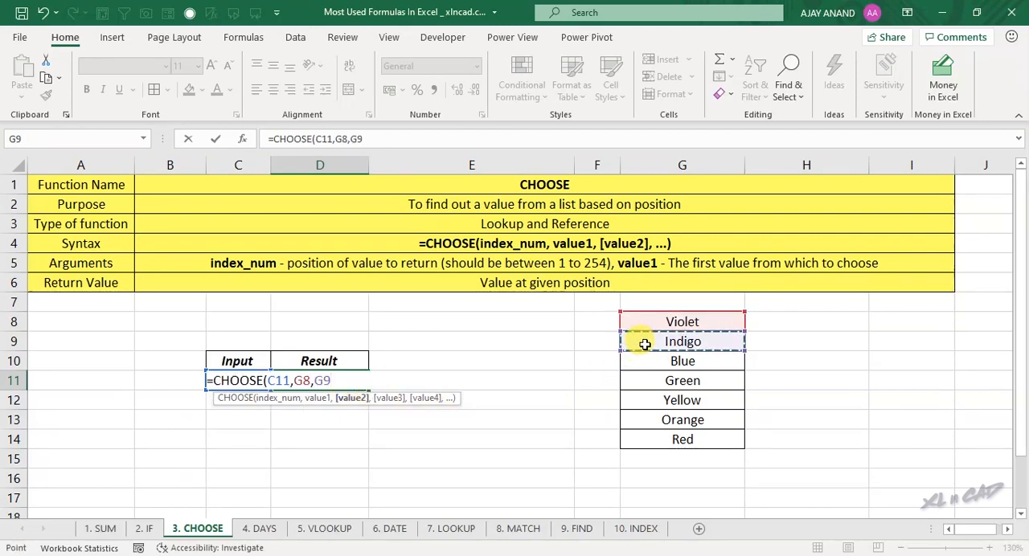
pyautogui.write(',')
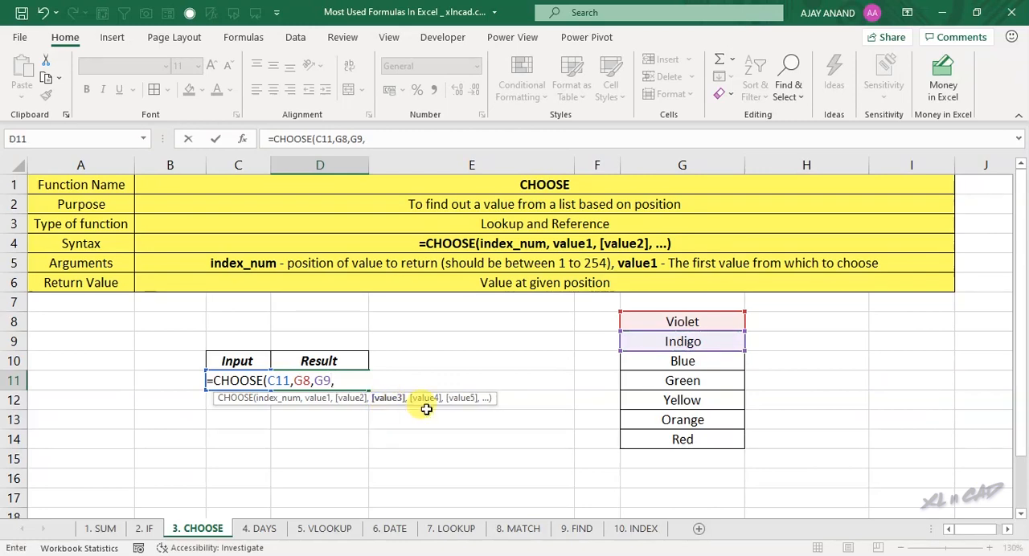
pyautogui.click(646, 363)
pyautogui.write(',')
pyautogui.click(636, 381)
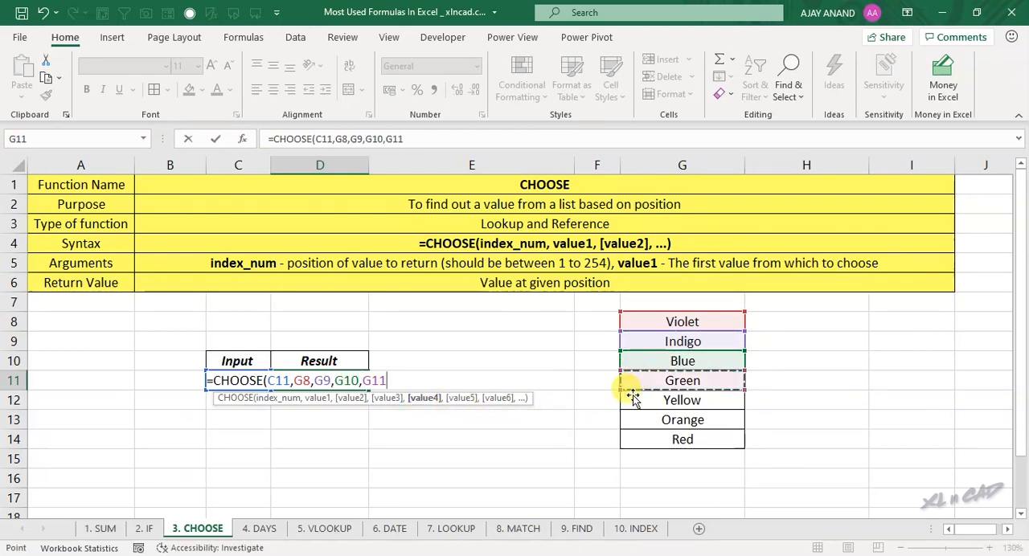
pyautogui.write(',')
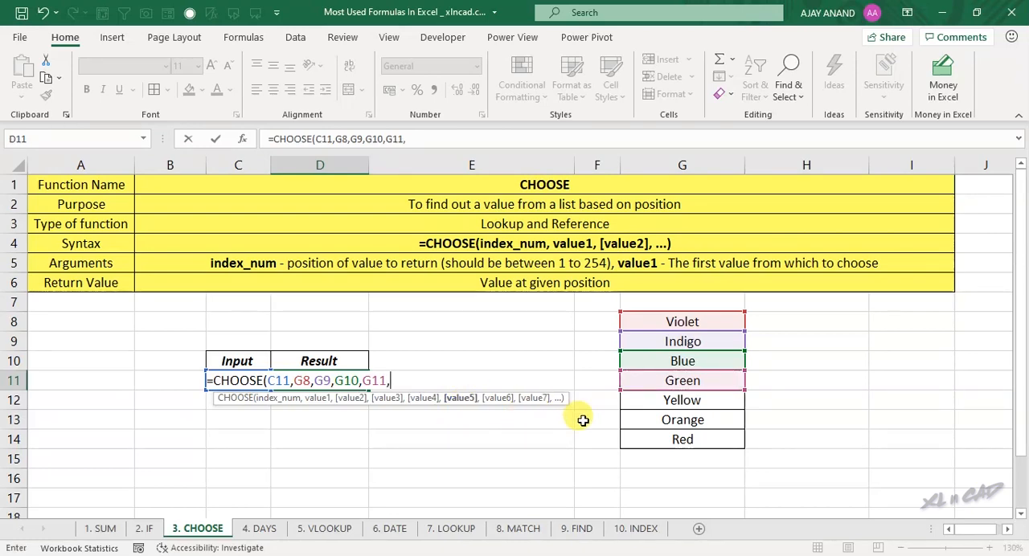
pyautogui.click(644, 403)
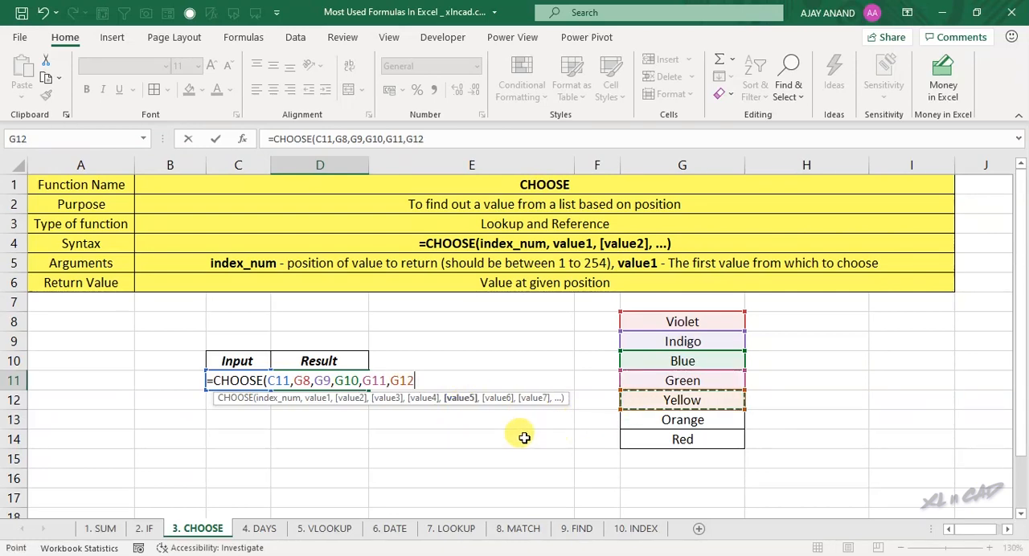
pyautogui.write(',')
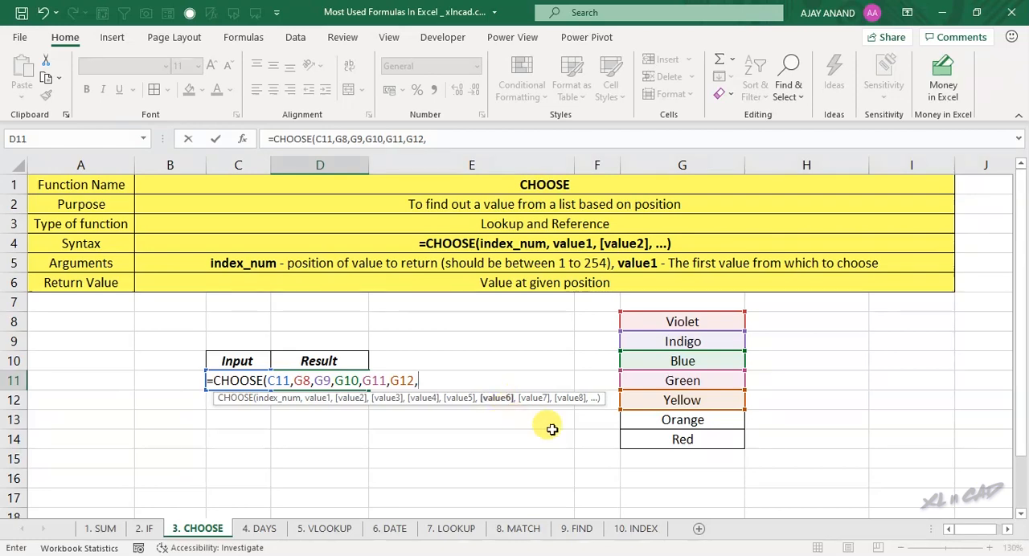
pyautogui.click(683, 421)
pyautogui.write(',')
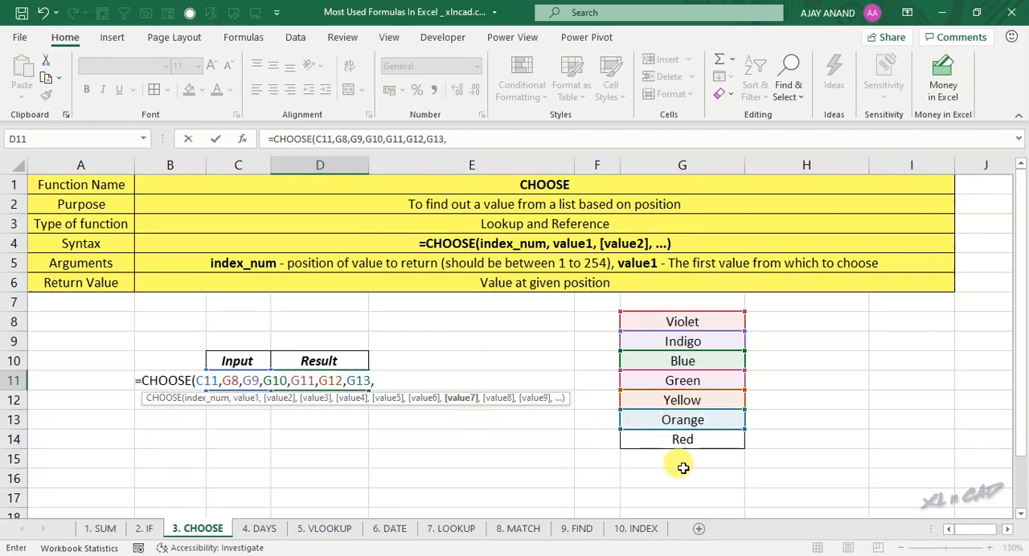
pyautogui.click(684, 438)
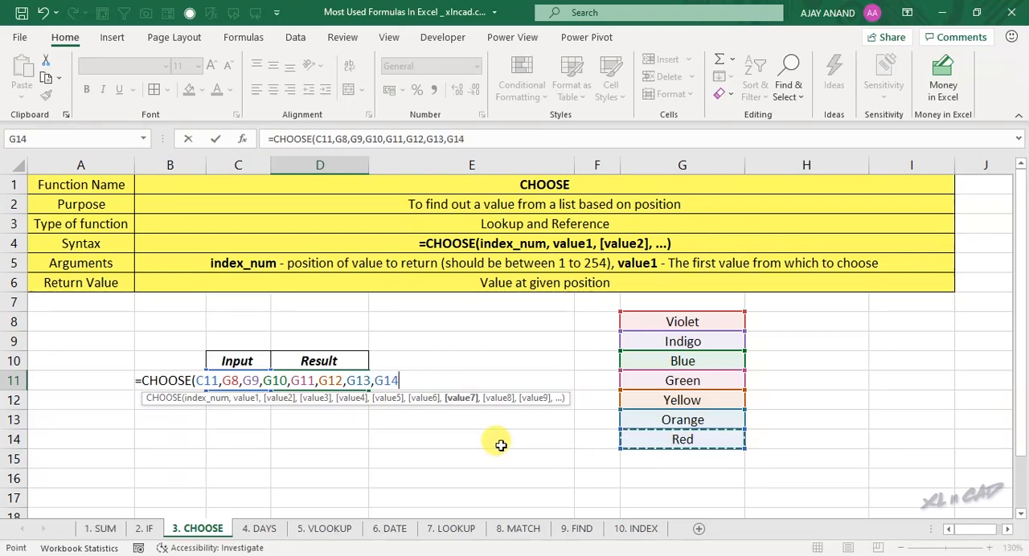
pyautogui.write(')')
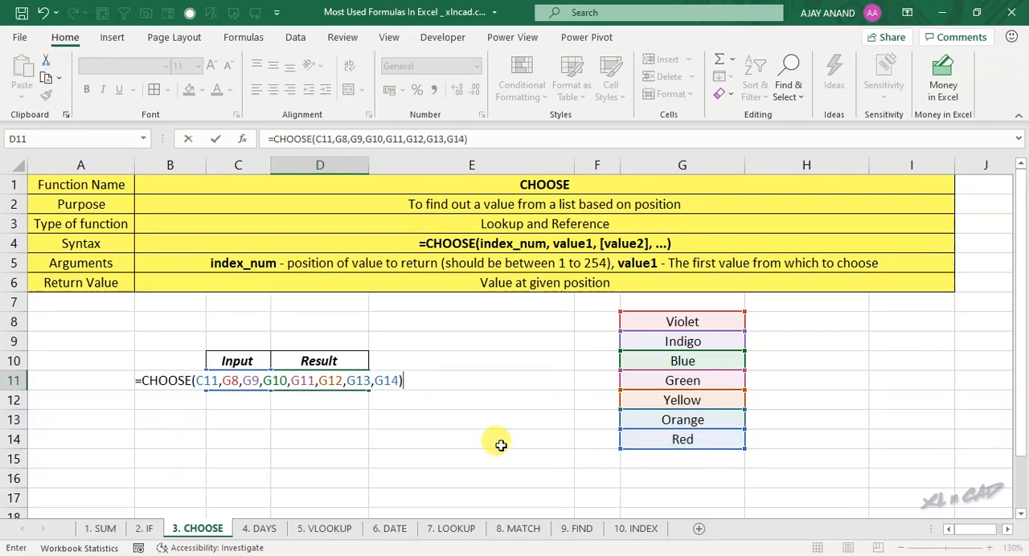
pyautogui.press('Return')
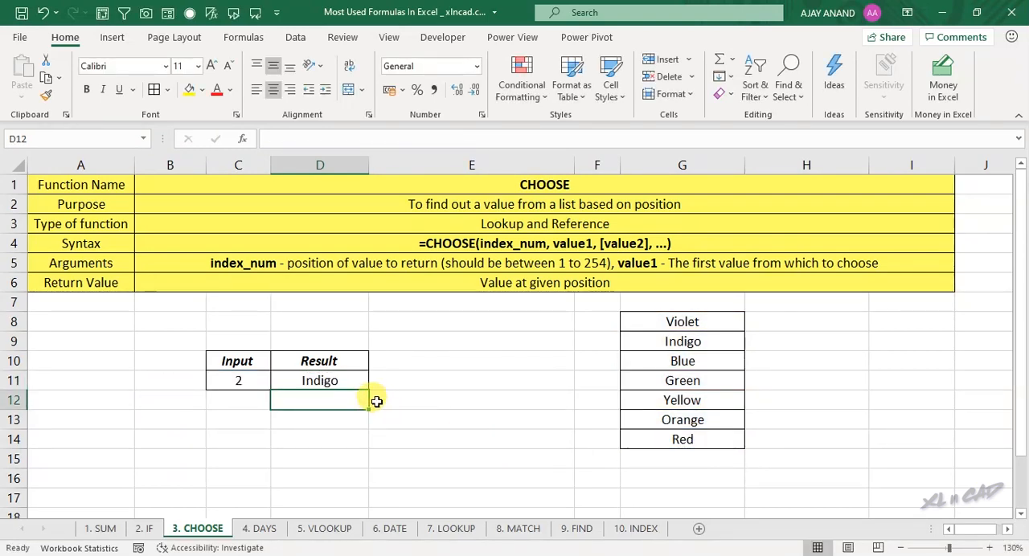
pyautogui.click(338, 381)
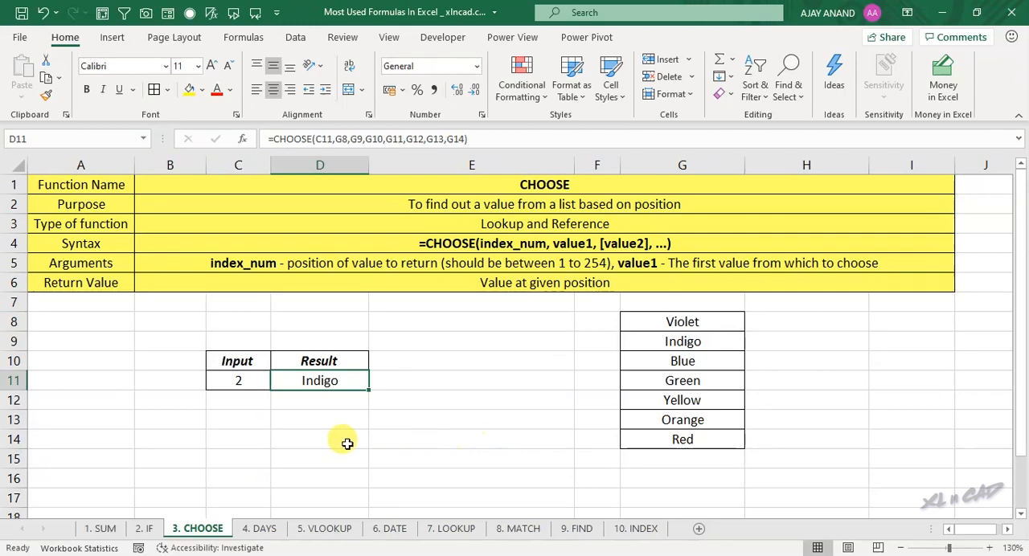
# Step: Set the input position in C11 to 7 and check the seventh color in G14
pyautogui.click(239, 383)
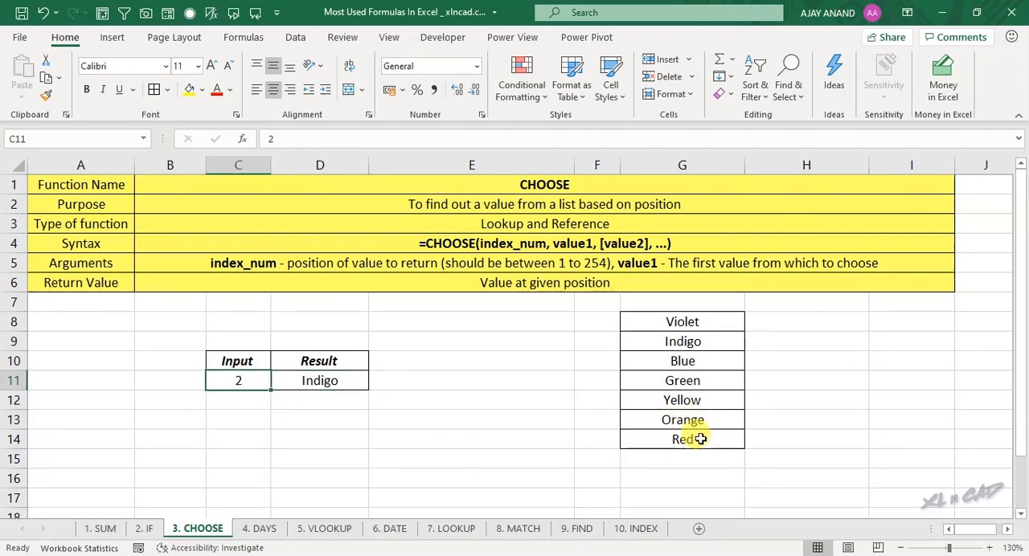
pyautogui.write('7')
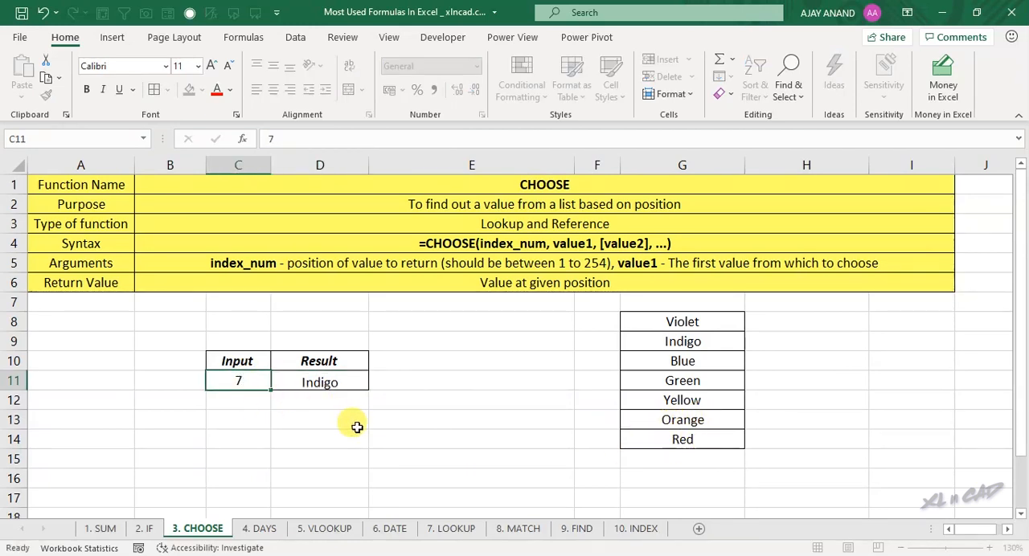
pyautogui.press('Return')
pyautogui.click(681, 438)
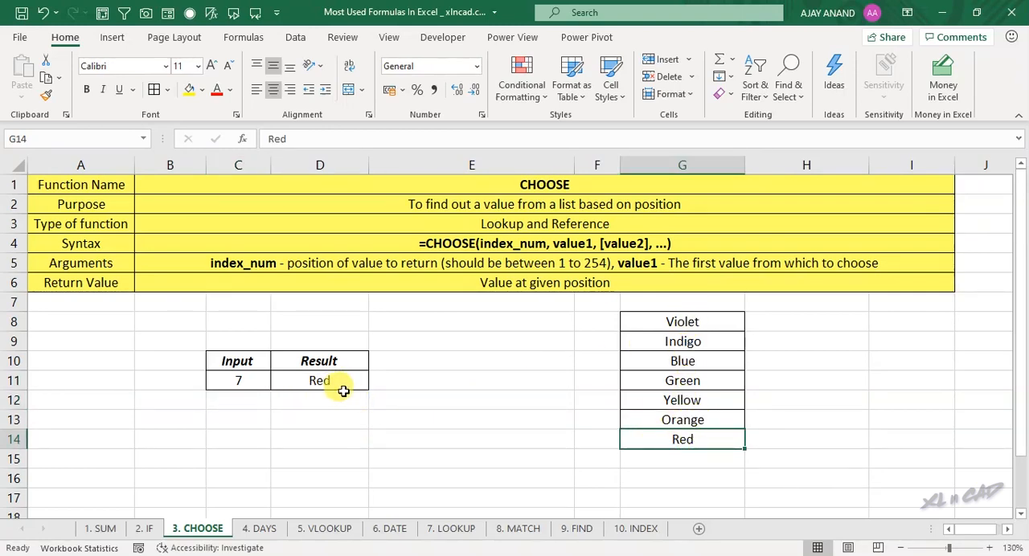
# Step: Set the input position in C11 to 1 and check the first color in G8
pyautogui.click(239, 382)
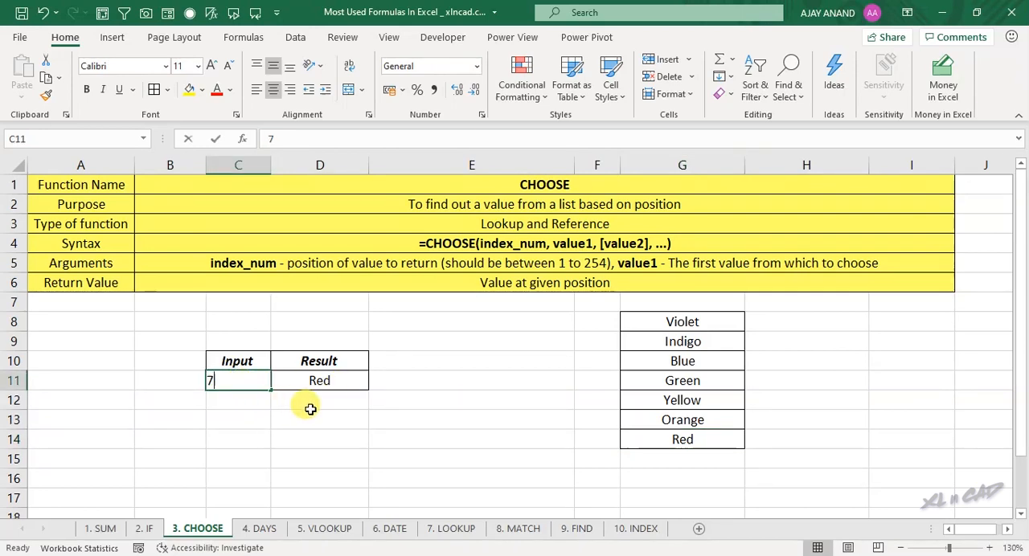
pyautogui.write('1')
pyautogui.press('Return')
pyautogui.click(648, 322)
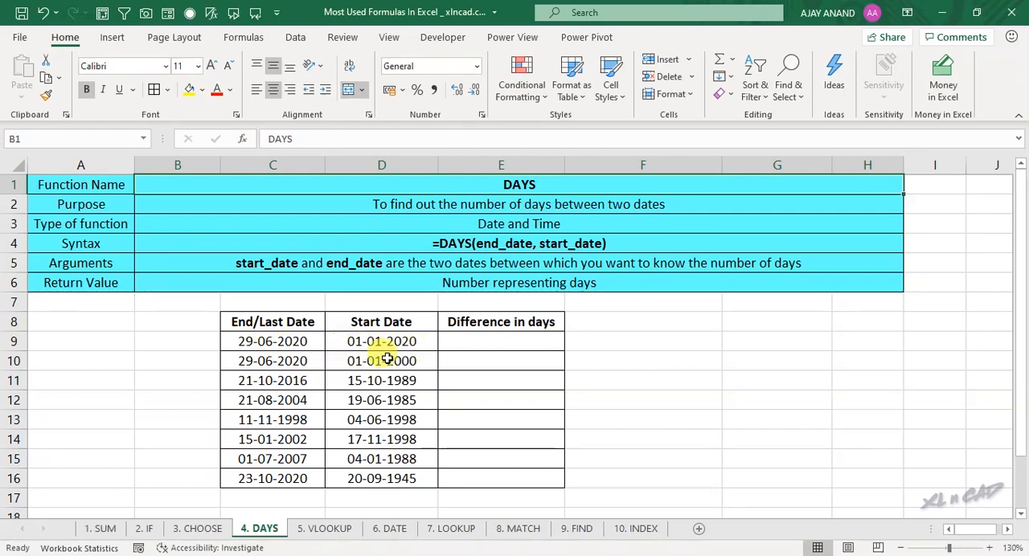
# Step: Enter the formula =DAYS(C9,D9) in E9 of the DAYS sheet and reselect the cell
pyautogui.click(491, 343)
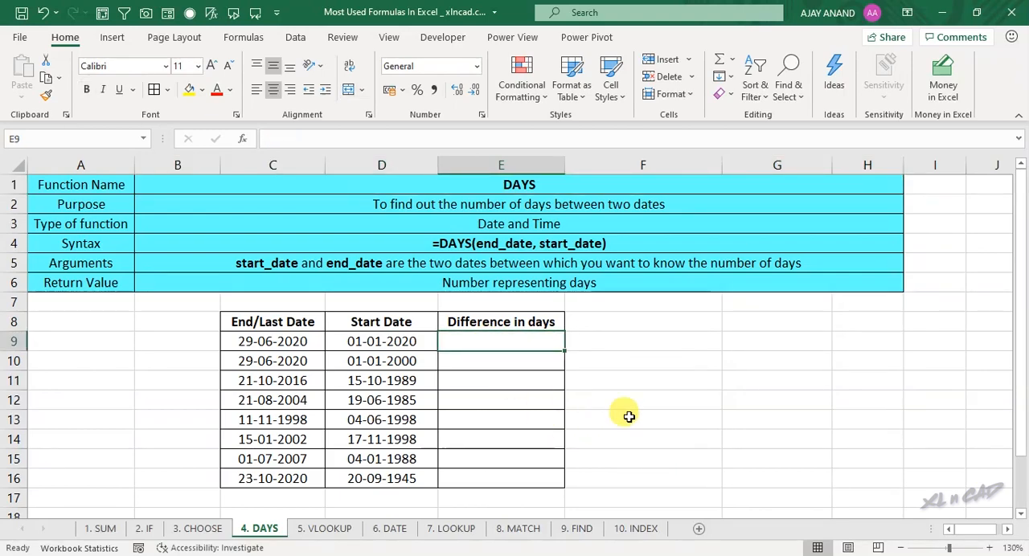
pyautogui.write('=DAYS')
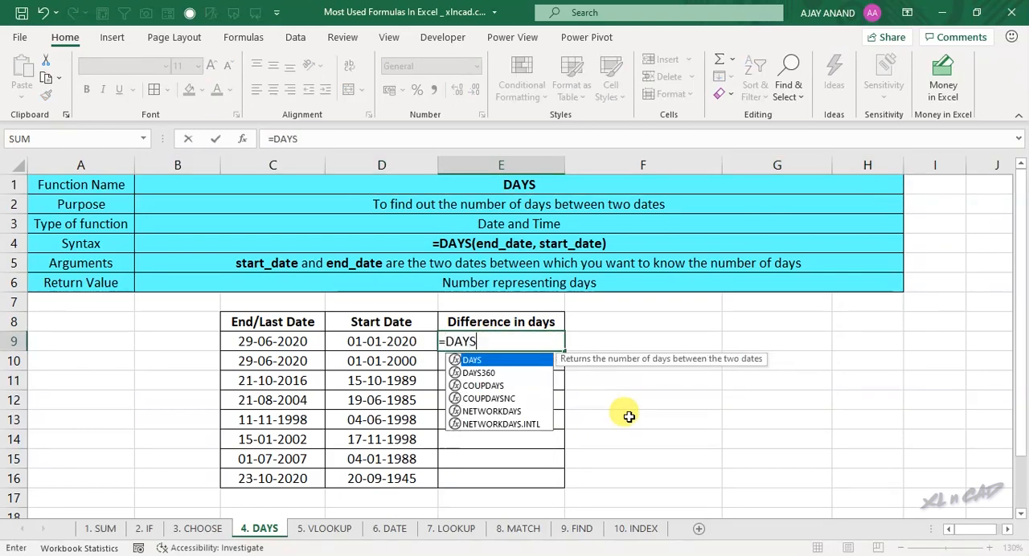
pyautogui.write('(')
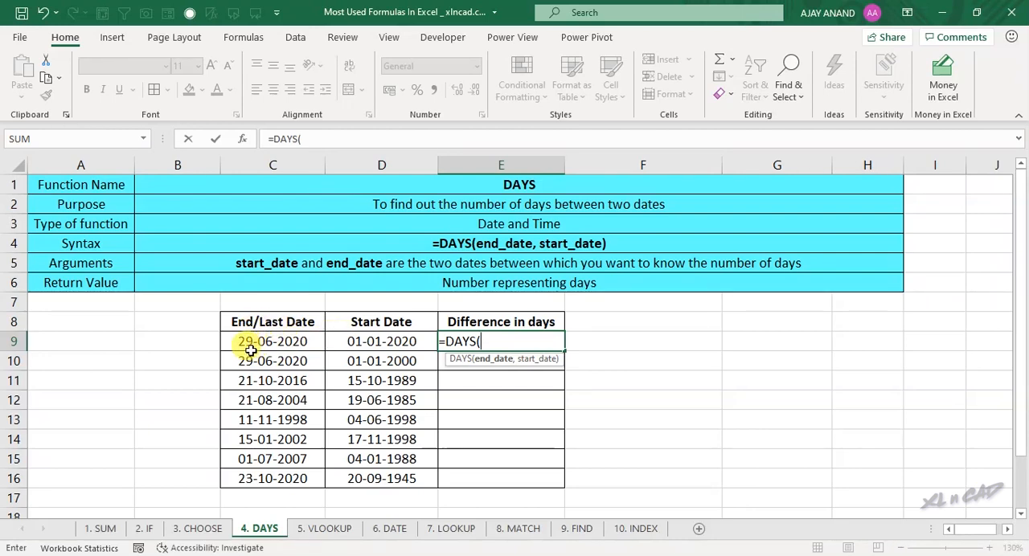
pyautogui.click(300, 340)
pyautogui.write(',')
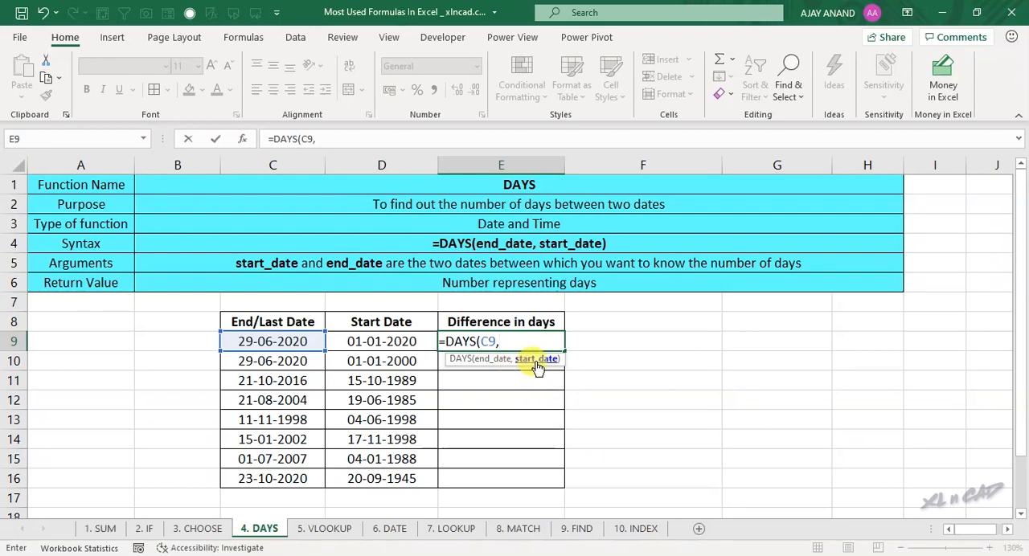
pyautogui.click(392, 342)
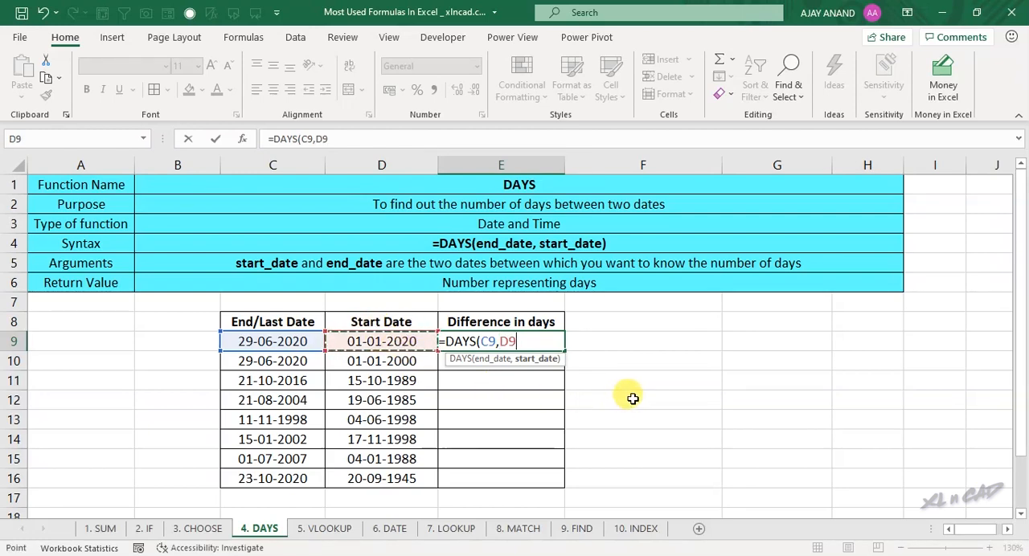
pyautogui.write(')')
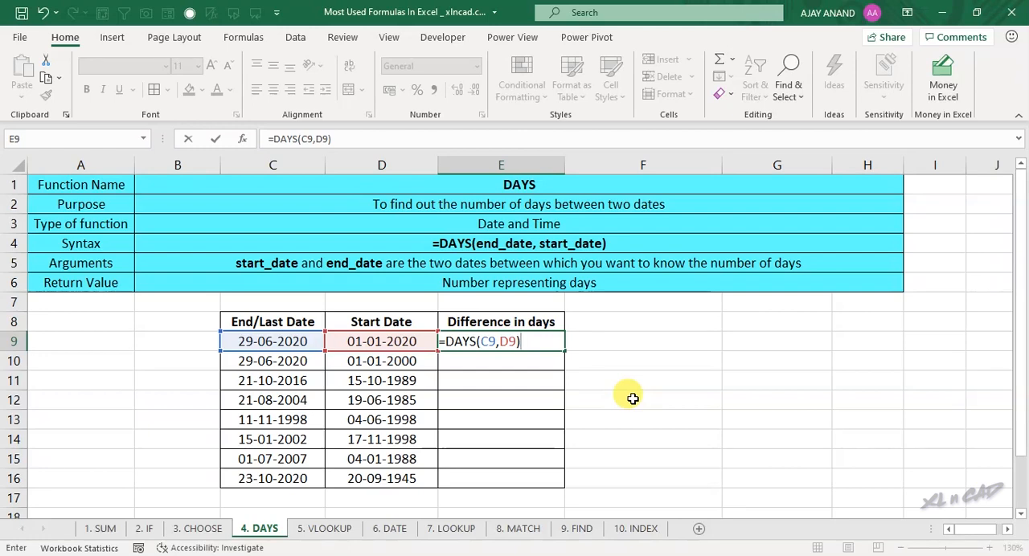
pyautogui.press('Return')
pyautogui.click(532, 342)
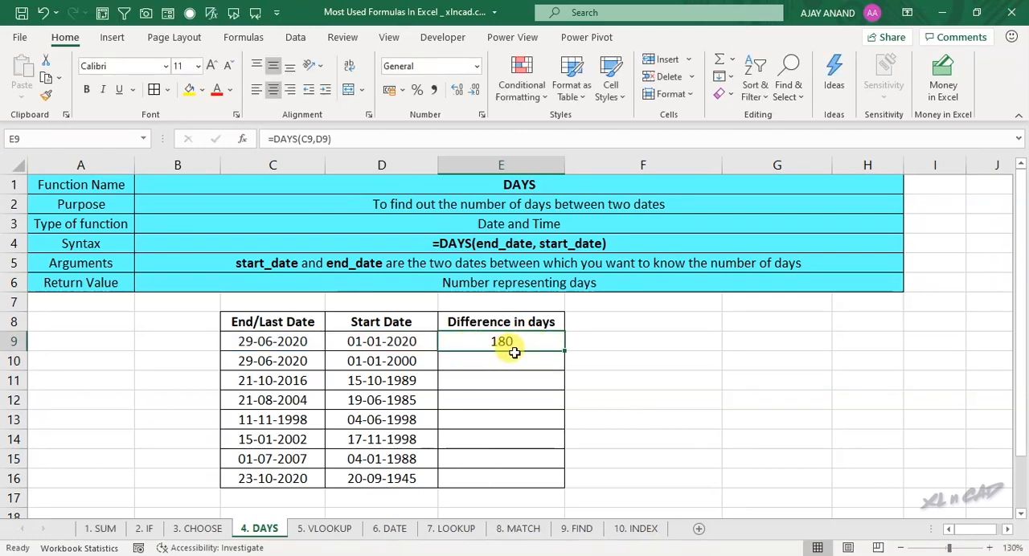
# Step: Fill the E9 formula down the Difference in days column to E16 and check the row 12 dates and several copied results
pyautogui.moveTo(274, 342); pyautogui.dragTo(349, 342)
pyautogui.click(515, 342)
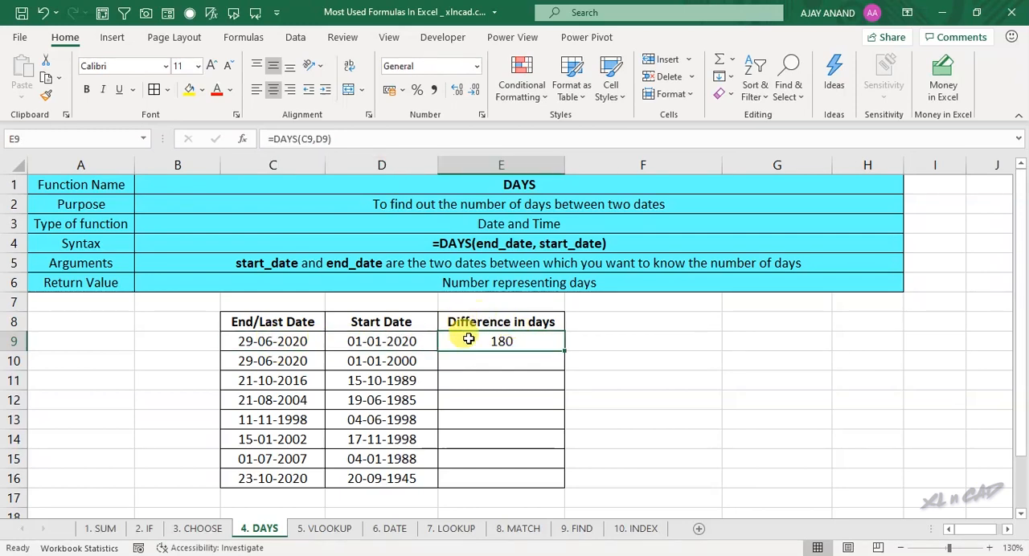
pyautogui.moveTo(564, 350); pyautogui.dragTo(563, 492)
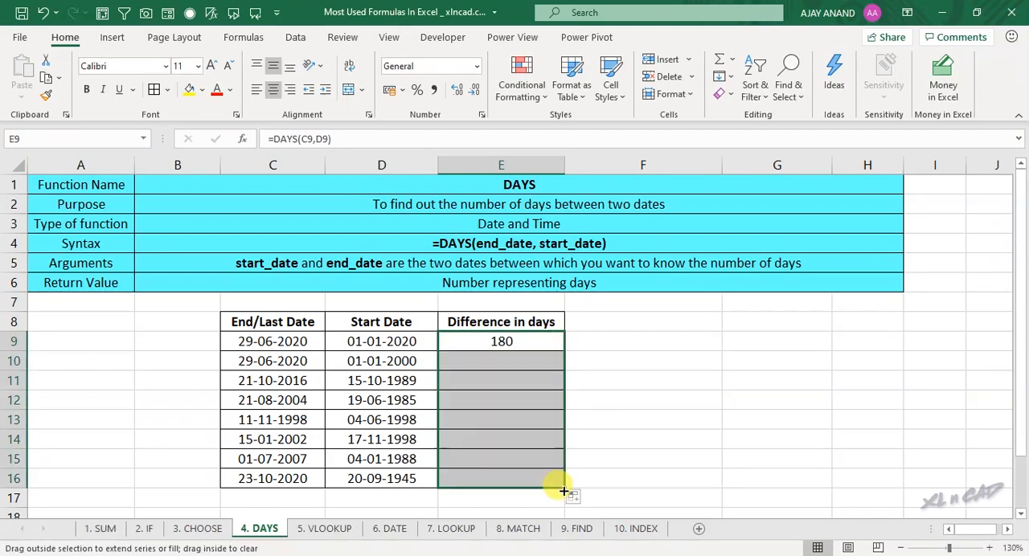
pyautogui.click(276, 400)
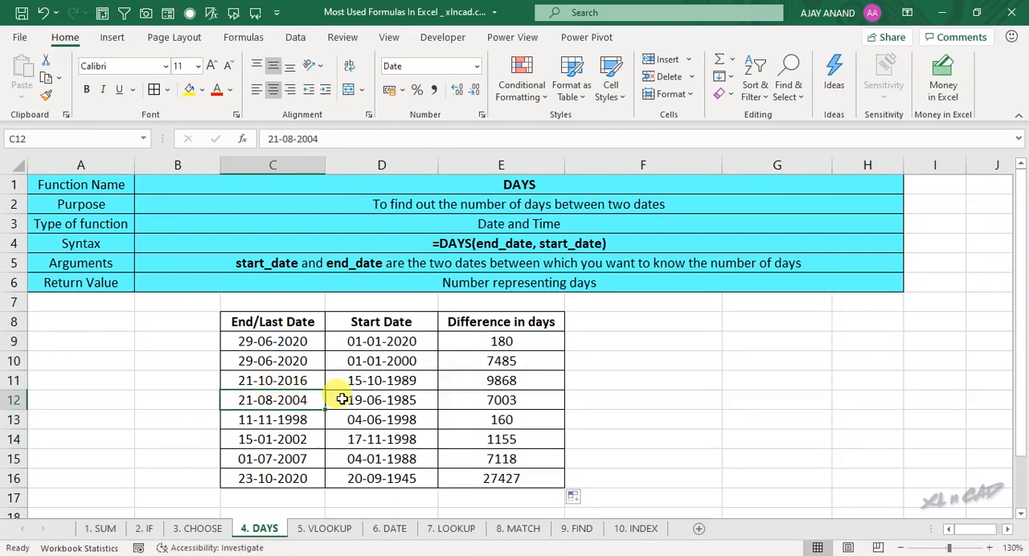
pyautogui.click(336, 397)
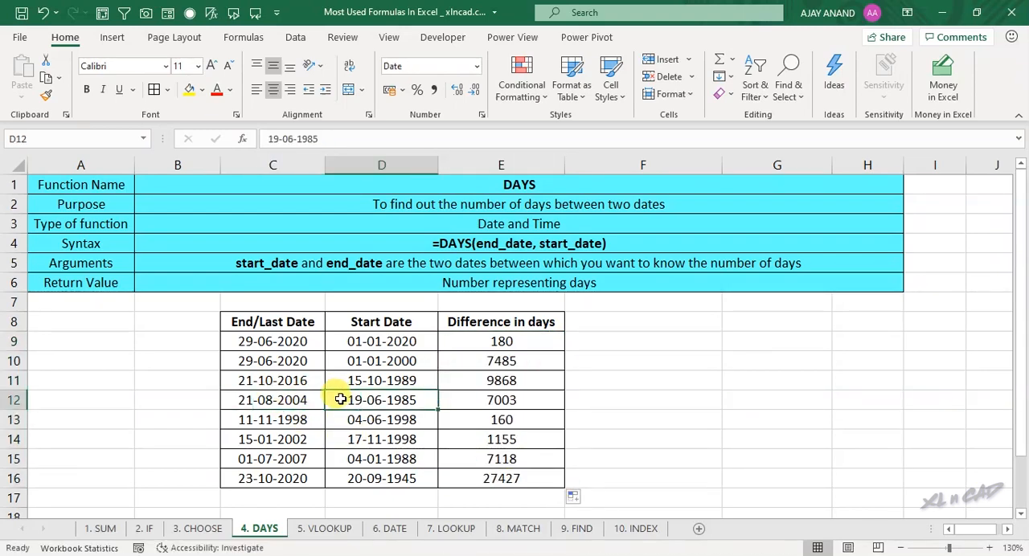
pyautogui.click(500, 379)
pyautogui.click(502, 420)
pyautogui.click(505, 476)
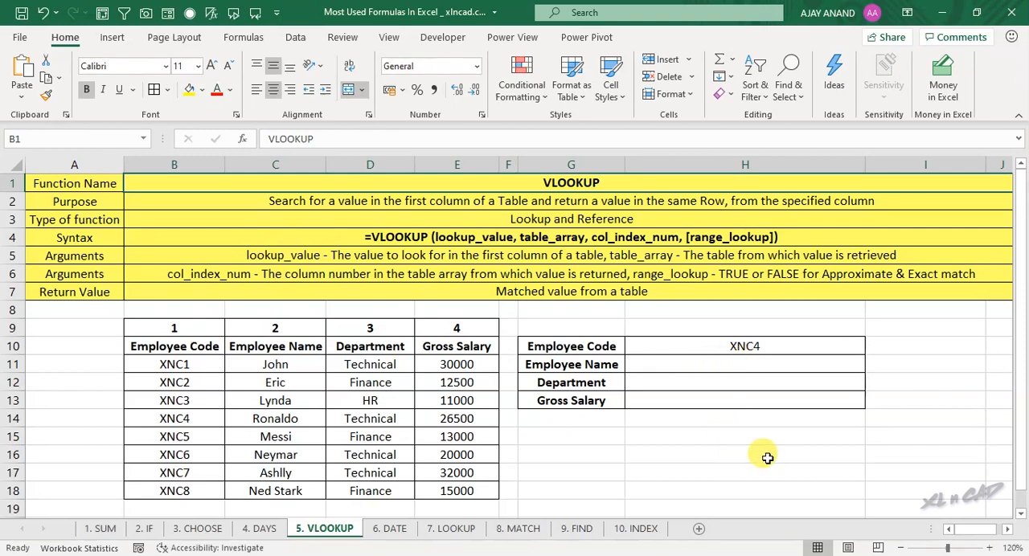
# Step: Enter the formula =VLOOKUP(H10,B11:E18,2,FALSE) in H11 to retrieve the employee name by exact match
pyautogui.click(722, 363)
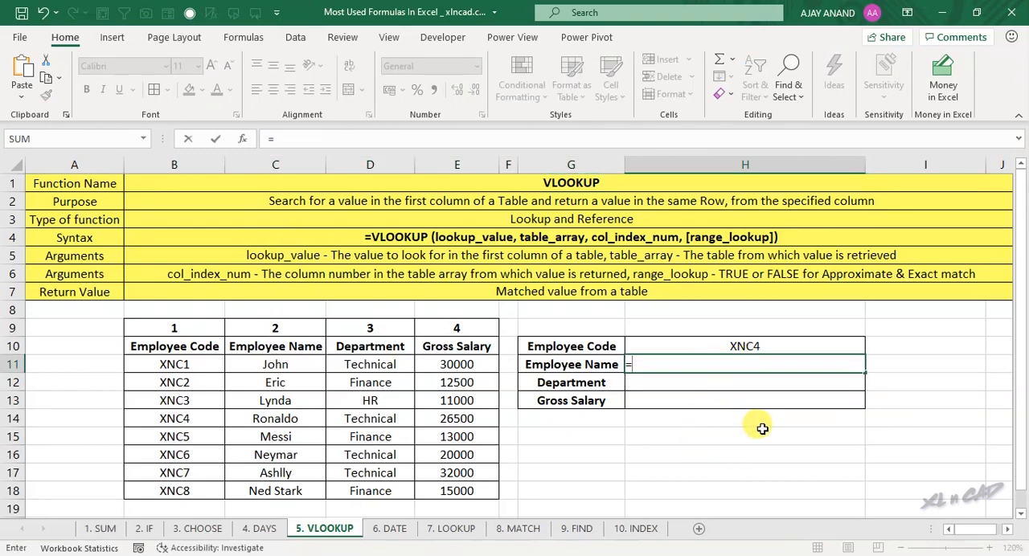
pyautogui.write('VLOOKUP')
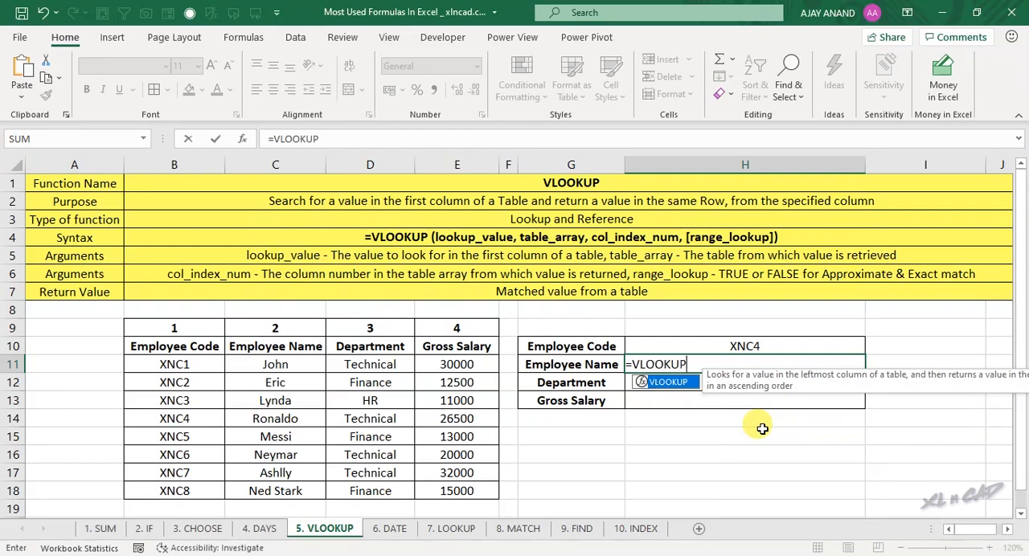
pyautogui.write('(')
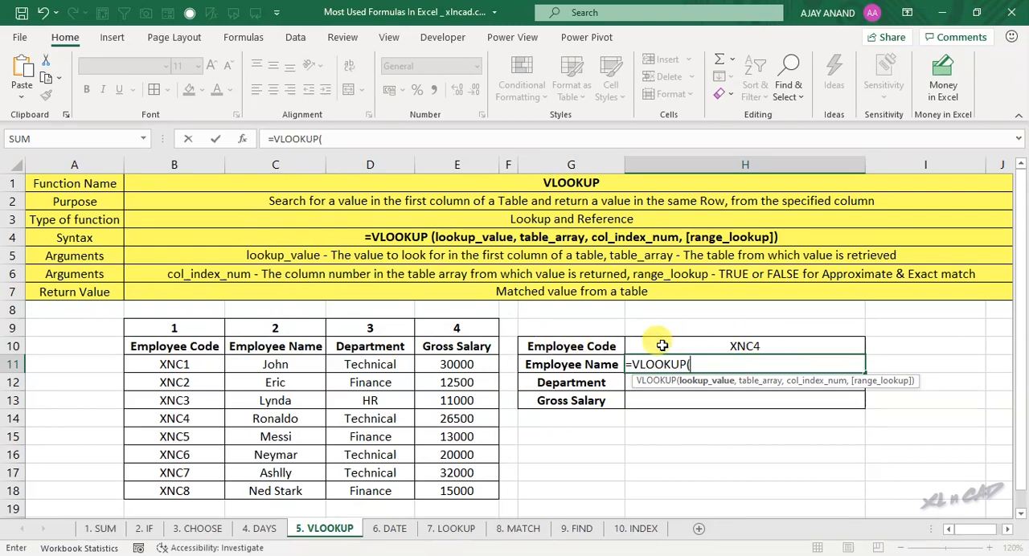
pyautogui.click(791, 347)
pyautogui.write(',')
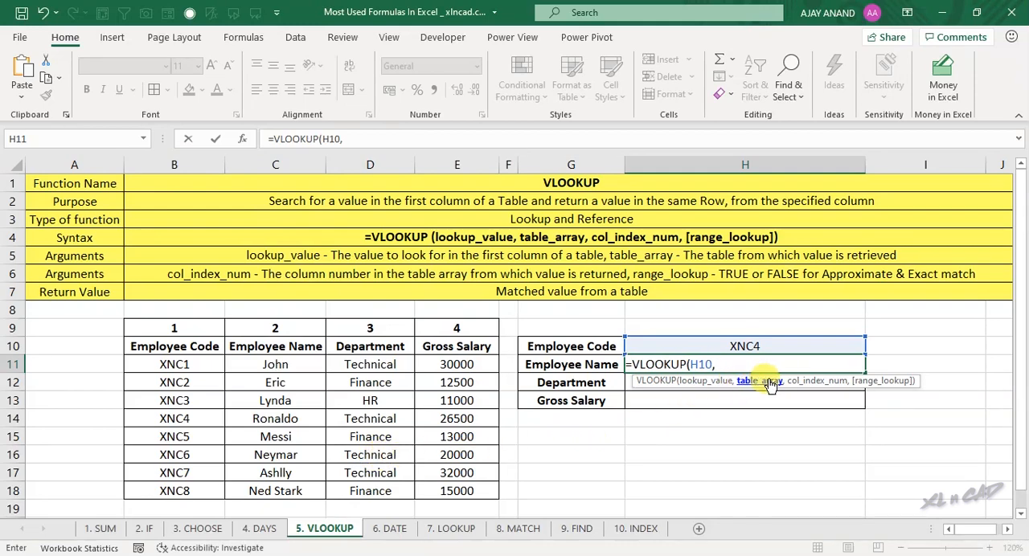
pyautogui.moveTo(193, 365); pyautogui.dragTo(483, 486)
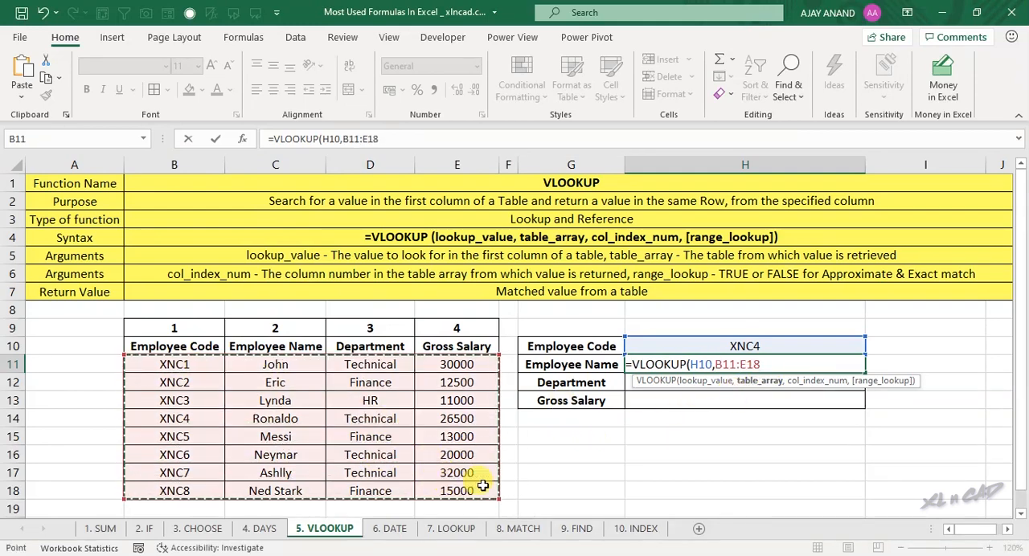
pyautogui.write(',2')
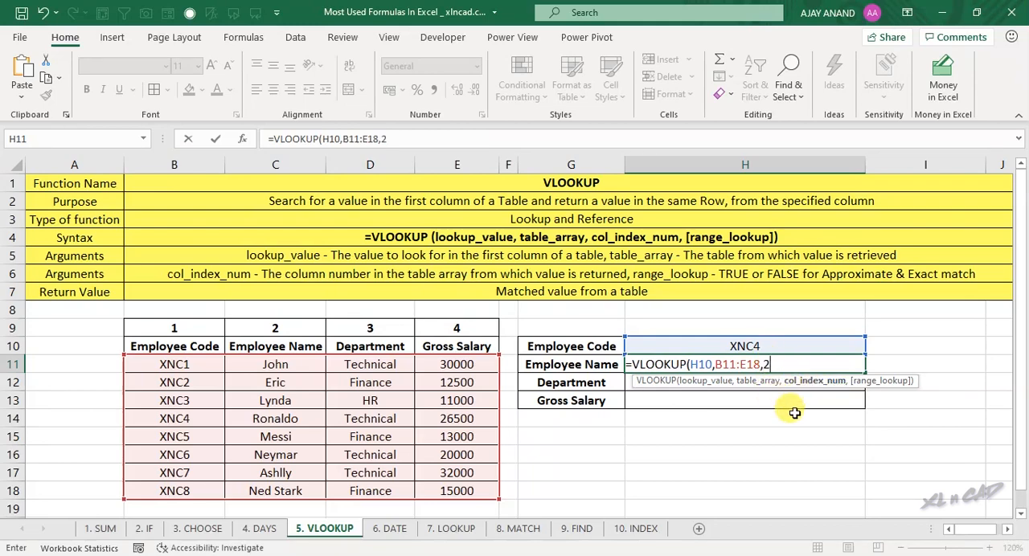
pyautogui.write(',')
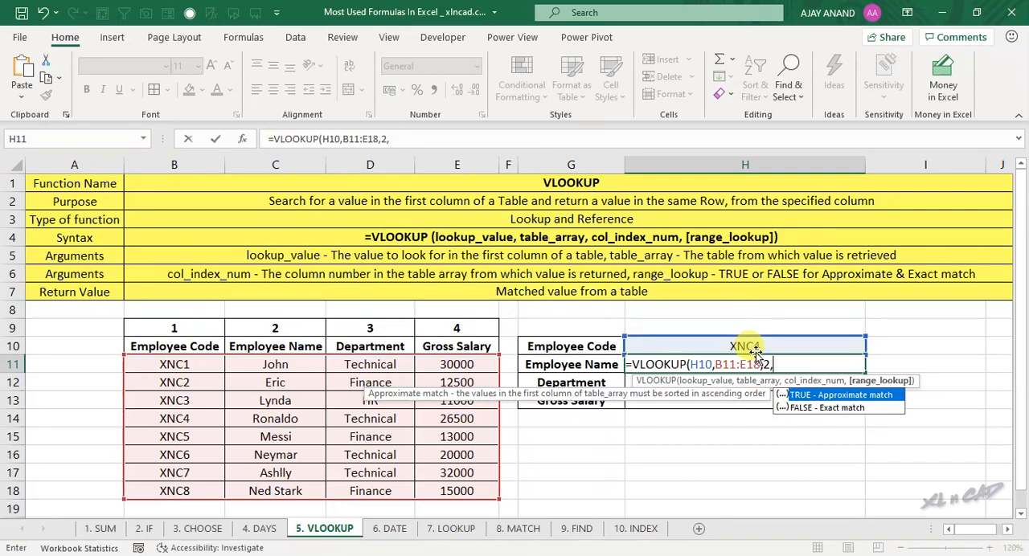
pyautogui.doubleClick(843, 410)
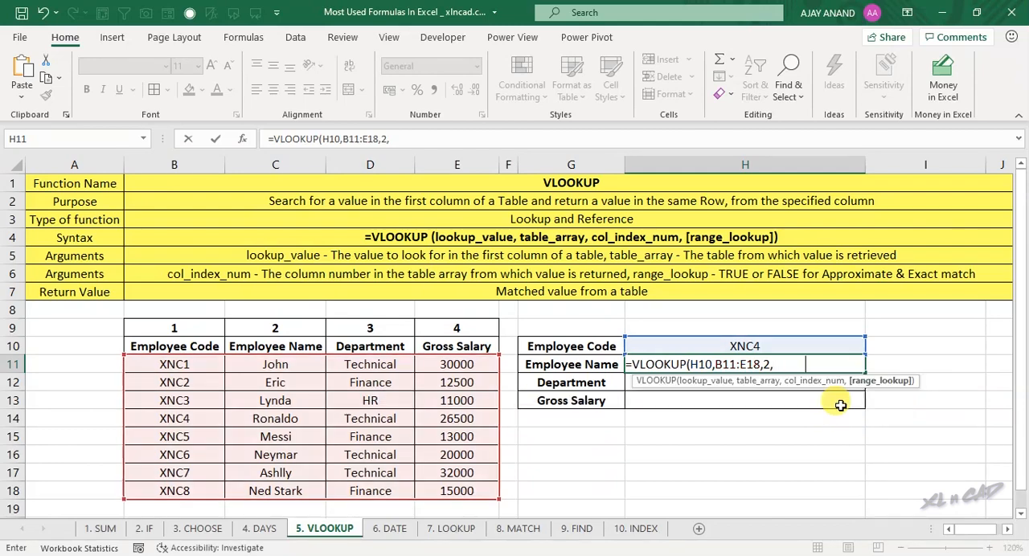
pyautogui.write(')')
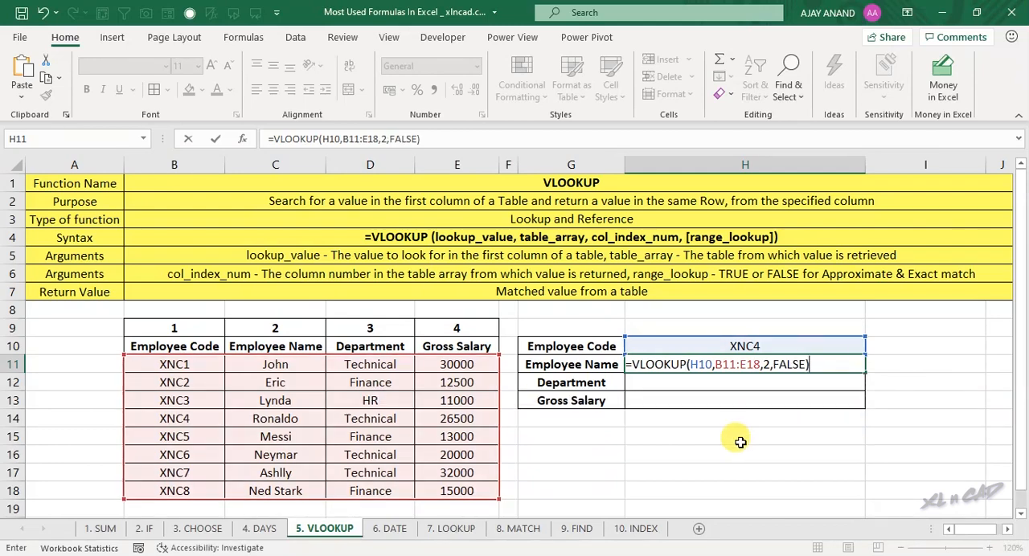
pyautogui.press('Return')
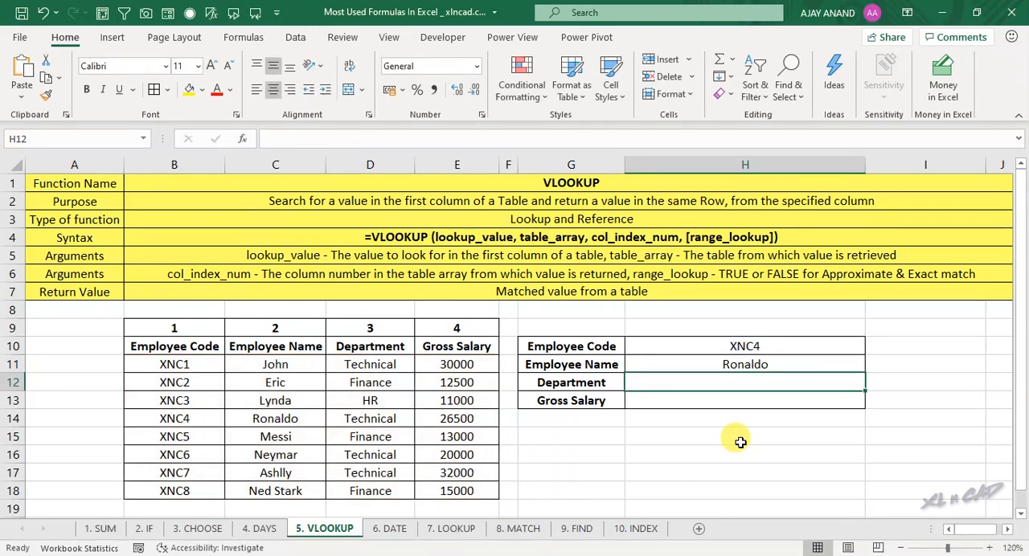
# Step: Compare the H11 lookup result with the XNC4 row of the employee table and review the empty Department and Gross Salary cells
pyautogui.click(764, 363)
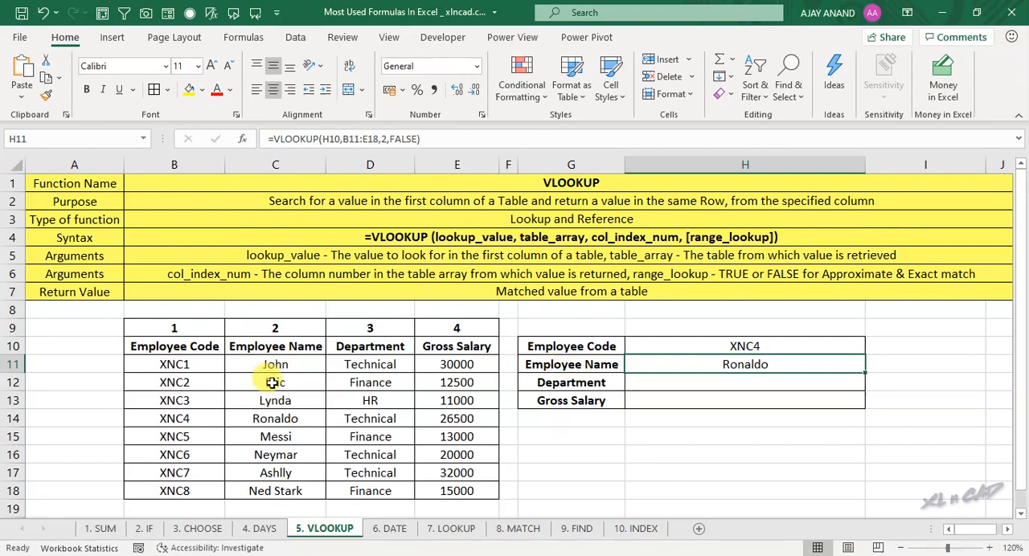
pyautogui.moveTo(186, 419); pyautogui.dragTo(241, 419)
pyautogui.click(241, 418)
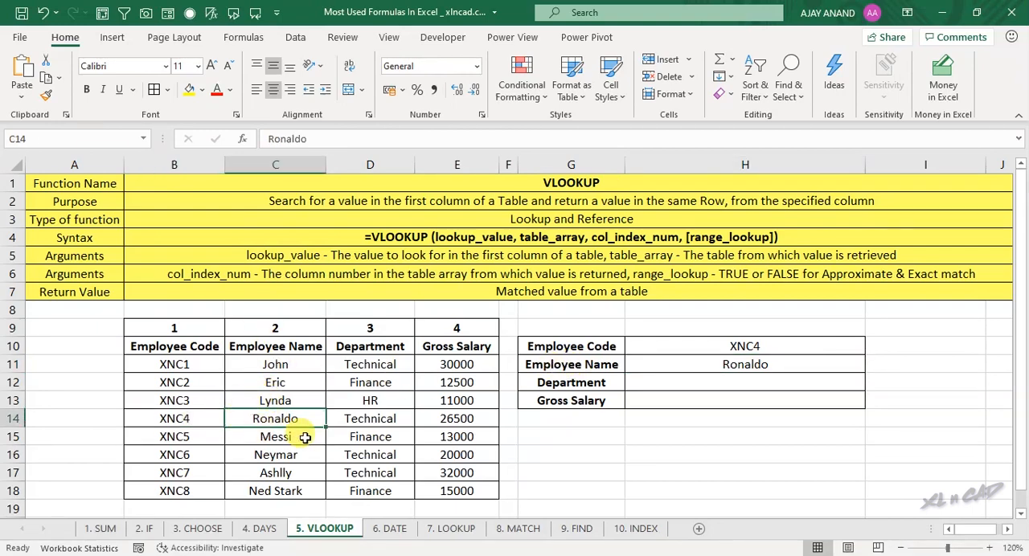
pyautogui.click(173, 419)
pyautogui.click(347, 420)
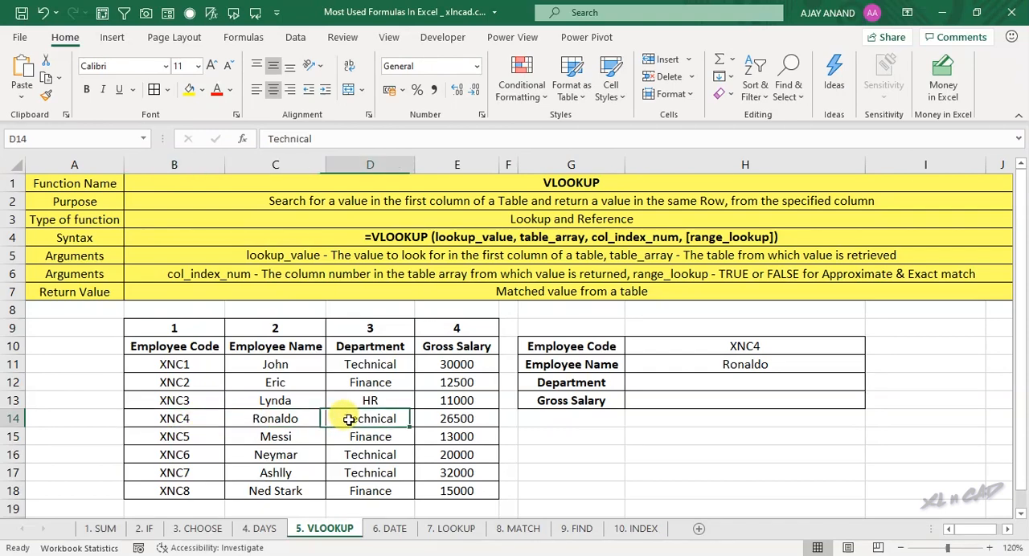
pyautogui.click(432, 419)
pyautogui.click(719, 390)
pyautogui.click(720, 399)
# Step: Copy the VLOOKUP expression from H11 without its equals sign and leave the cell unchanged
pyautogui.click(724, 367)
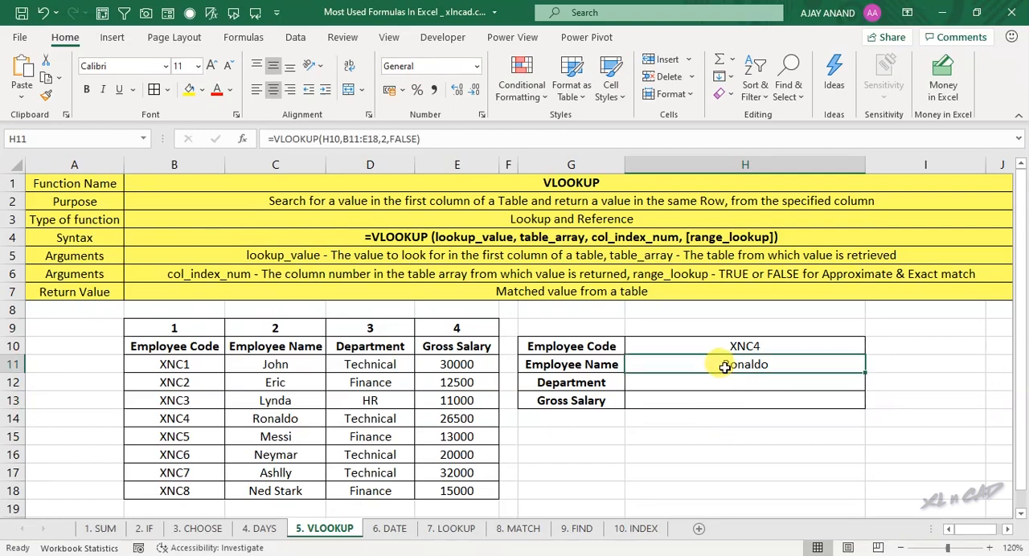
pyautogui.moveTo(450, 141); pyautogui.dragTo(270, 138)
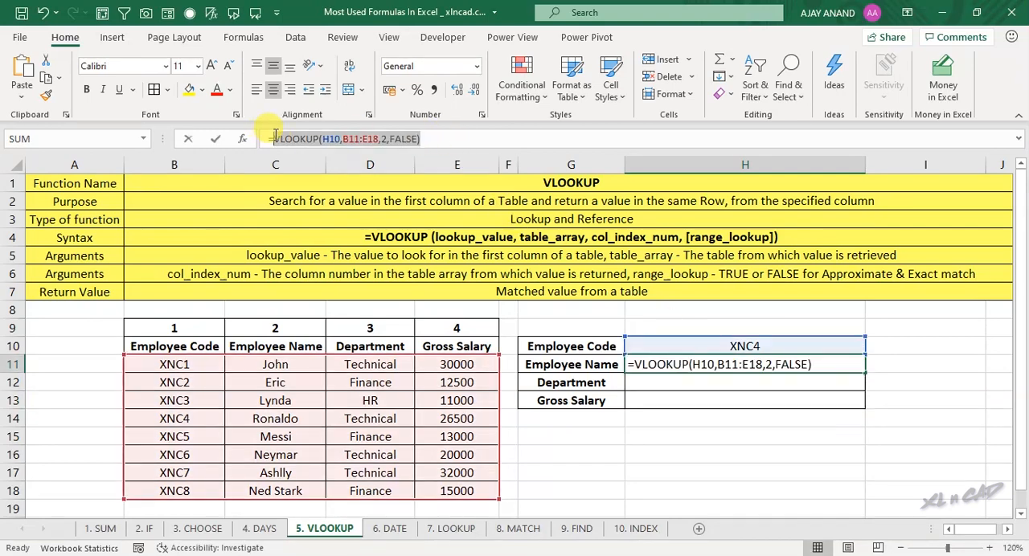
pyautogui.rightClick(274, 136)
pyautogui.click(332, 176)
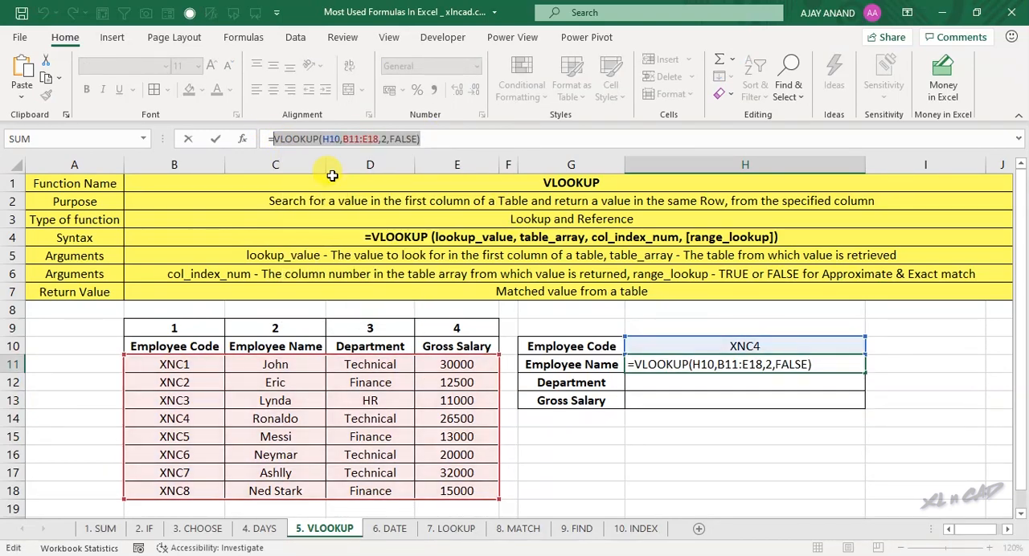
pyautogui.press('Escape')
# Step: Enter =VLOOKUP(H10,B11:E18,3,FALSE) in H12 by reusing the copied expression with column index 3, and check it against D14
pyautogui.click(715, 383)
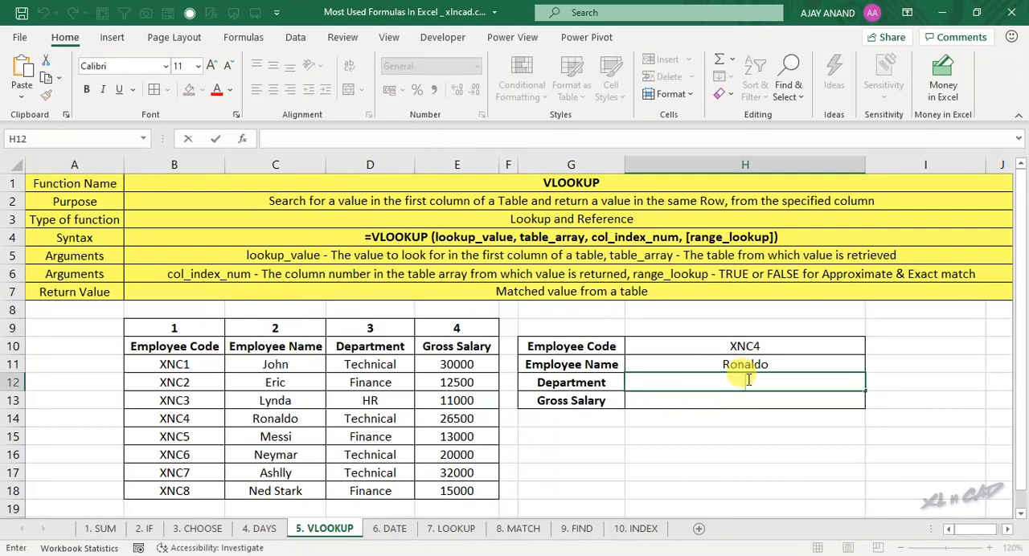
pyautogui.write('=')
pyautogui.rightClick(749, 382)
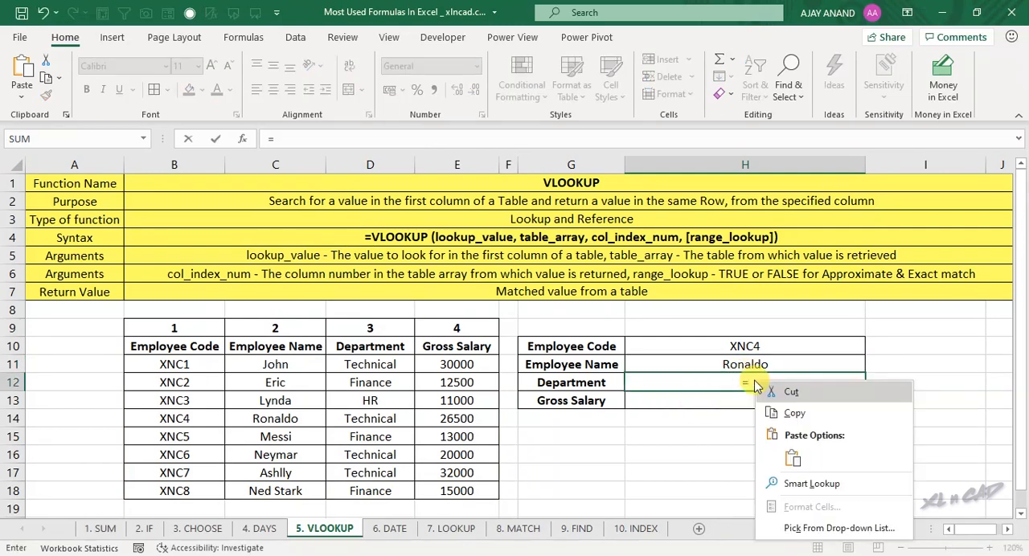
pyautogui.click(792, 457)
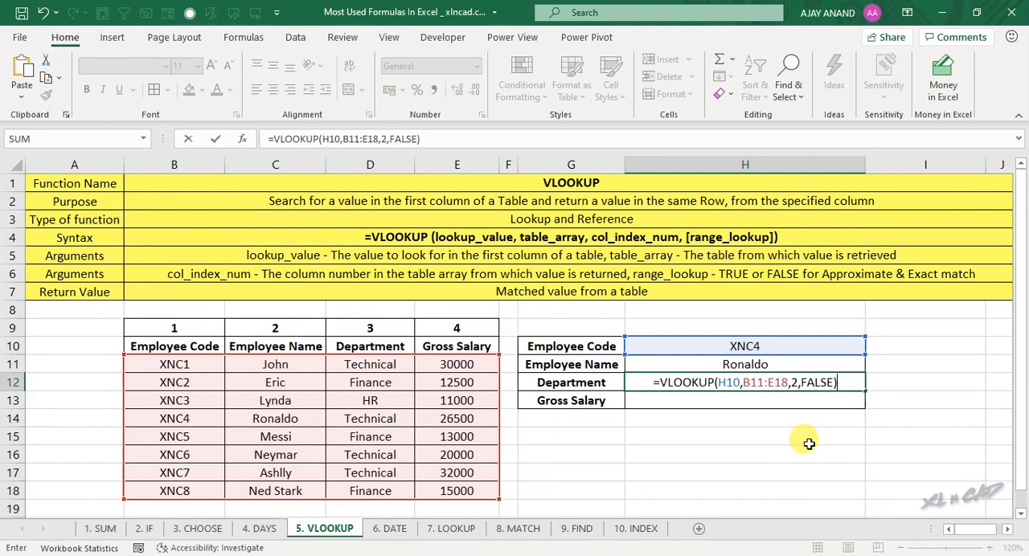
pyautogui.click(792, 383)
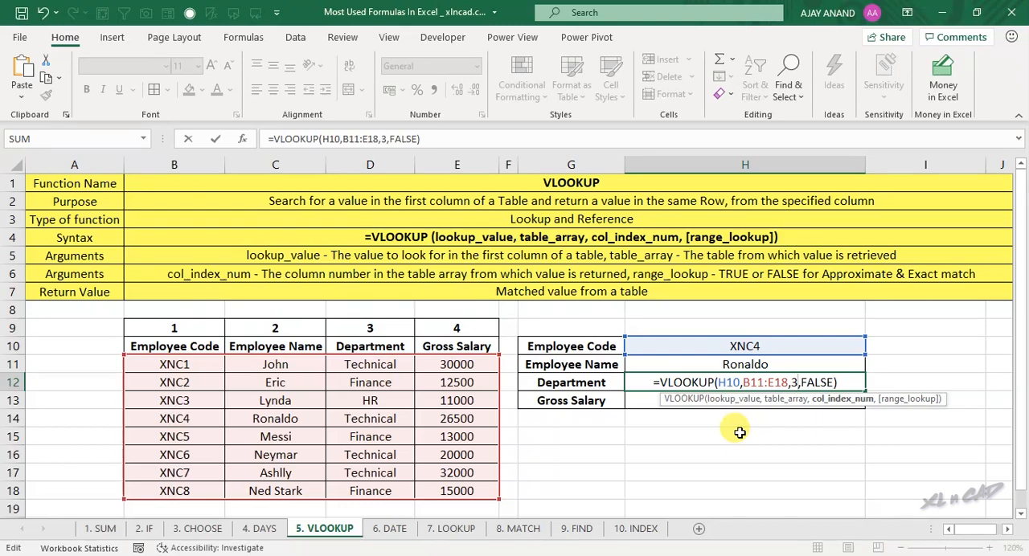
pyautogui.press('Return')
pyautogui.click(755, 383)
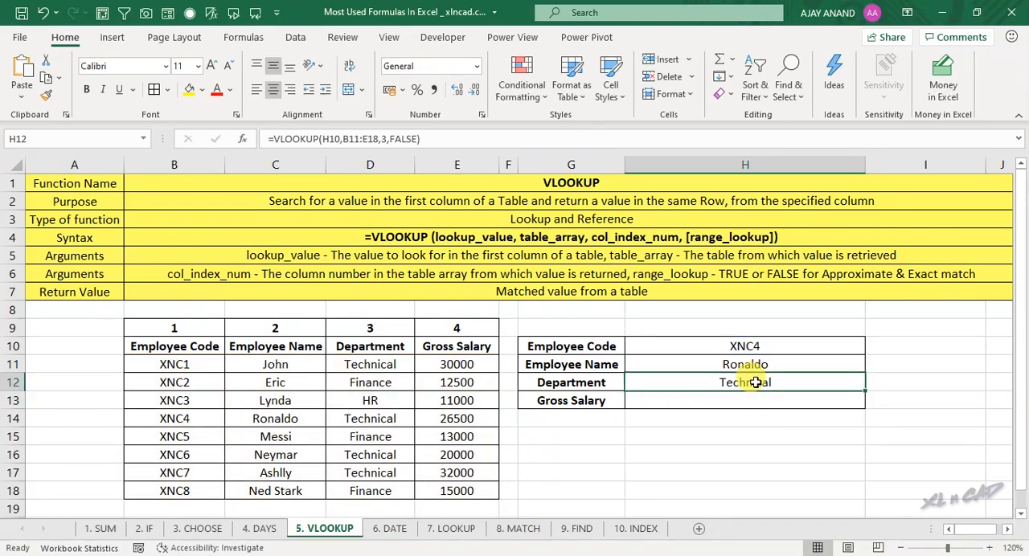
pyautogui.click(358, 419)
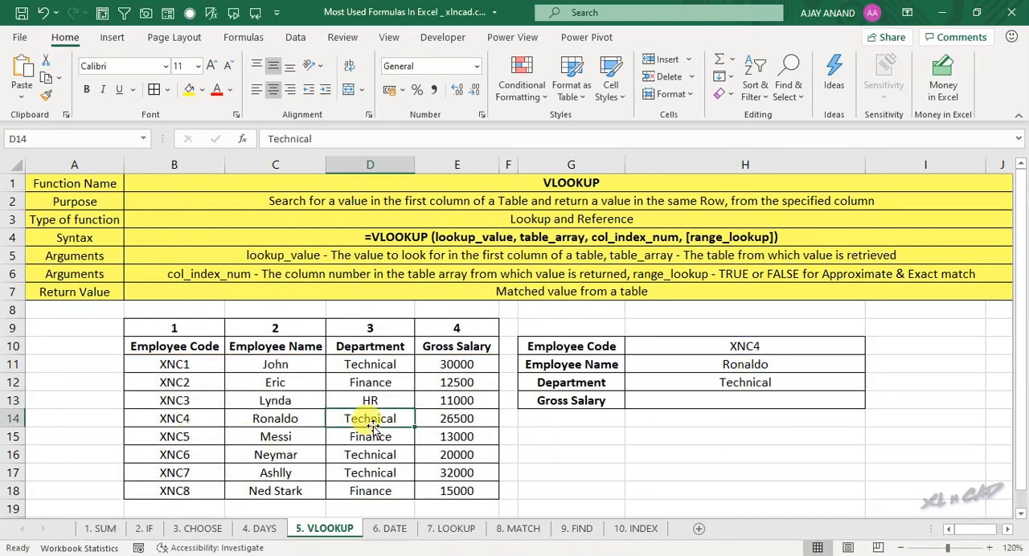
# Step: Enter =VLOOKUP(H10,B11:E18,4,FALSE) in H13 from the copied expression with column index 4, and compare it with table row 14
pyautogui.doubleClick(738, 400)
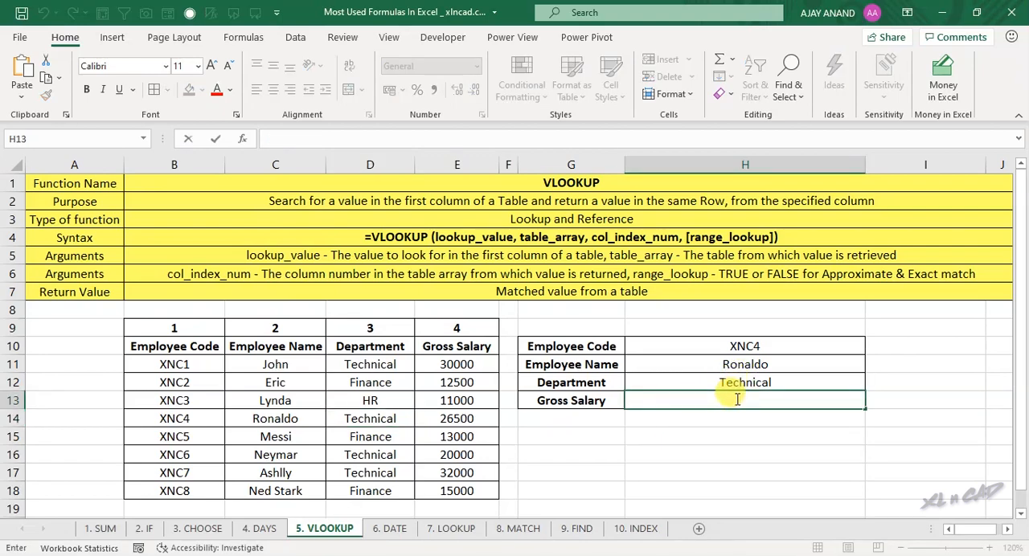
pyautogui.write('=')
pyautogui.rightClick(737, 400)
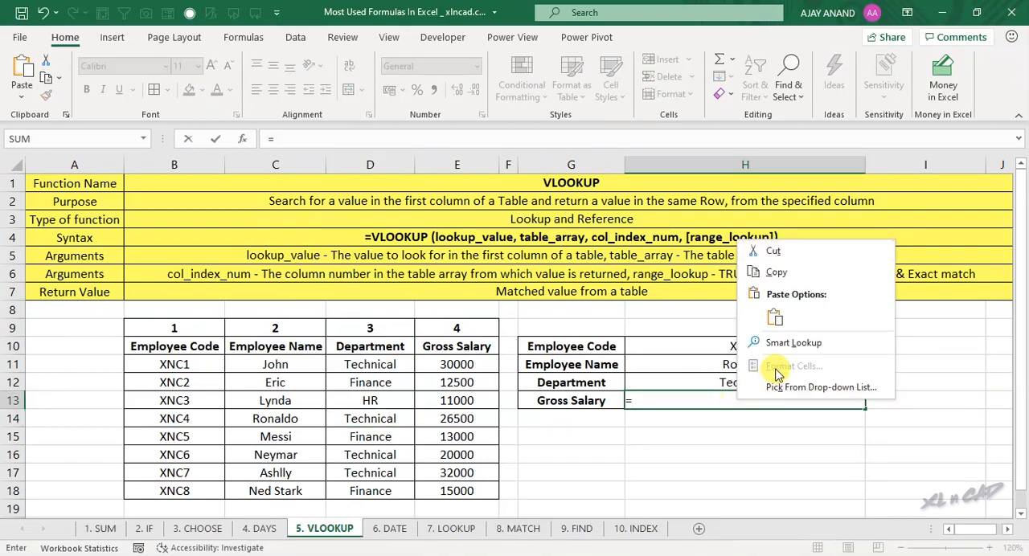
pyautogui.click(776, 318)
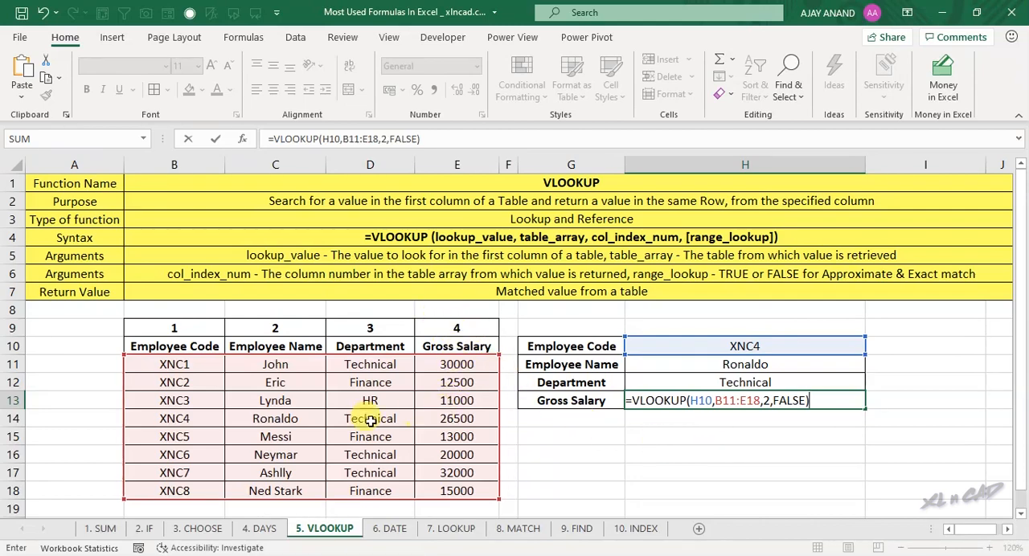
pyautogui.click(766, 400)
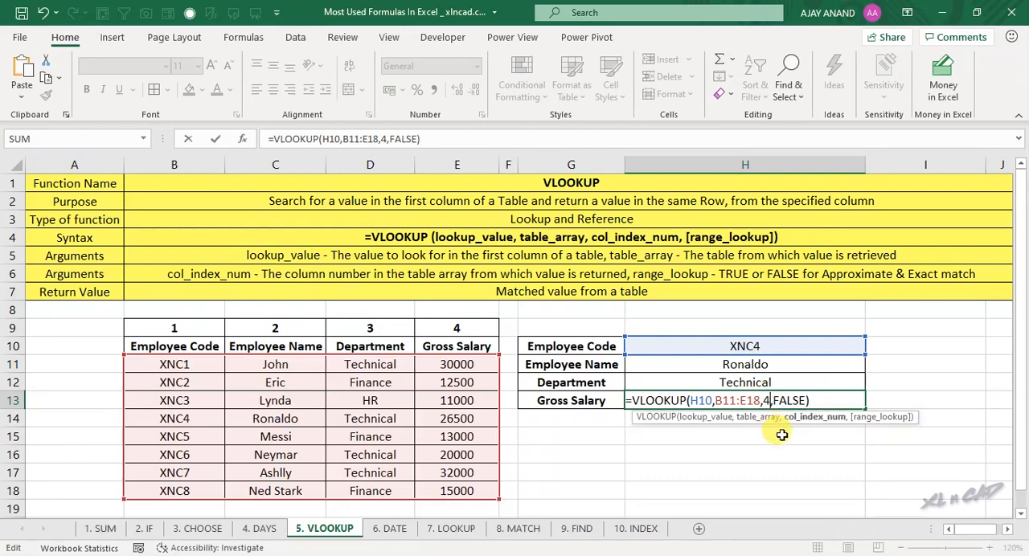
pyautogui.write('4')
pyautogui.press('Return')
pyautogui.click(688, 397)
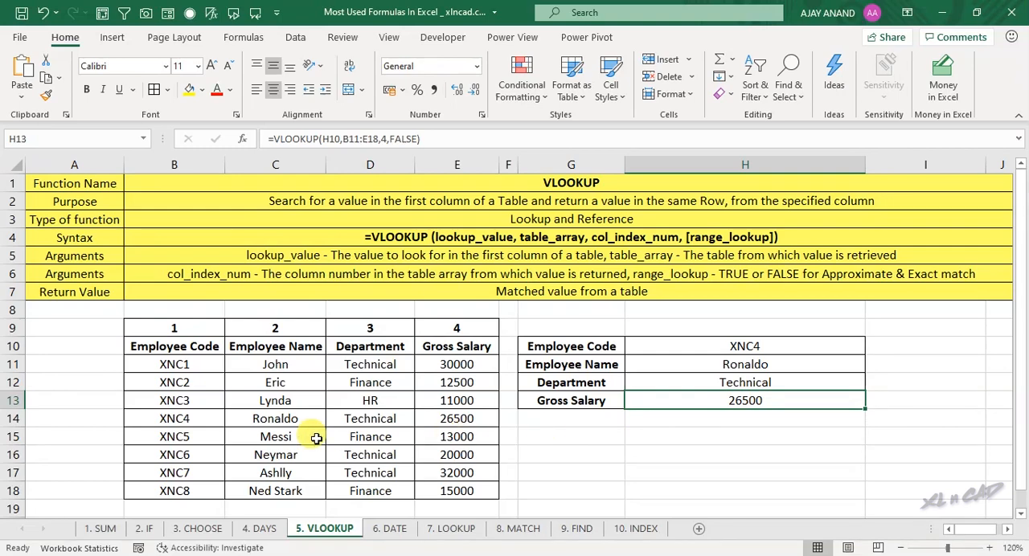
pyautogui.moveTo(172, 418); pyautogui.dragTo(483, 417)
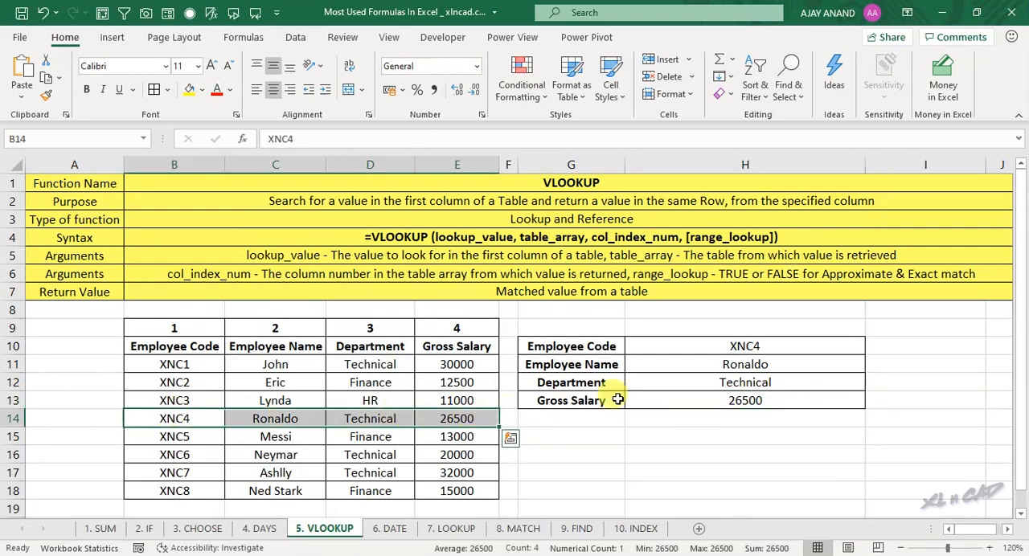
pyautogui.click(724, 398)
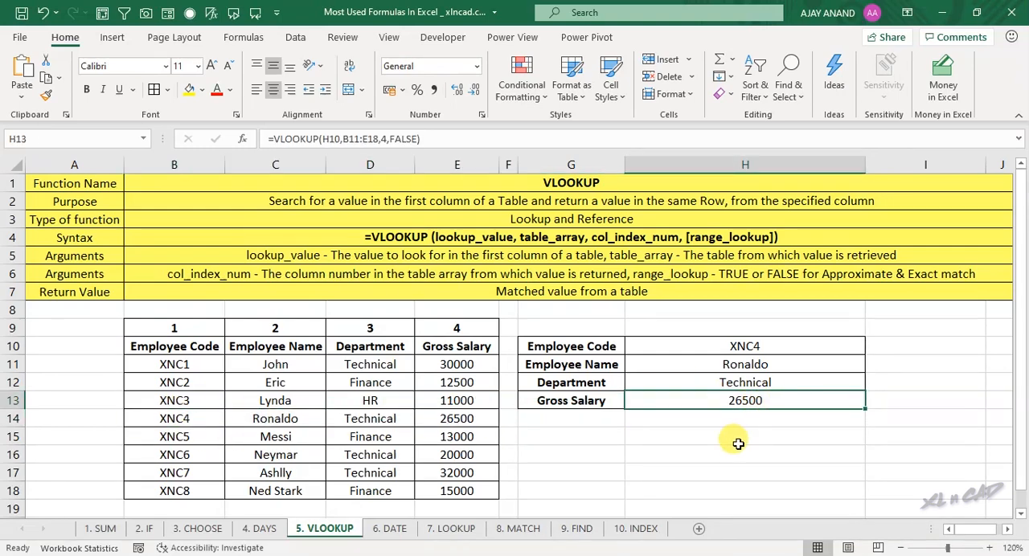
# Step: Set the employee code in H10 to XNC8 and compare the retrieved details with table row 18
pyautogui.doubleClick(782, 346)
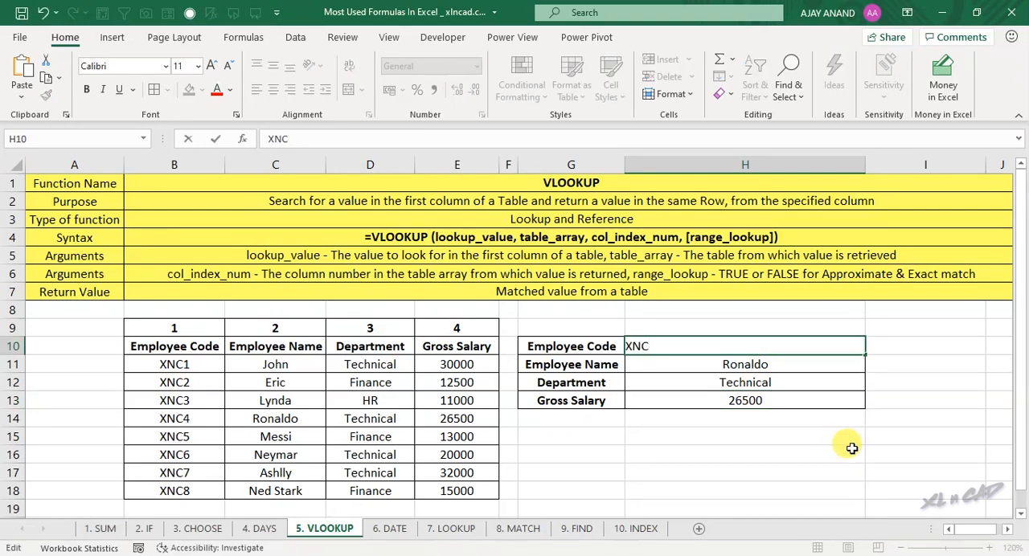
pyautogui.press('Return')
pyautogui.moveTo(771, 346); pyautogui.dragTo(768, 400)
pyautogui.keyDown('ctrl'); pyautogui.moveTo(177, 491); pyautogui.dragTo(422, 491); pyautogui.keyUp('ctrl')
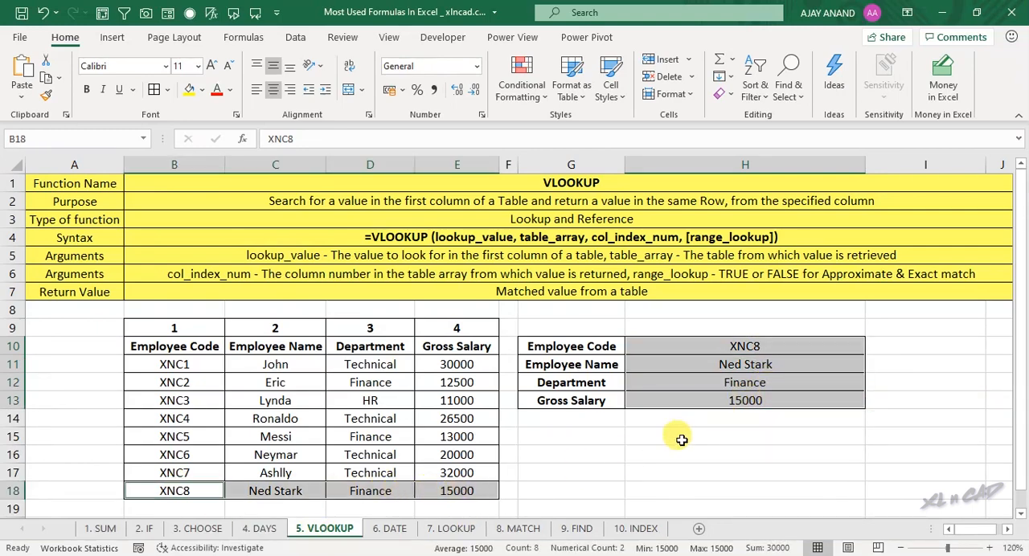
# Step: Set the employee code in H10 to XNC1 and compare the retrieved details with table row 11
pyautogui.doubleClick(784, 345)
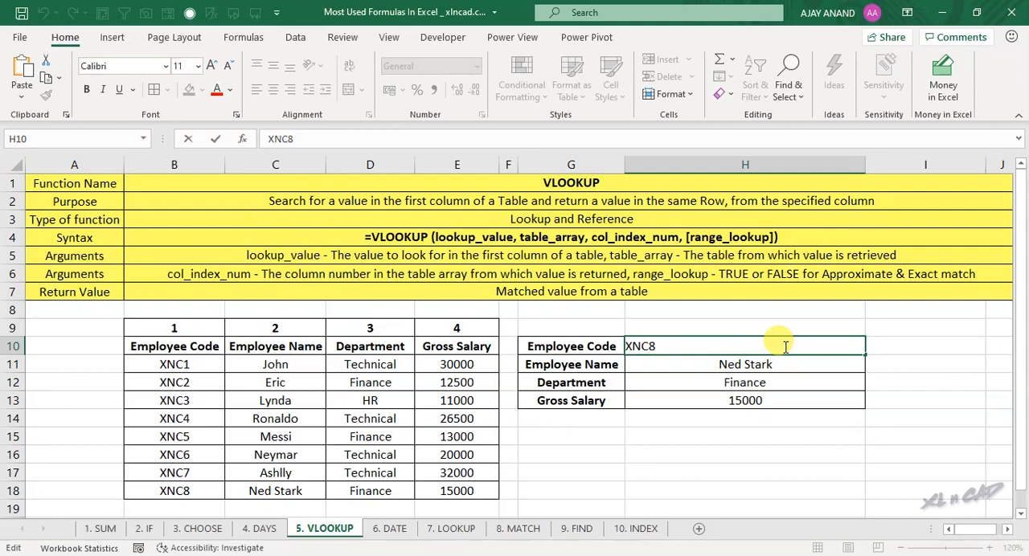
pyautogui.write('1')
pyautogui.press('Return')
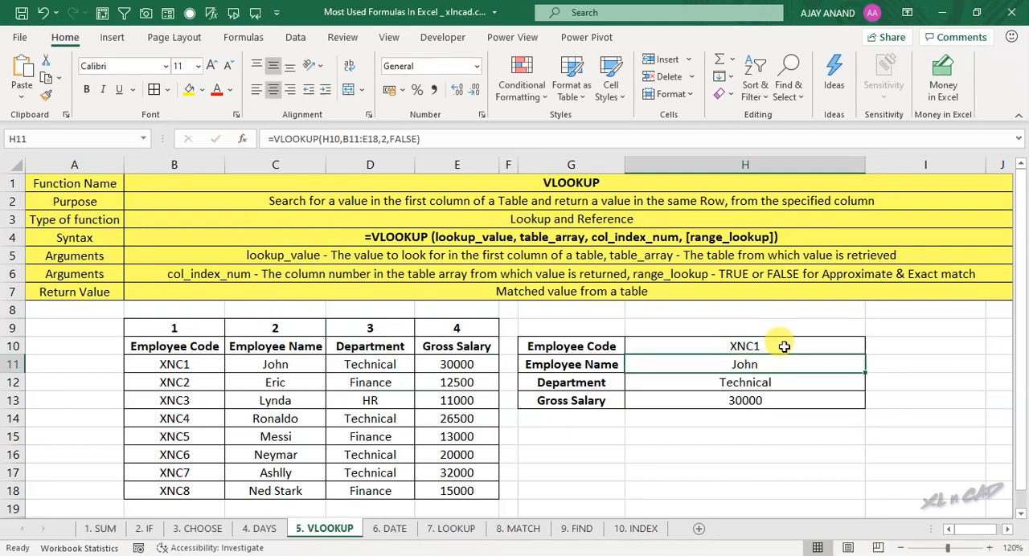
pyautogui.moveTo(160, 366); pyautogui.dragTo(438, 368)
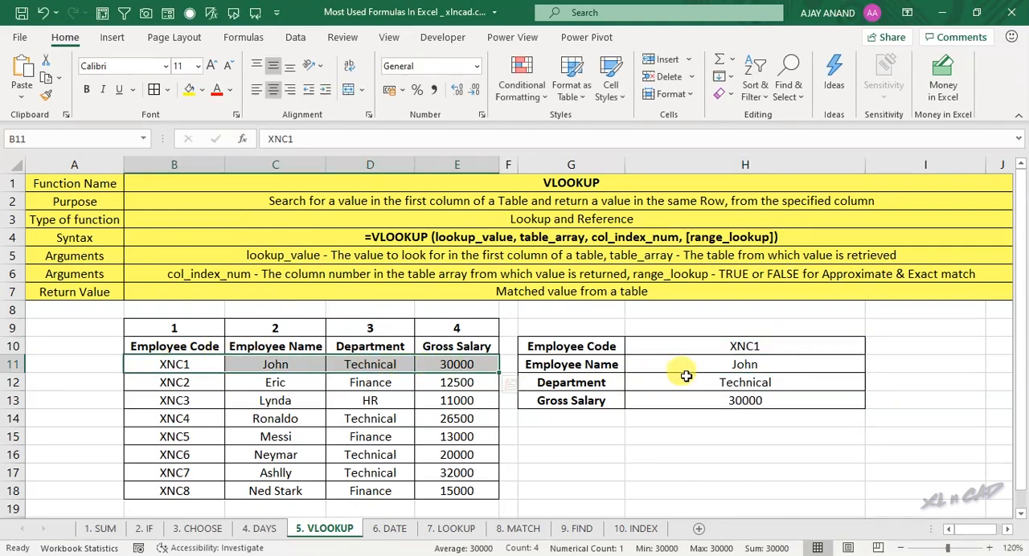
pyautogui.moveTo(699, 346); pyautogui.dragTo(740, 401)
pyautogui.click(744, 400)
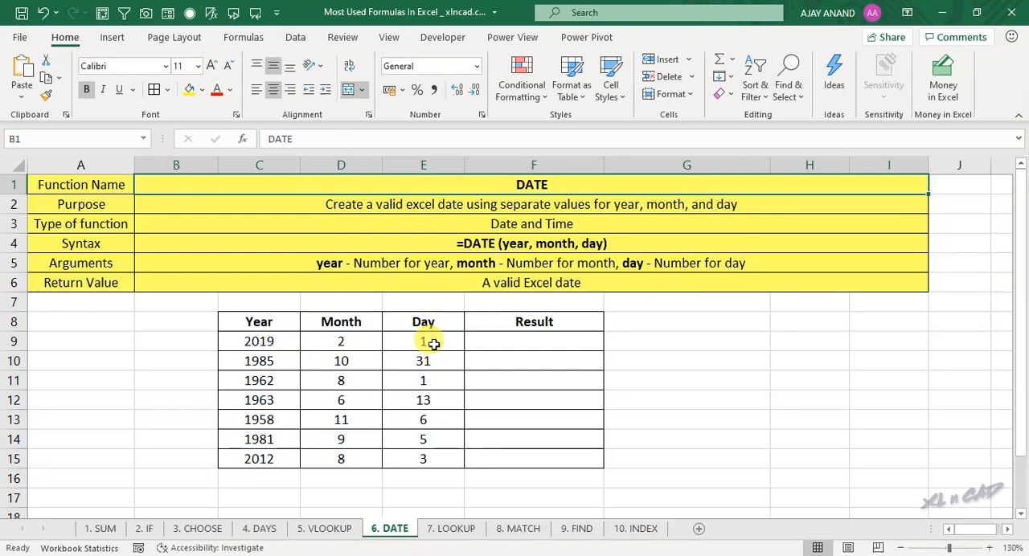
# Step: Enter =DATE(C9,D9,E9) in F9 to combine the year, month and day of the first row into a date
pyautogui.click(540, 340)
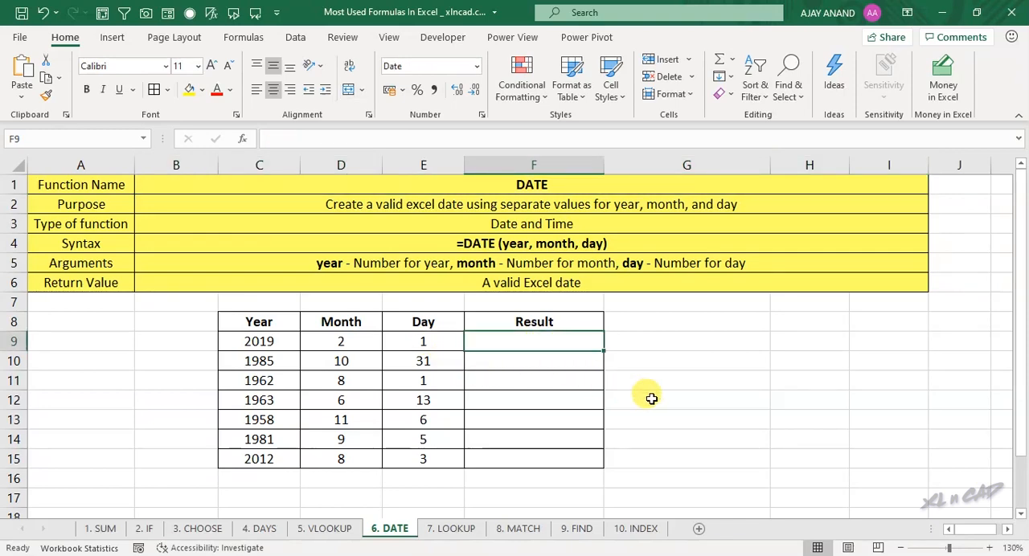
pyautogui.write('=DA')
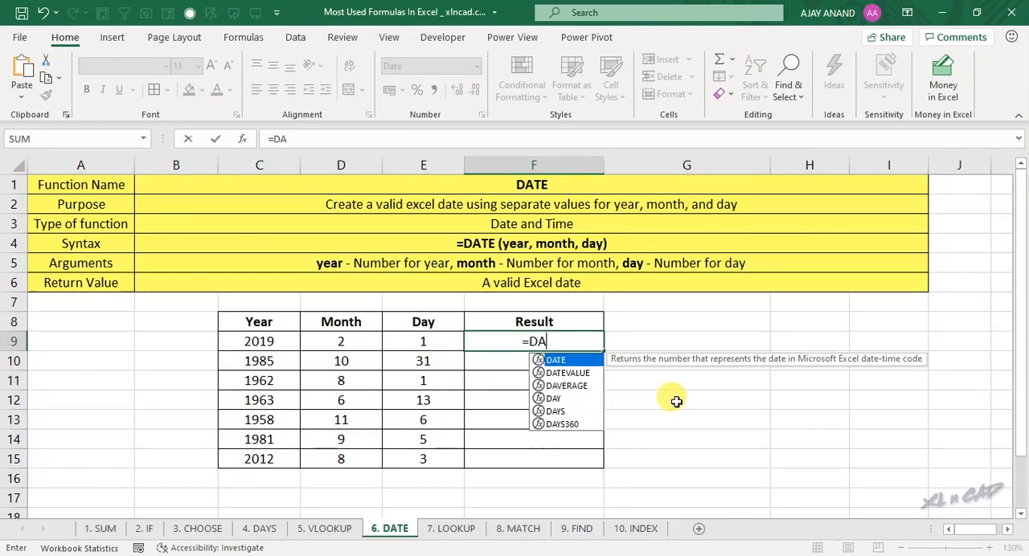
pyautogui.write('TE(')
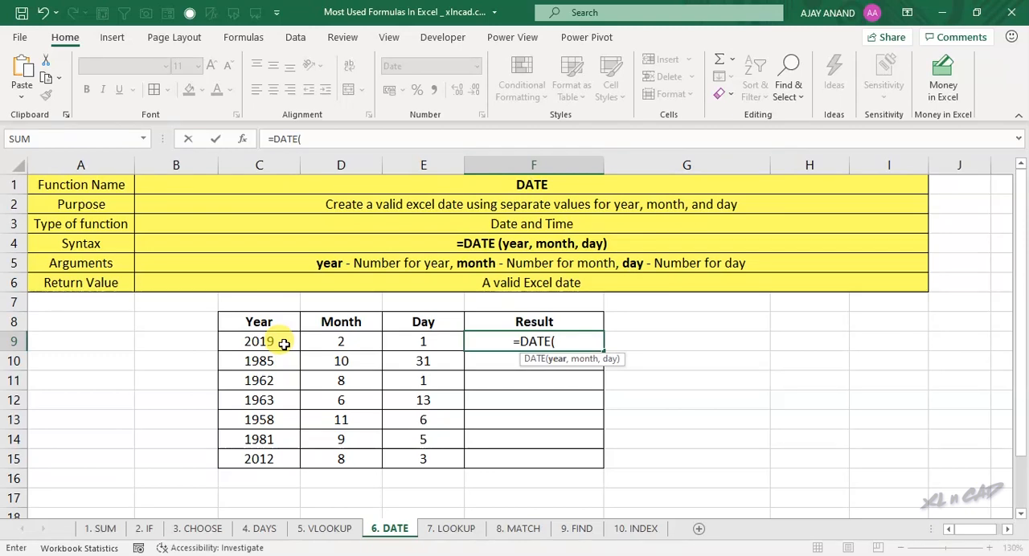
pyautogui.click(259, 341)
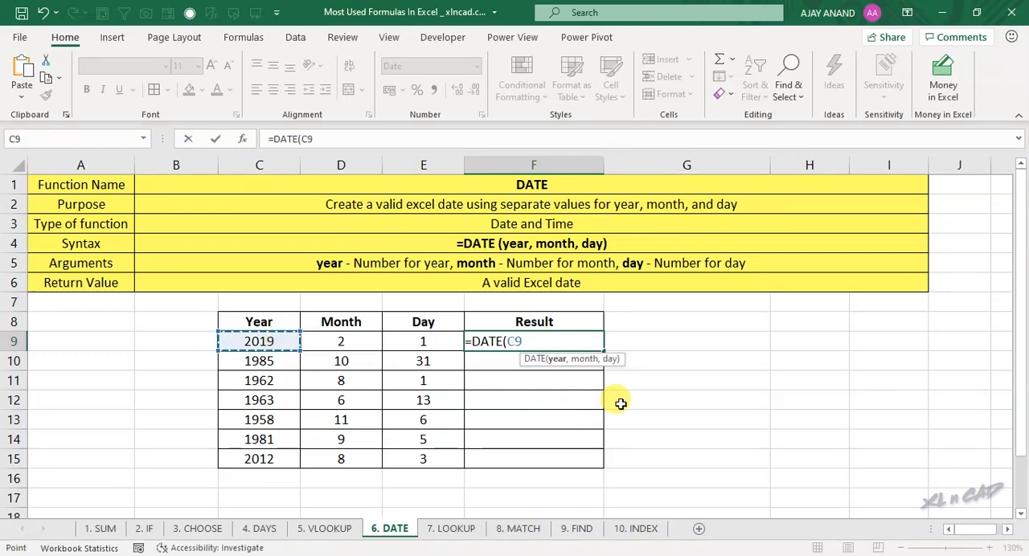
pyautogui.write(',')
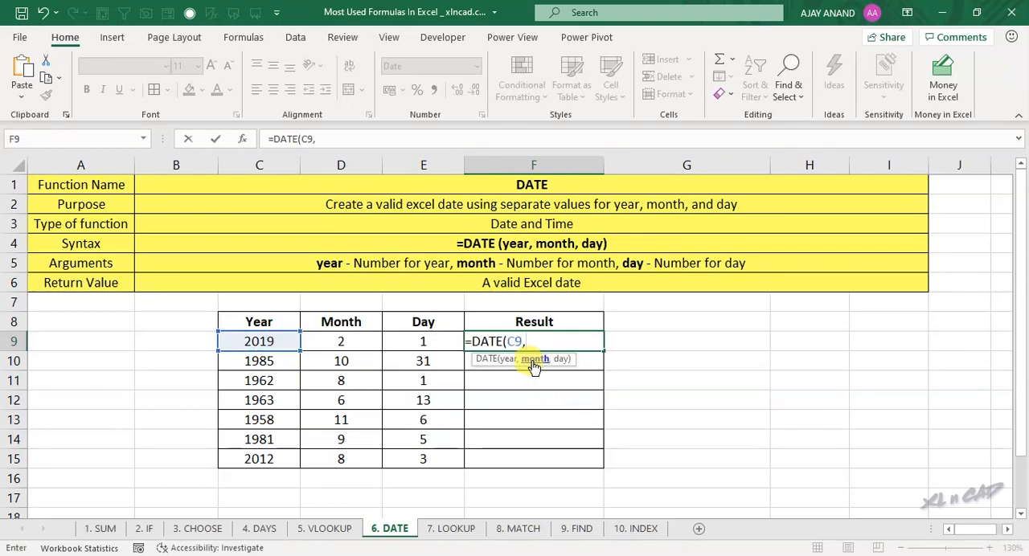
pyautogui.click(364, 341)
pyautogui.write(',')
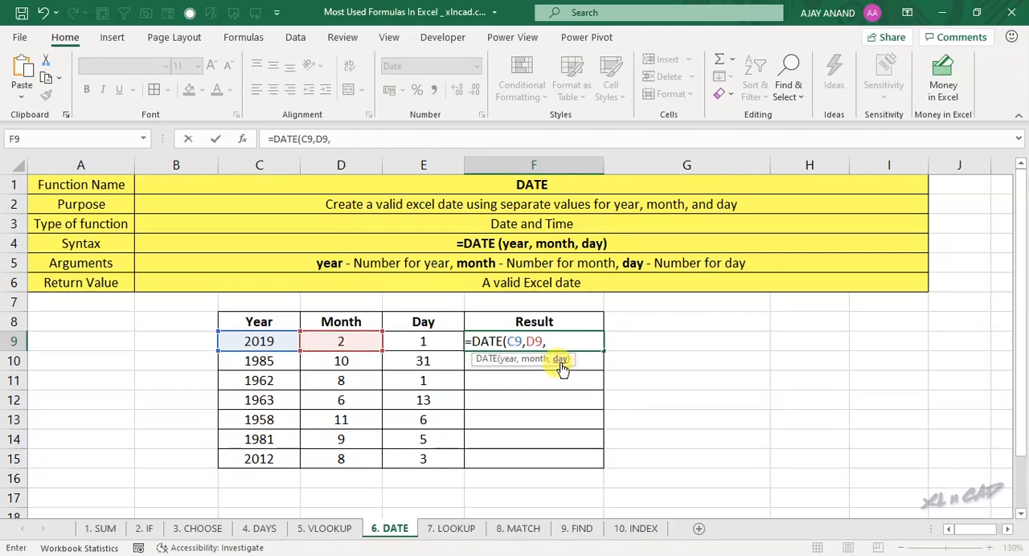
pyautogui.click(437, 341)
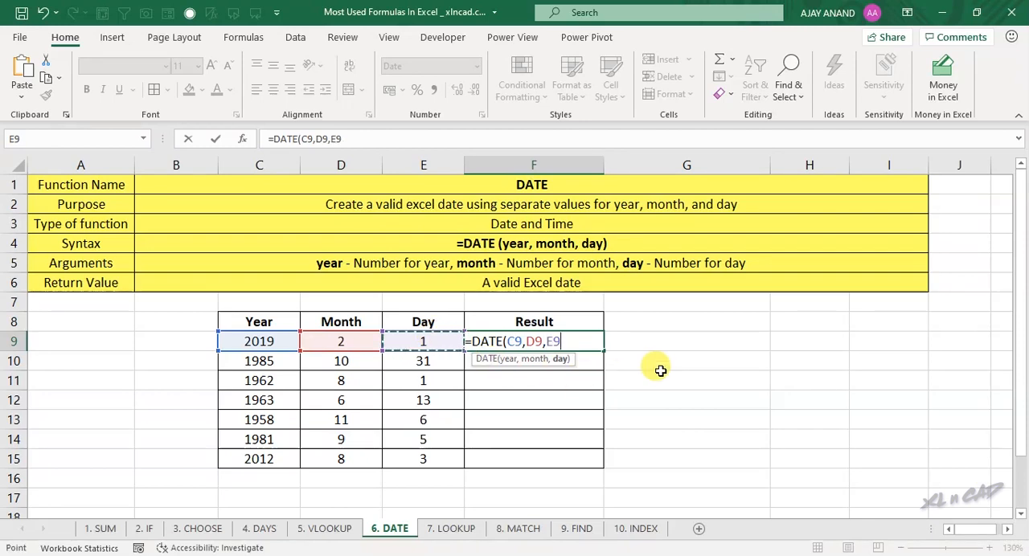
pyautogui.write(')')
pyautogui.press('Return')
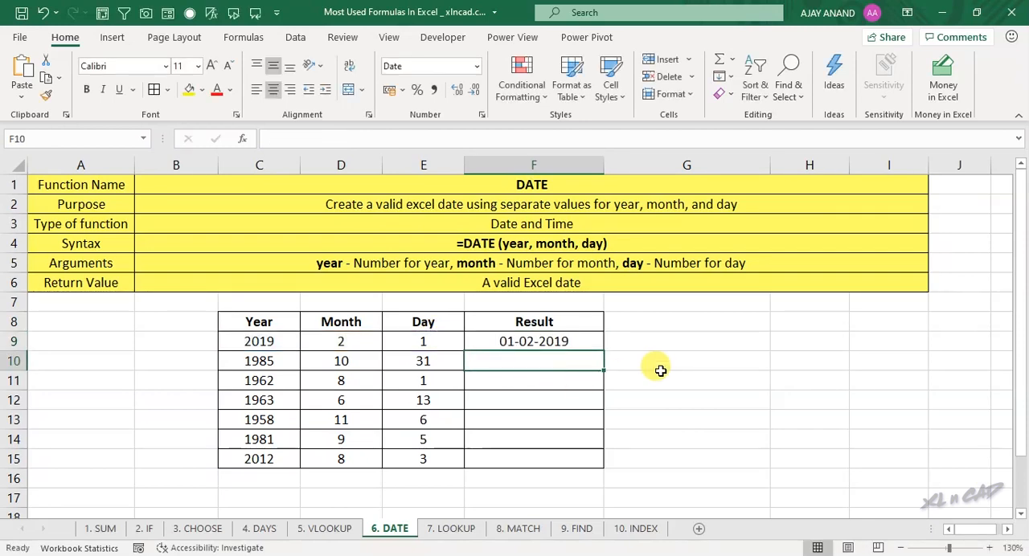
# Step: Format the date in F9 as Long Date and fill its formula down through F15
pyautogui.moveTo(259, 340); pyautogui.dragTo(397, 345)
pyautogui.click(503, 341)
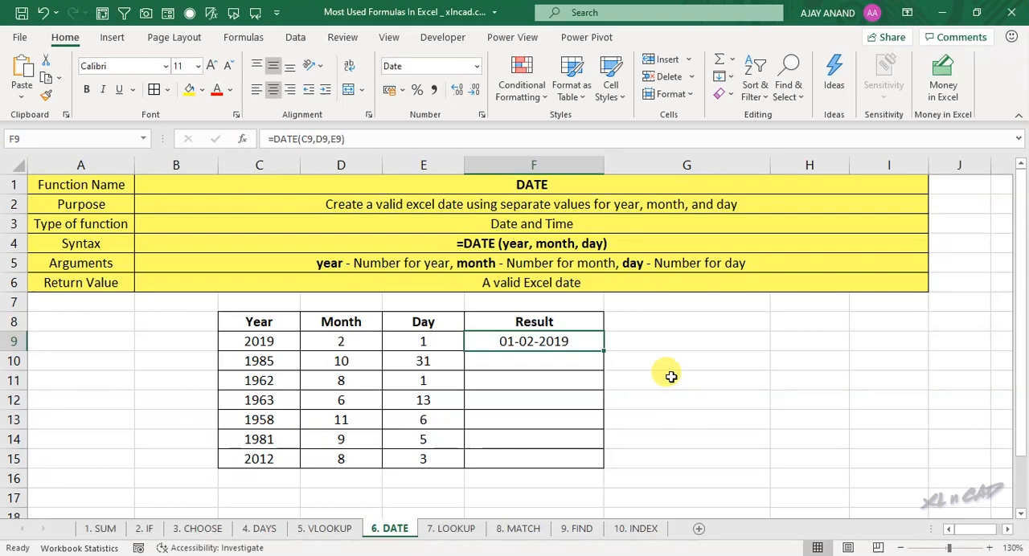
pyautogui.click(477, 68)
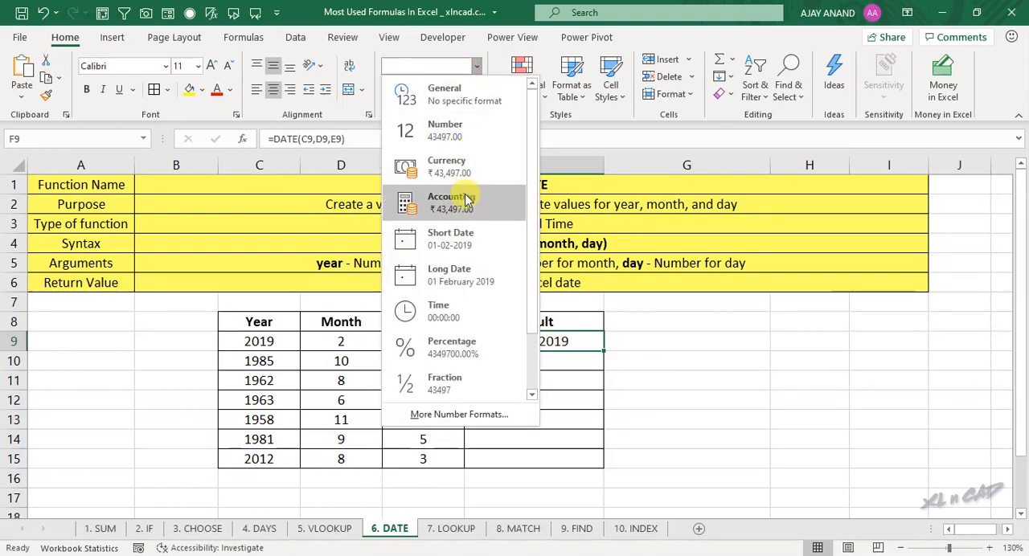
pyautogui.click(453, 257)
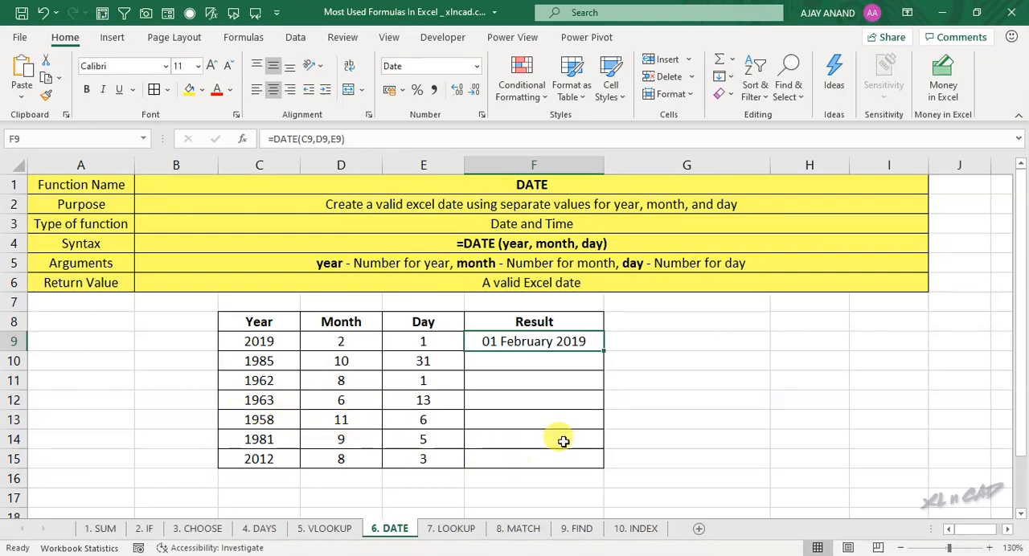
pyautogui.moveTo(604, 351); pyautogui.dragTo(604, 470)
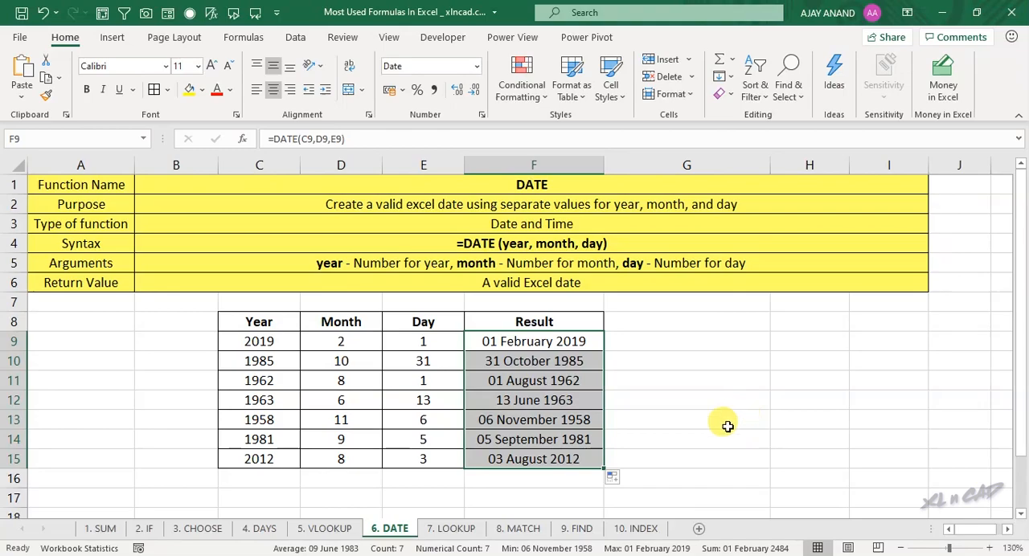
pyautogui.click(544, 459)
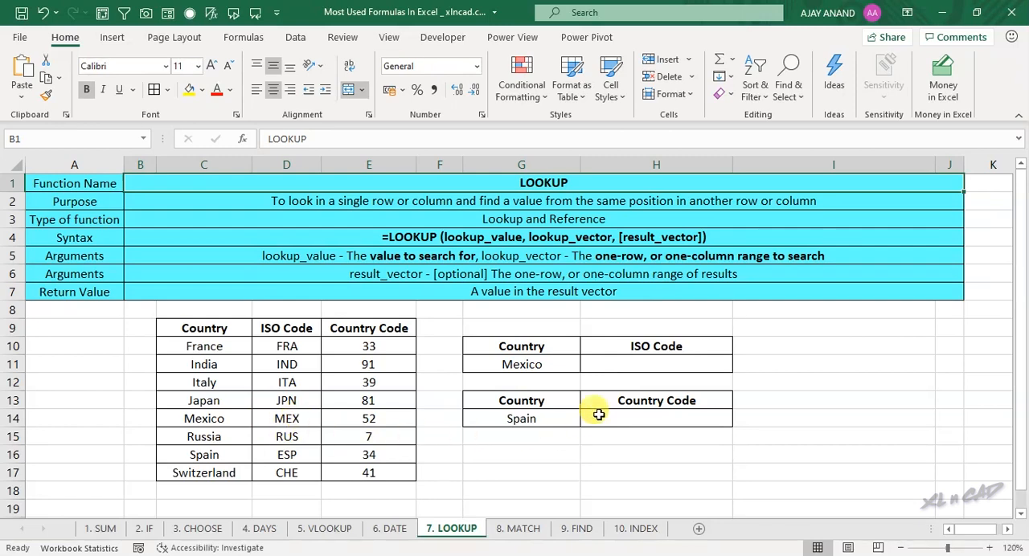
# Step: Enter =LOOKUP(G11,C10:D17) in H11 of the LOOKUP sheet and compare the ISO code with D14
pyautogui.click(639, 364)
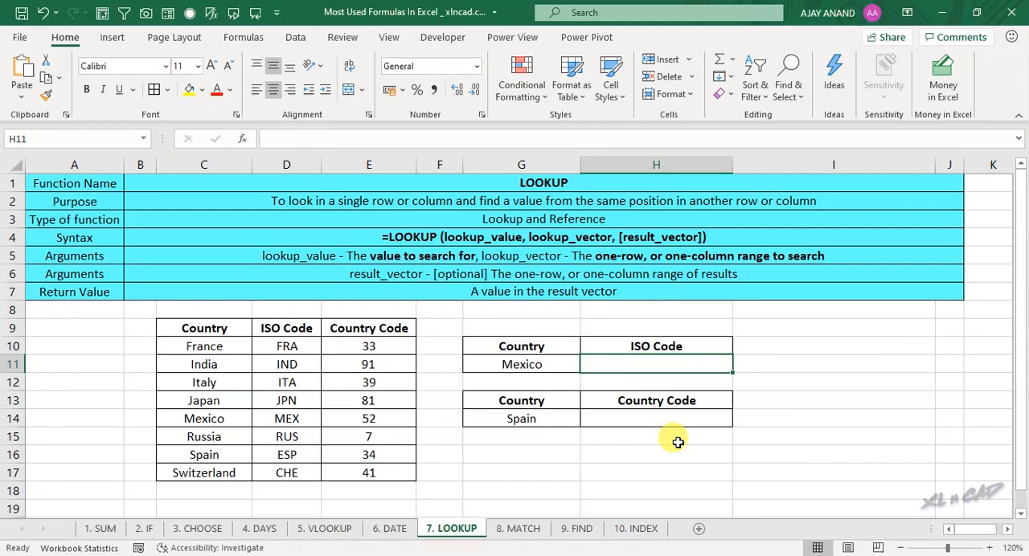
pyautogui.write('=LO')
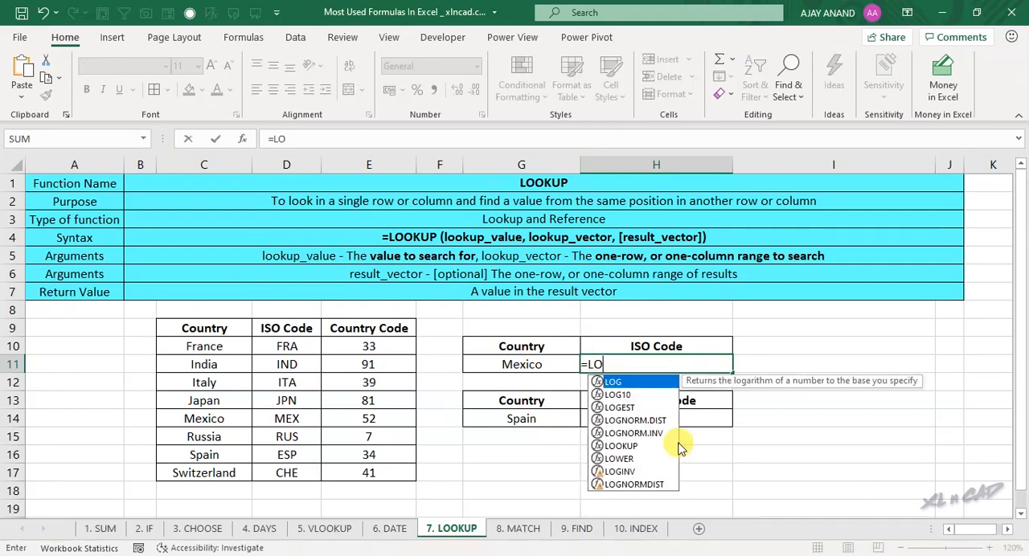
pyautogui.write('OKUP(')
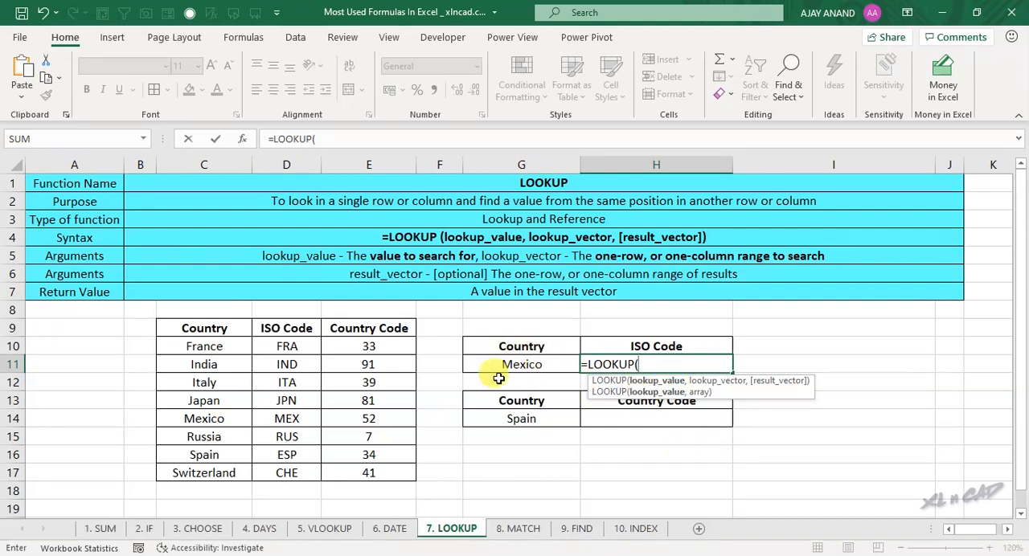
pyautogui.click(556, 364)
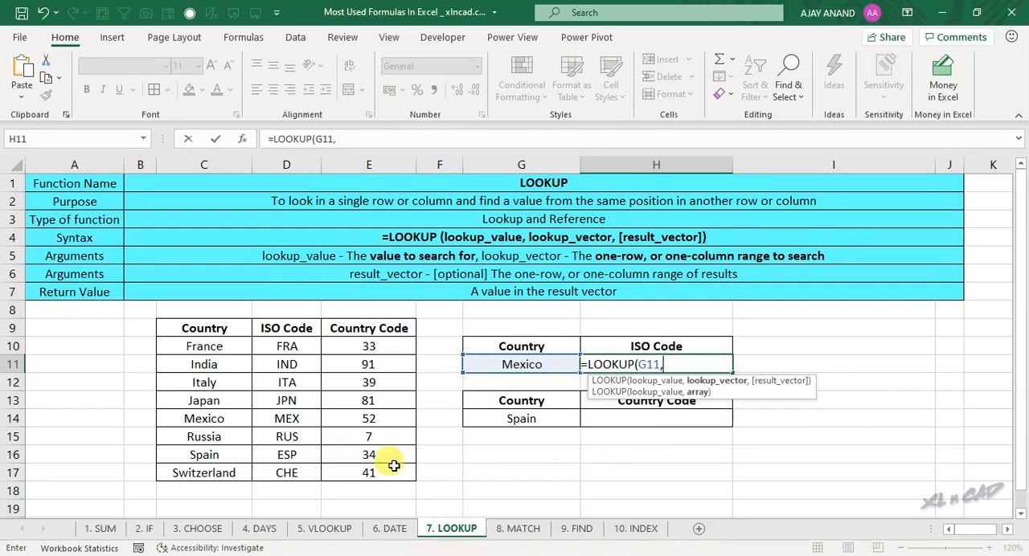
pyautogui.moveTo(201, 347); pyautogui.dragTo(294, 467)
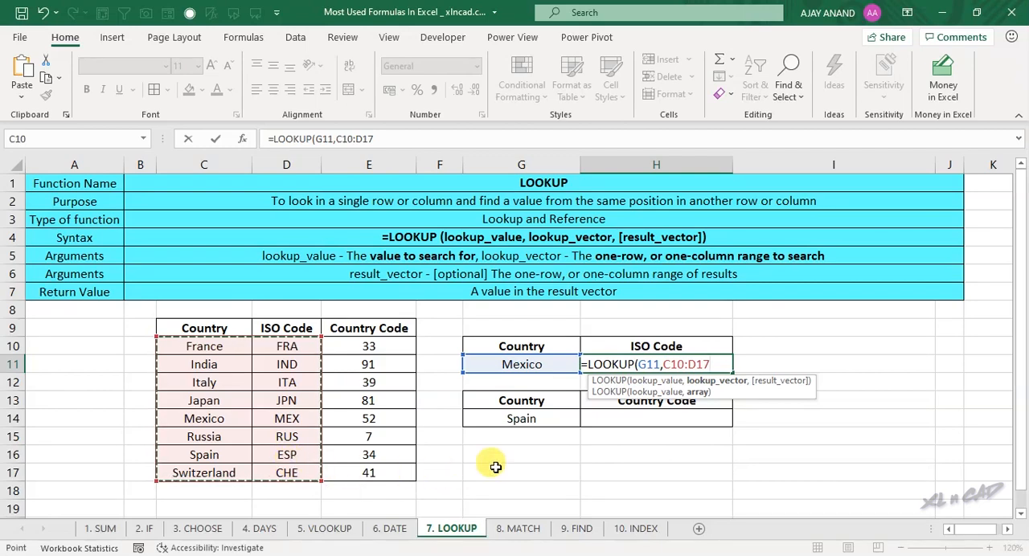
pyautogui.write(')')
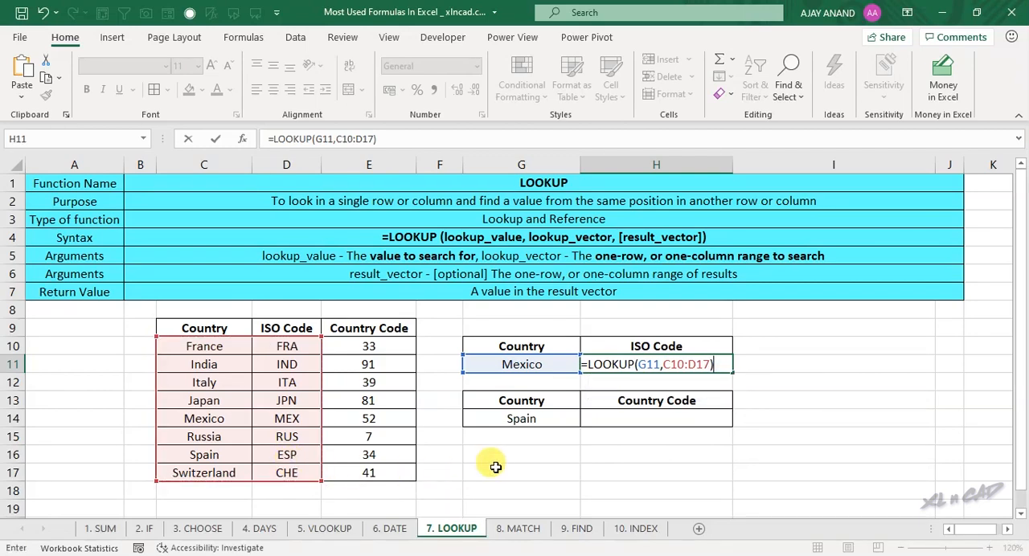
pyautogui.press('Return')
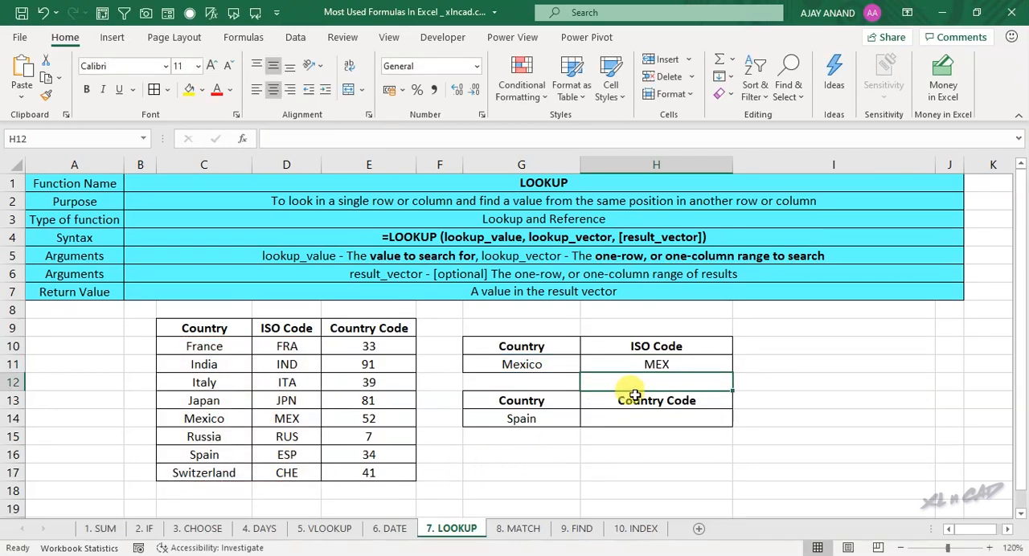
pyautogui.click(654, 364)
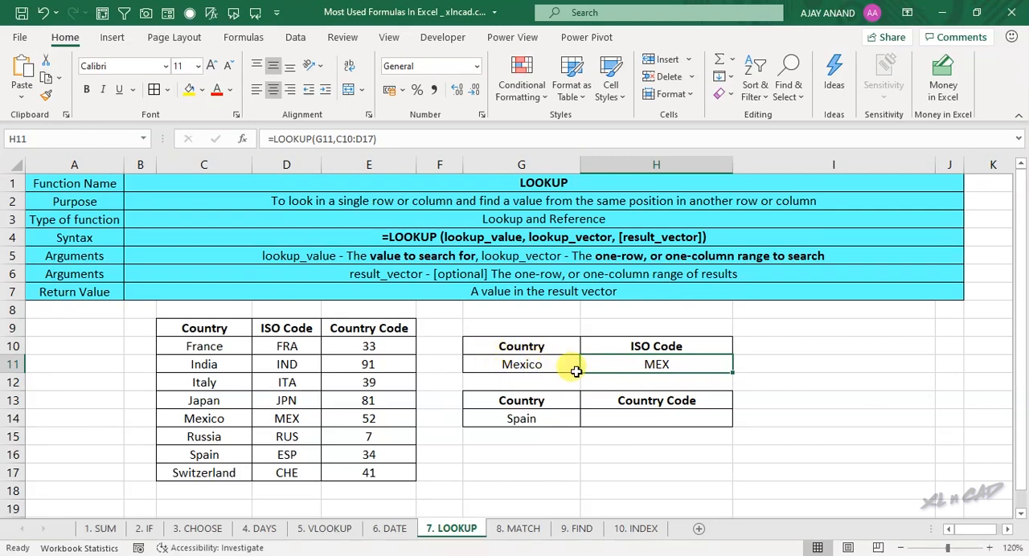
pyautogui.click(281, 414)
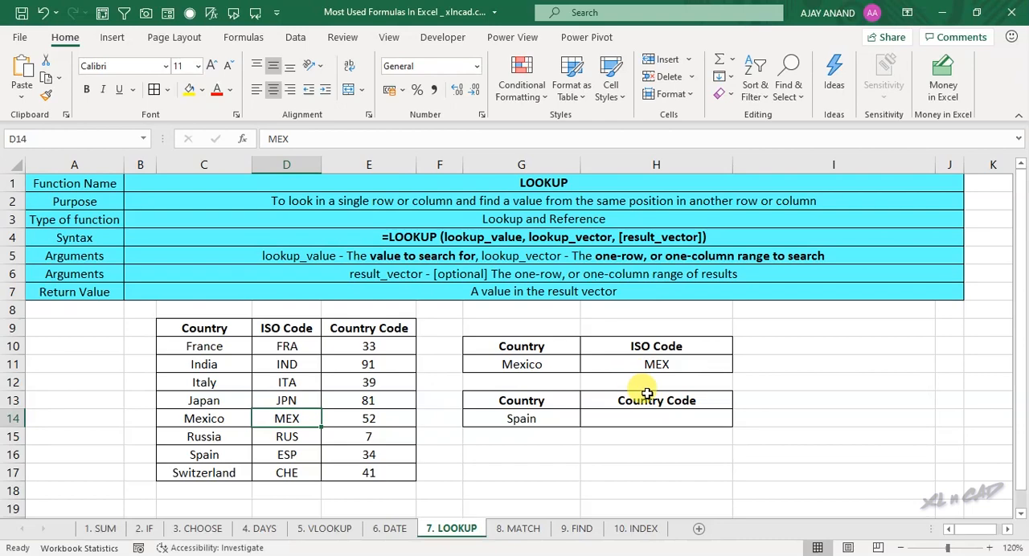
# Step: Set the country in G11 to Italy and compare the ISO code in H11 with table row 12
pyautogui.click(523, 362)
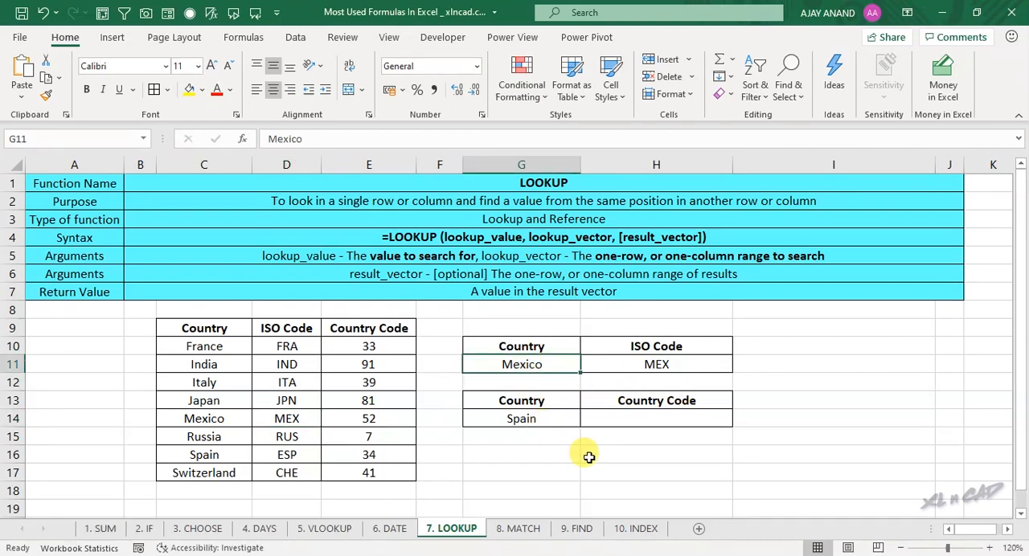
pyautogui.write('Italy')
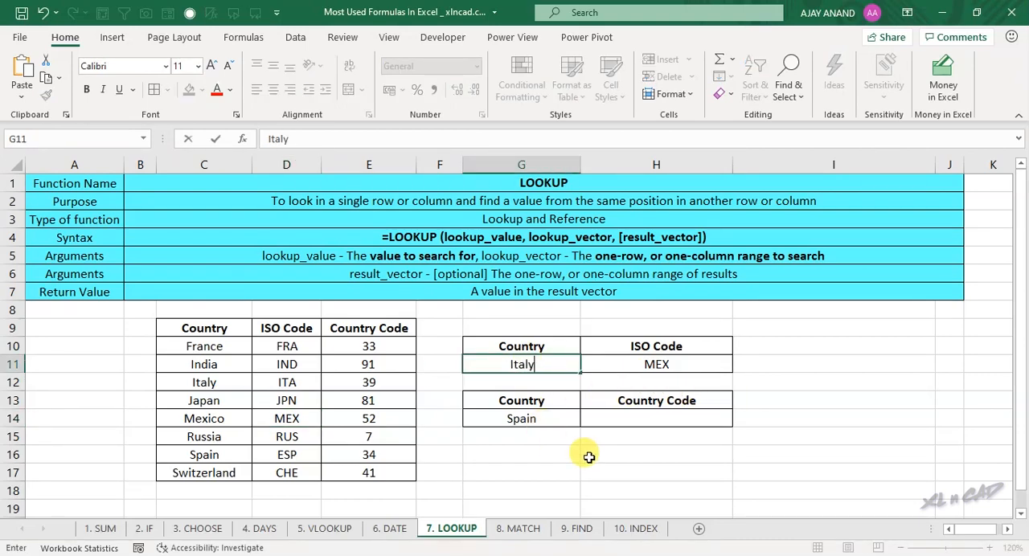
pyautogui.press('Return')
pyautogui.click(633, 364)
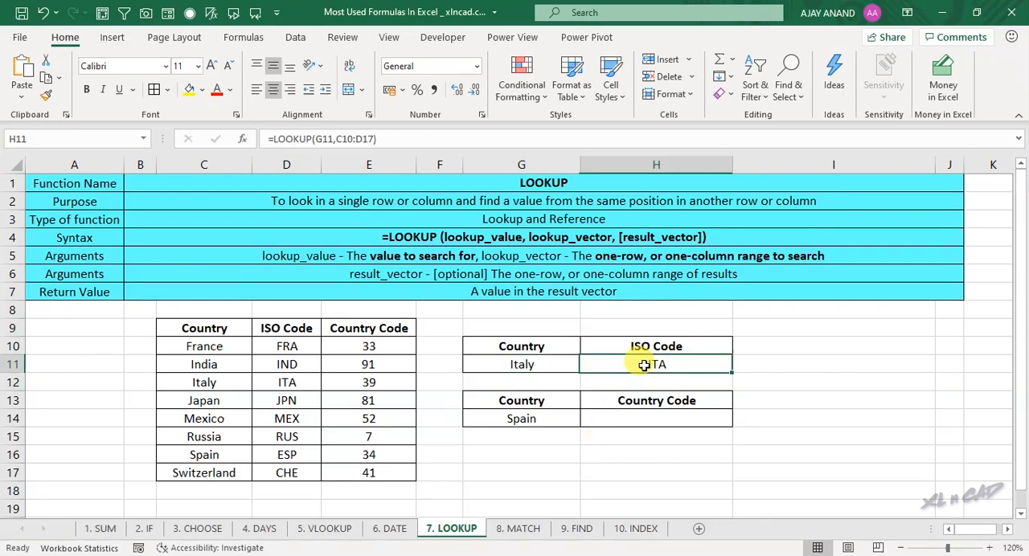
pyautogui.moveTo(206, 382); pyautogui.dragTo(267, 383)
pyautogui.click(268, 383)
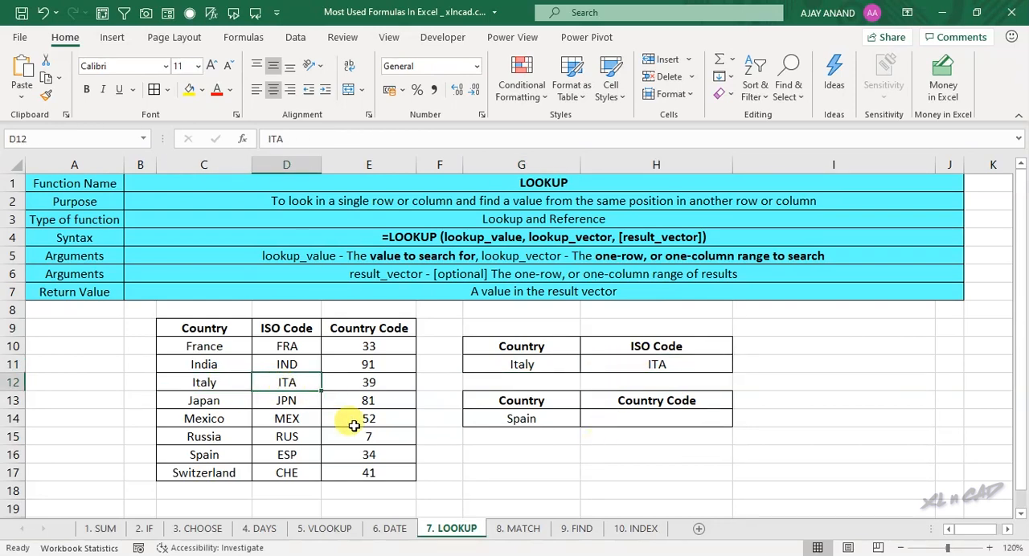
# Step: Enter =LOOKUP(G14,C10:C17,E10:E17) in H14 and compare the returned country code with table row 16
pyautogui.click(252, 328)
pyautogui.moveTo(252, 328); pyautogui.dragTo(365, 454)
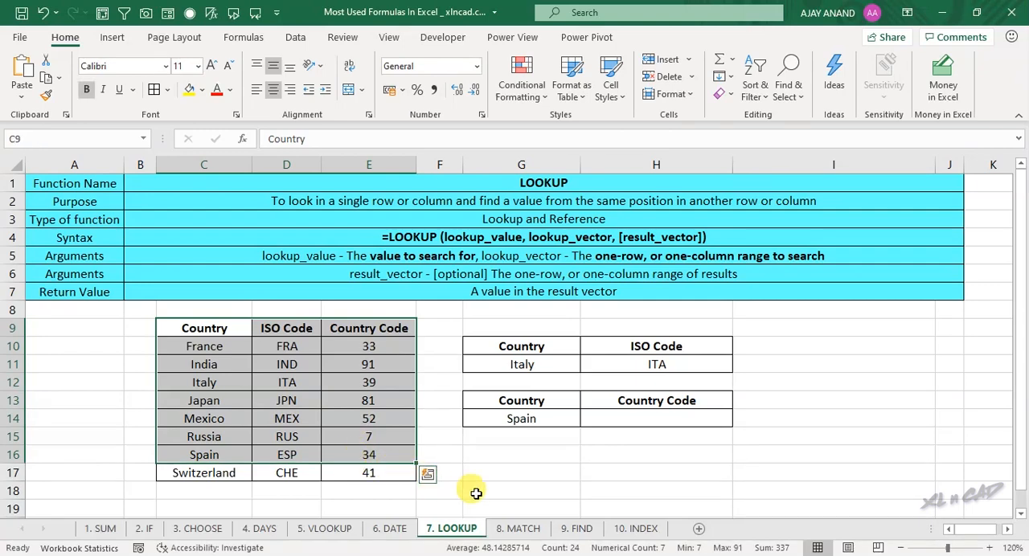
pyautogui.click(518, 416)
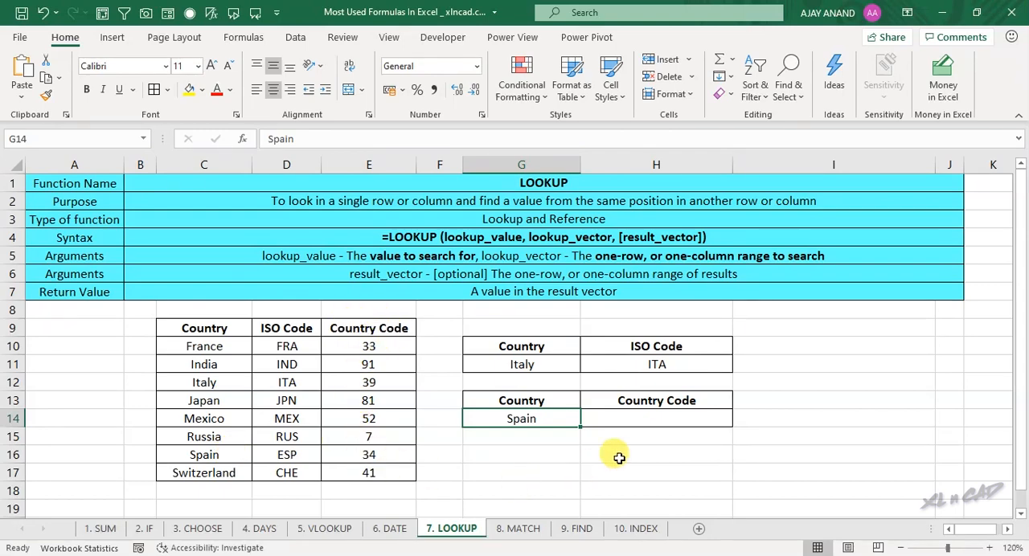
pyautogui.click(645, 415)
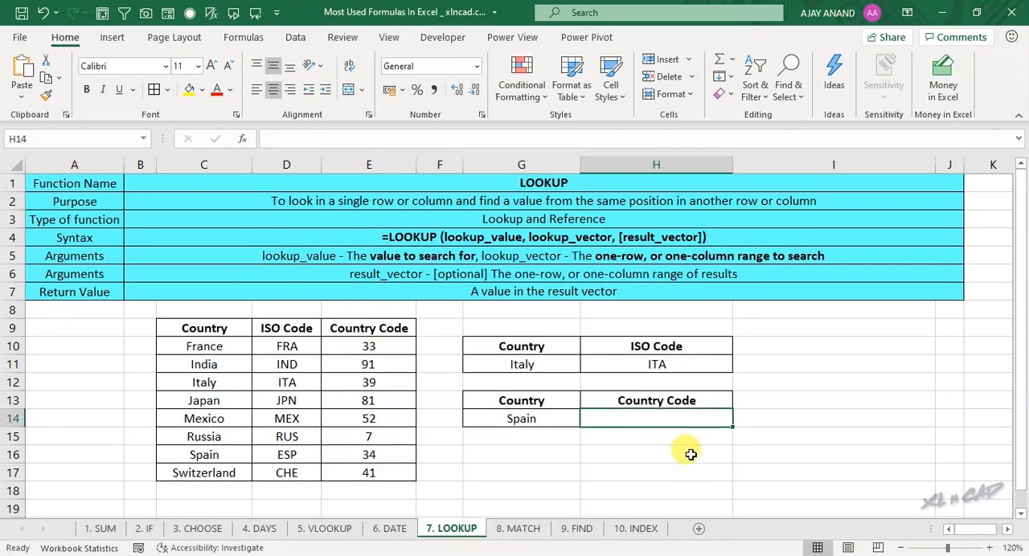
pyautogui.write('=')
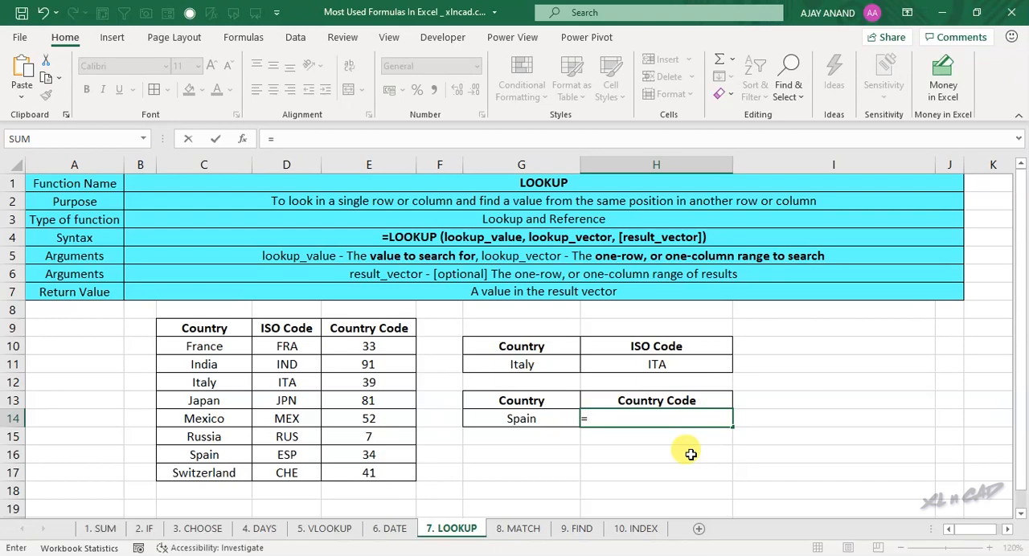
pyautogui.write('LOOKUP(')
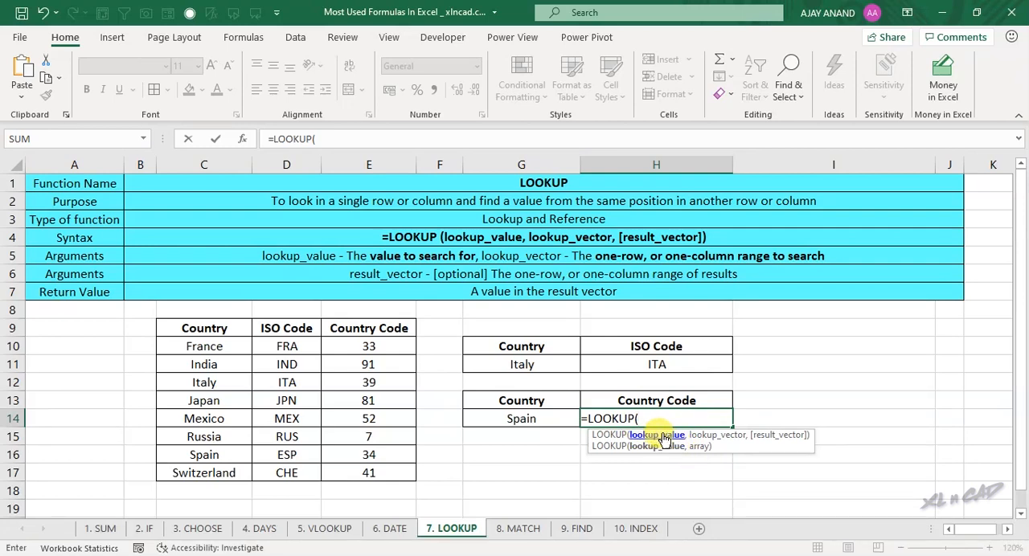
pyautogui.click(547, 419)
pyautogui.write(',')
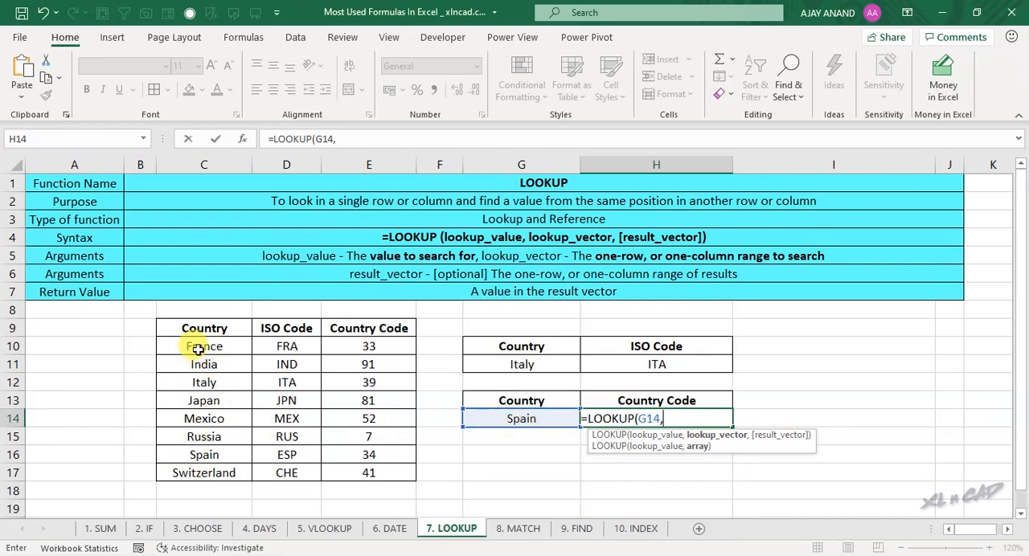
pyautogui.moveTo(198, 346); pyautogui.dragTo(203, 473)
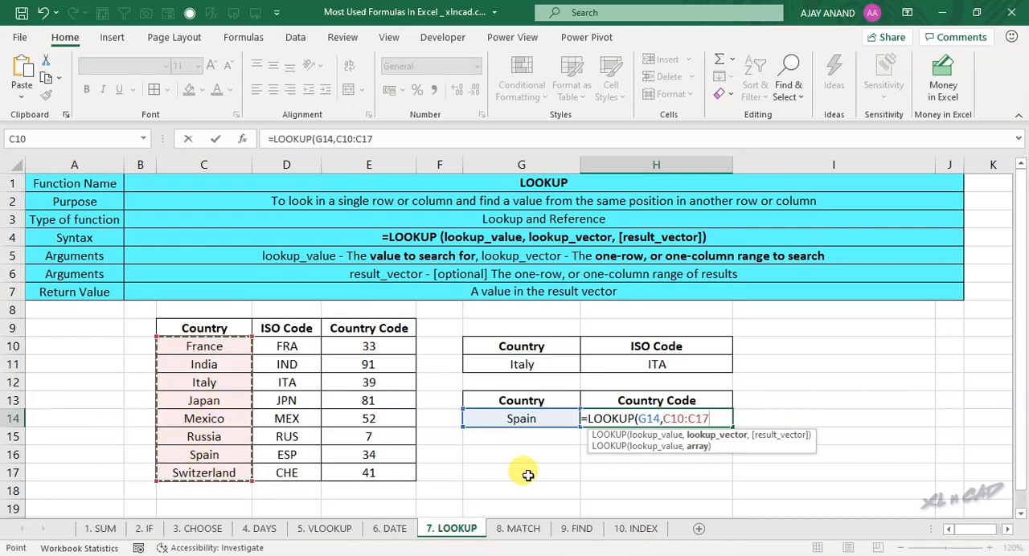
pyautogui.write(',')
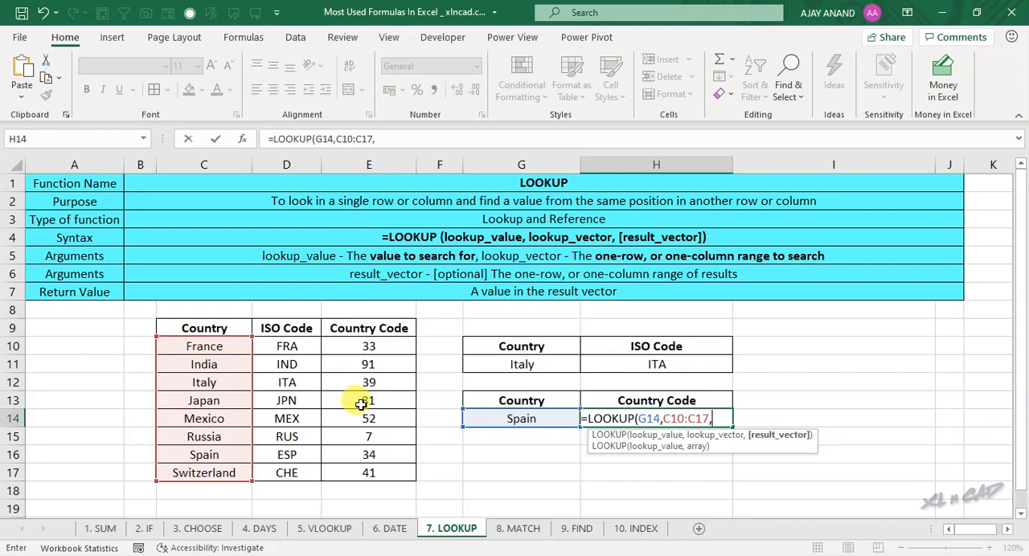
pyautogui.moveTo(368, 345); pyautogui.dragTo(368, 472)
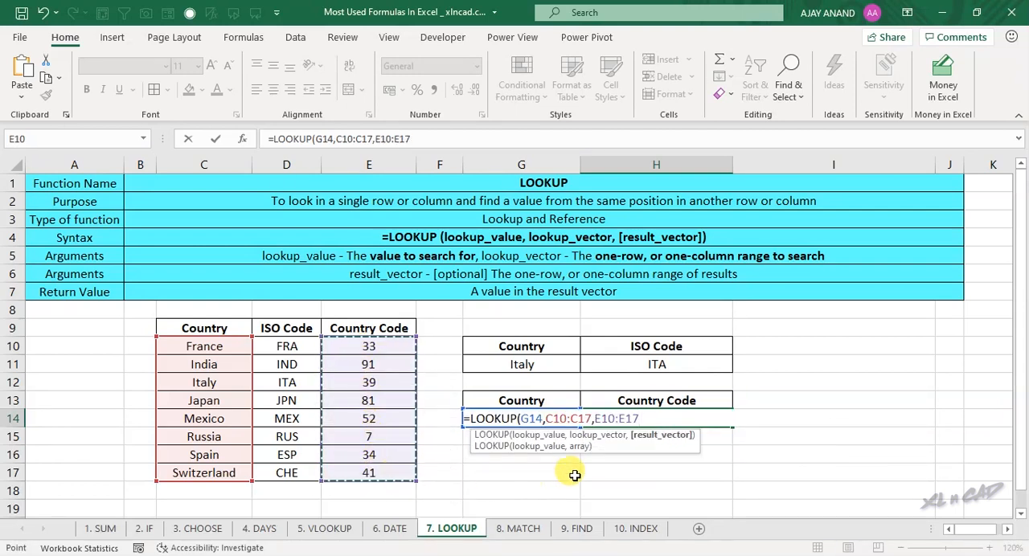
pyautogui.write(')')
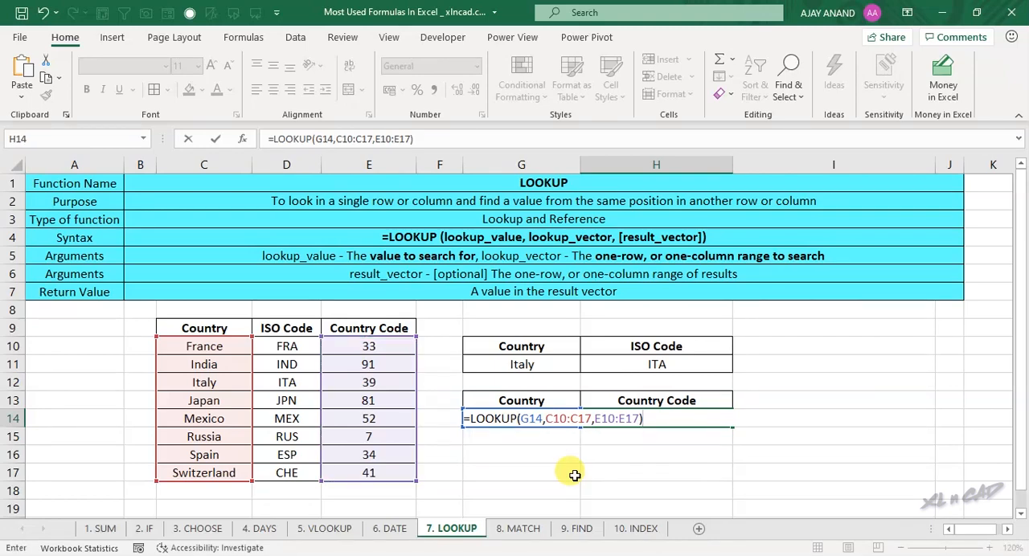
pyautogui.press('Return')
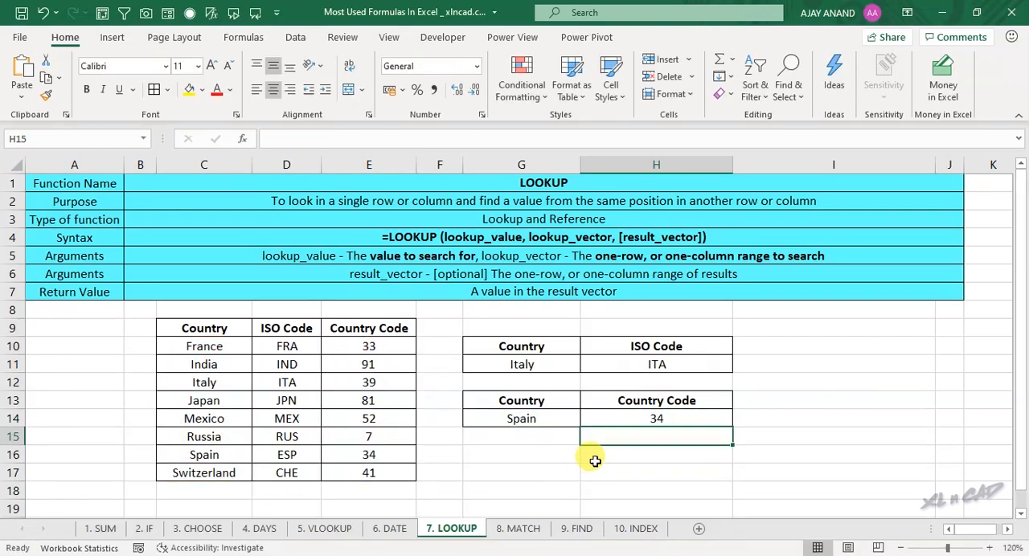
pyautogui.click(617, 415)
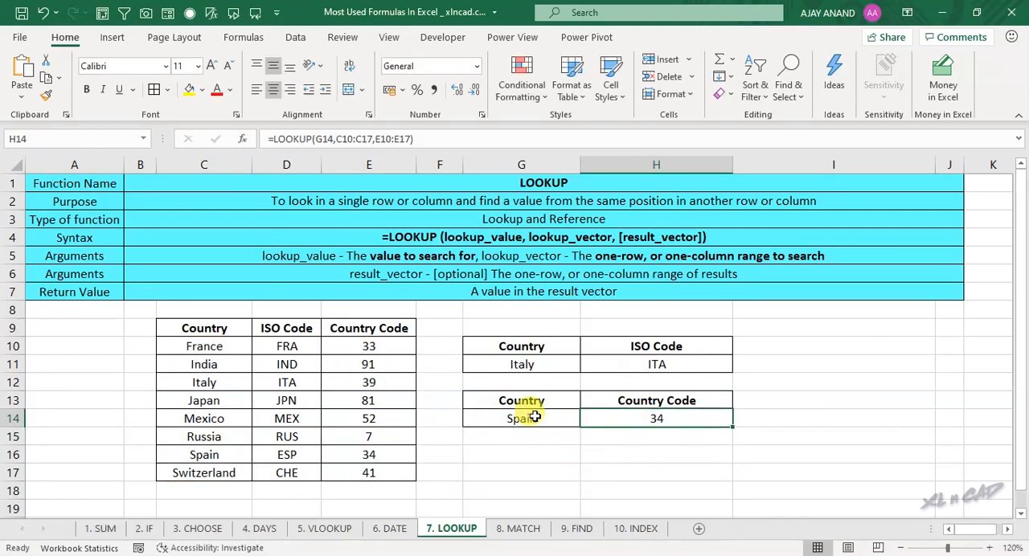
pyautogui.moveTo(222, 455); pyautogui.dragTo(361, 454)
pyautogui.click(362, 454)
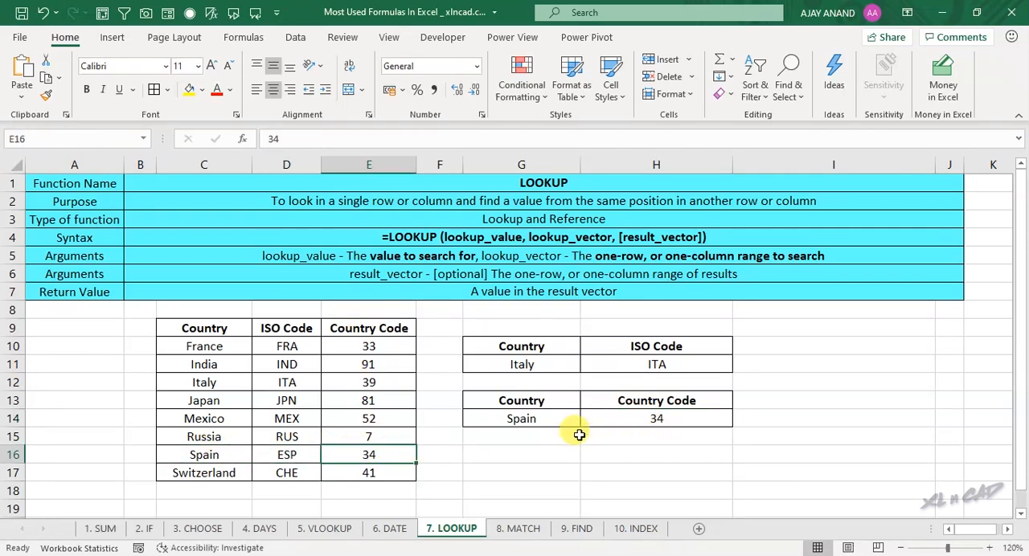
# Step: Set the country in G14 to Japan and compare the country code in H14 with table row 13
pyautogui.click(535, 418)
pyautogui.write('Japa')
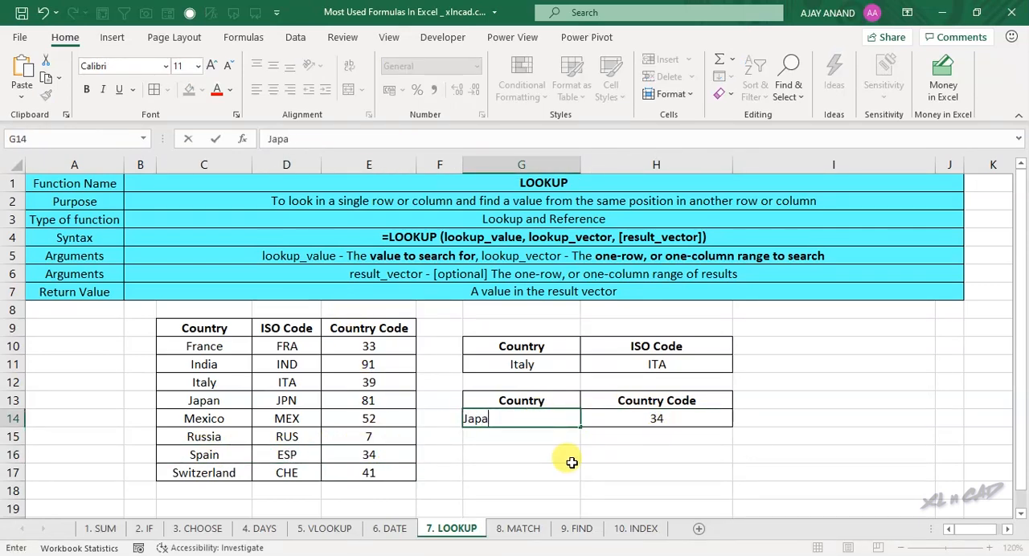
pyautogui.press('Return')
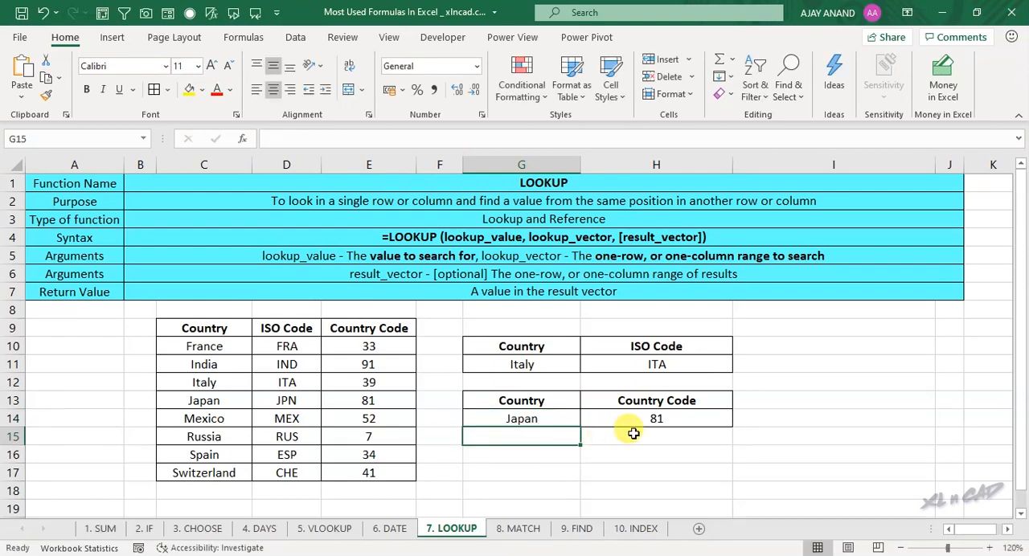
pyautogui.click(604, 418)
pyautogui.moveTo(221, 400); pyautogui.dragTo(369, 394)
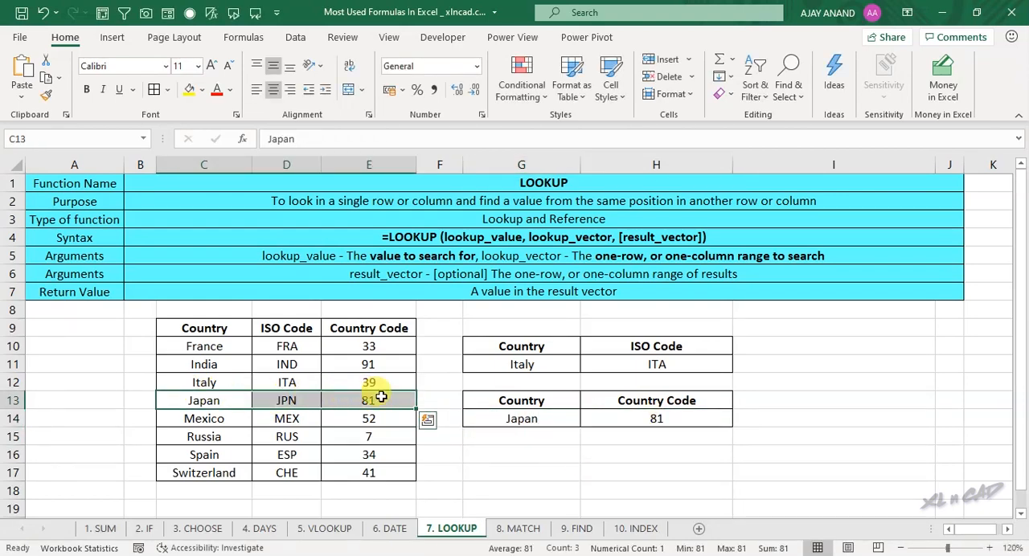
pyautogui.click(369, 396)
pyautogui.click(643, 420)
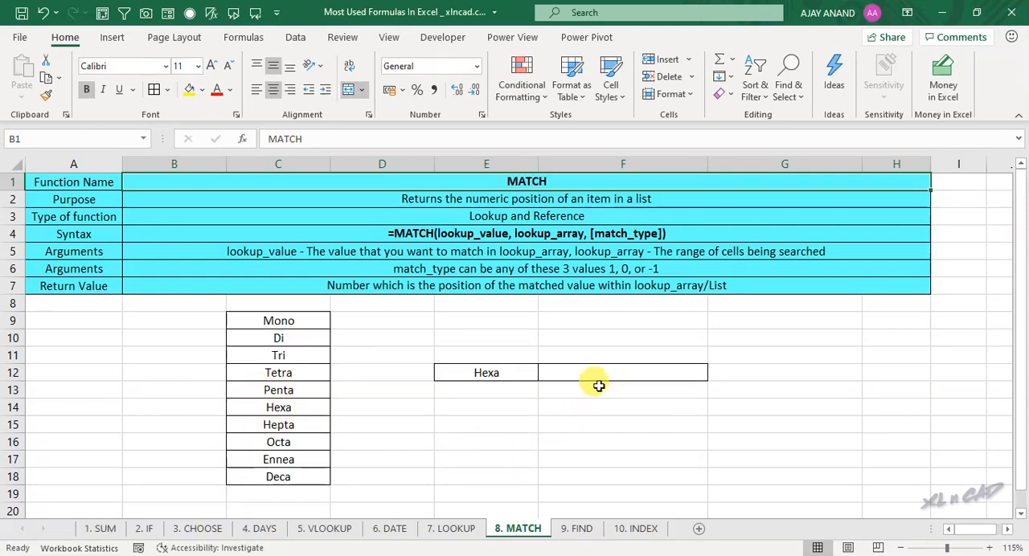
# Step: Enter =MATCH(E12,C9:C18,0) in F12 of the MATCH sheet to find the exact-match position of the E12 word
pyautogui.click(599, 378)
pyautogui.write('=MATCH')
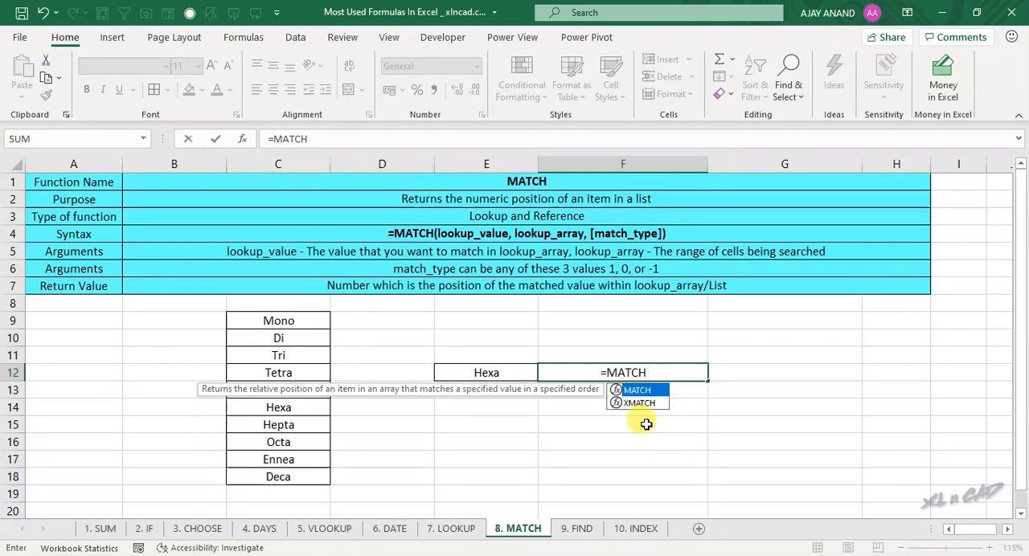
pyautogui.write('(')
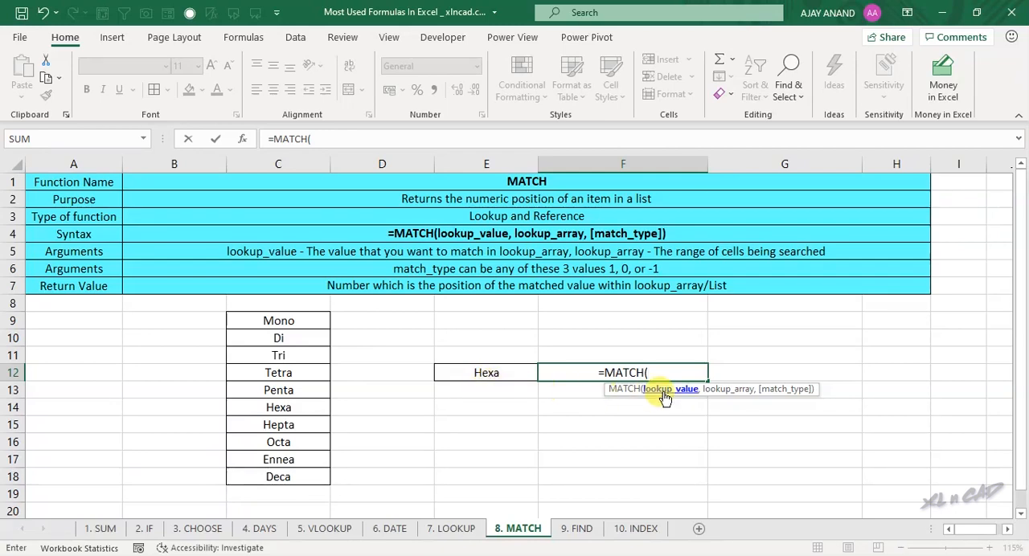
pyautogui.click(510, 373)
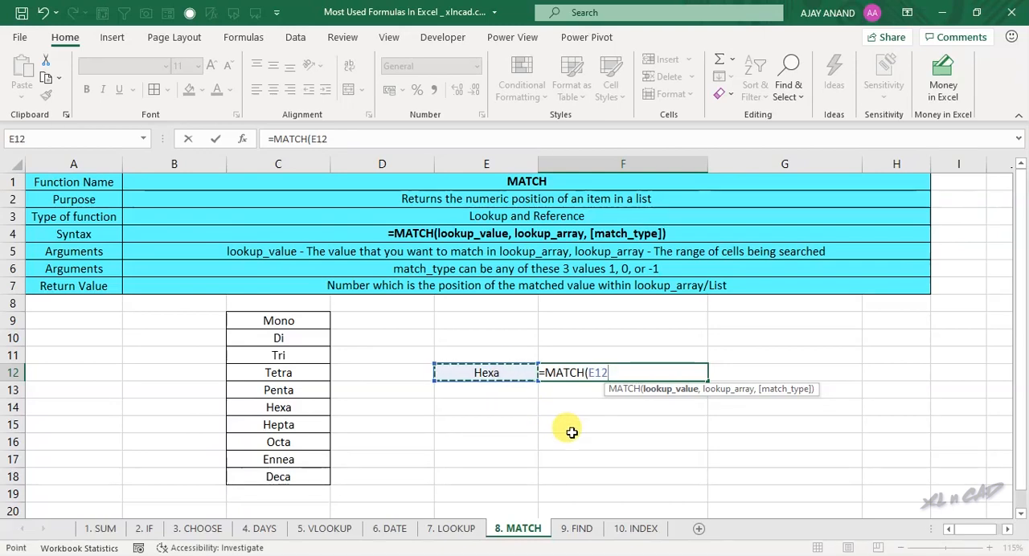
pyautogui.write(',')
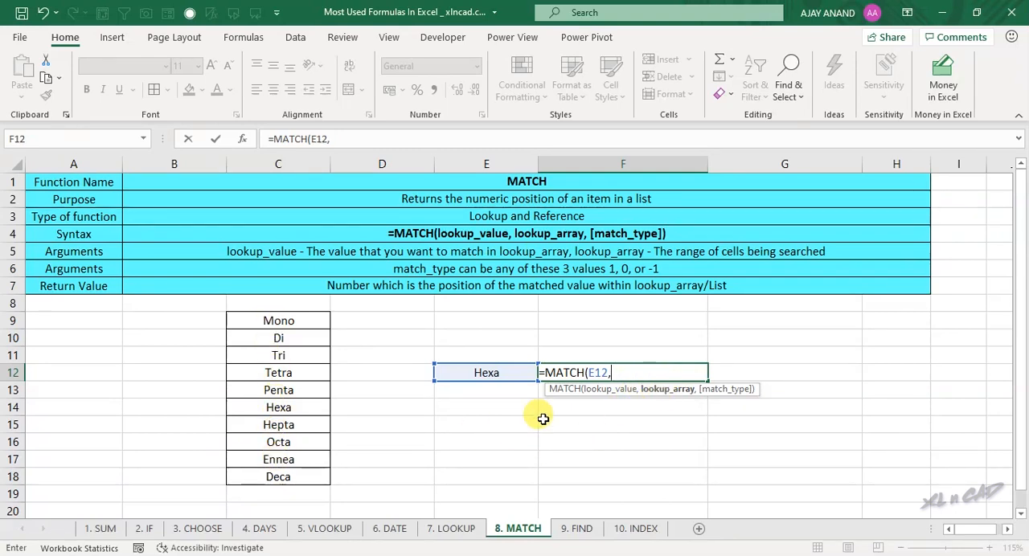
pyautogui.moveTo(265, 322); pyautogui.dragTo(283, 476)
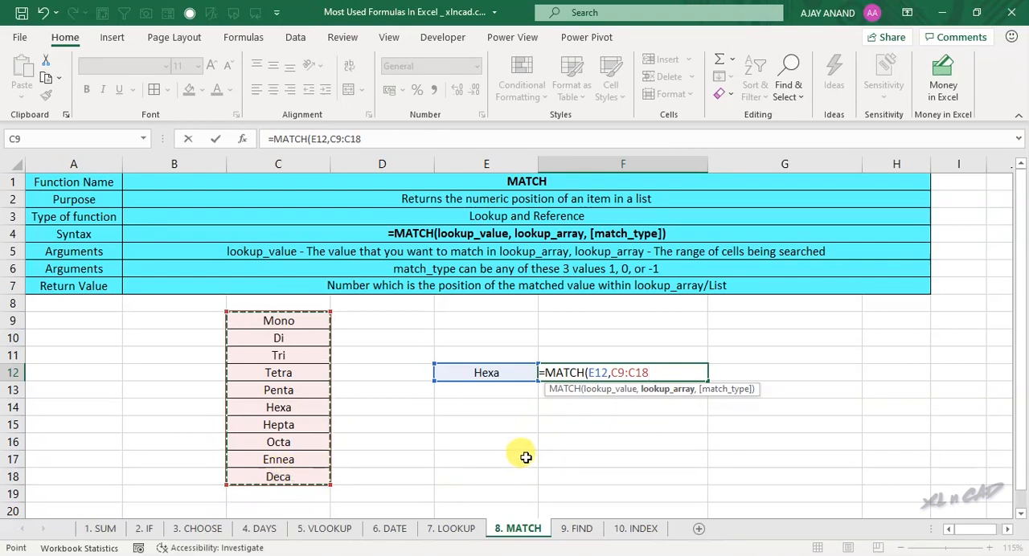
pyautogui.write(',')
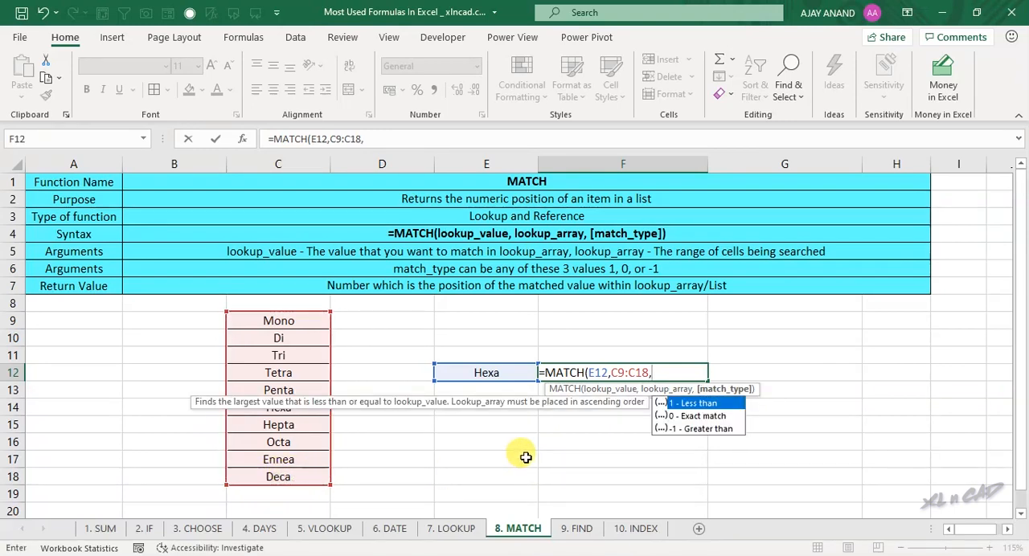
pyautogui.doubleClick(713, 418)
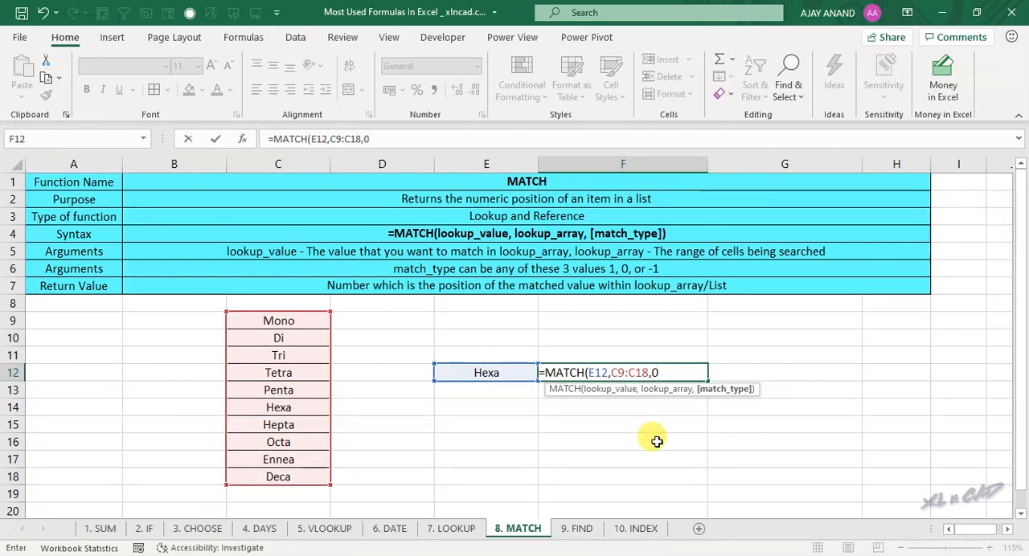
pyautogui.write(')')
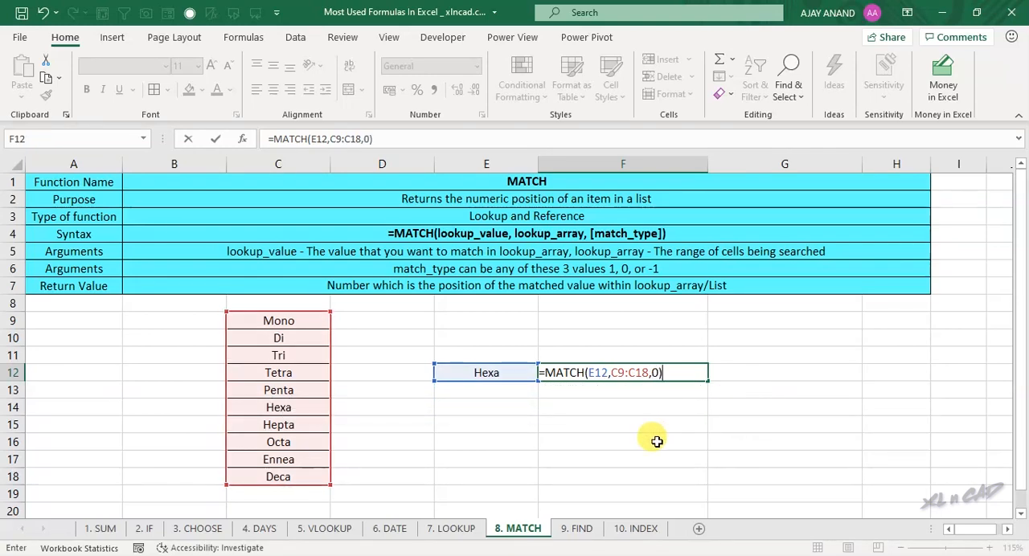
pyautogui.press('Return')
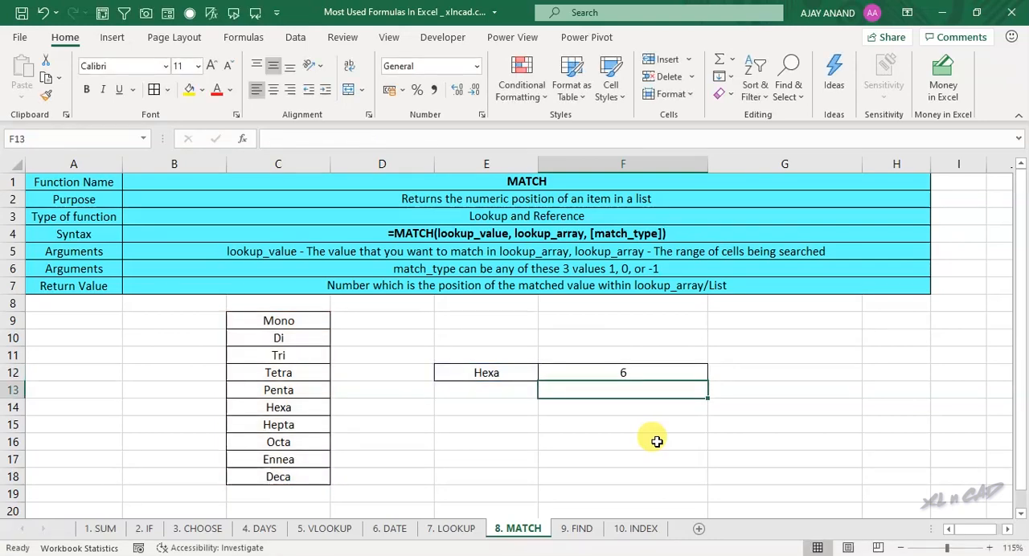
# Step: Count through the list entries from C9 downward to check the position returned in F12
pyautogui.click(655, 370)
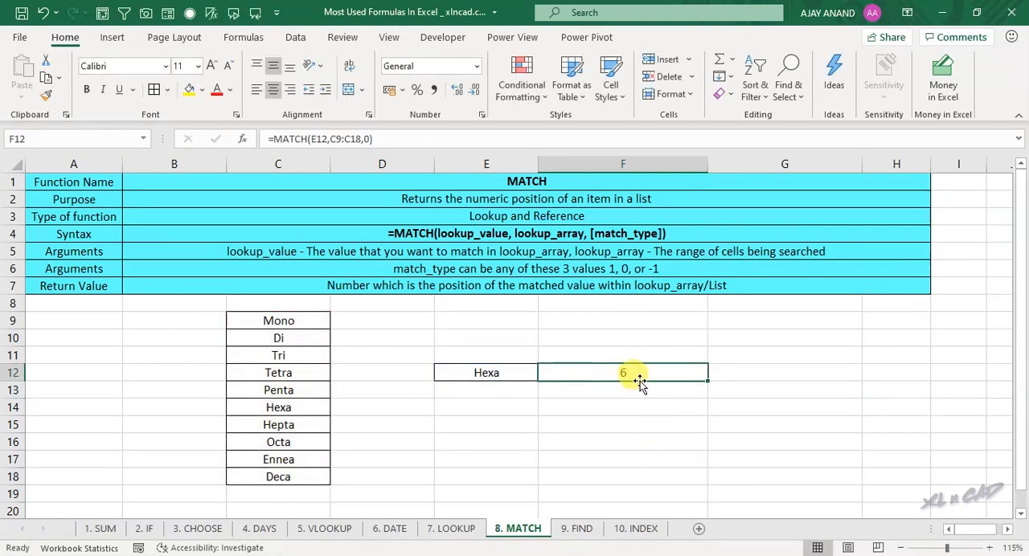
pyautogui.click(304, 324)
pyautogui.click(304, 336)
pyautogui.click(302, 356)
pyautogui.click(309, 374)
pyautogui.click(302, 390)
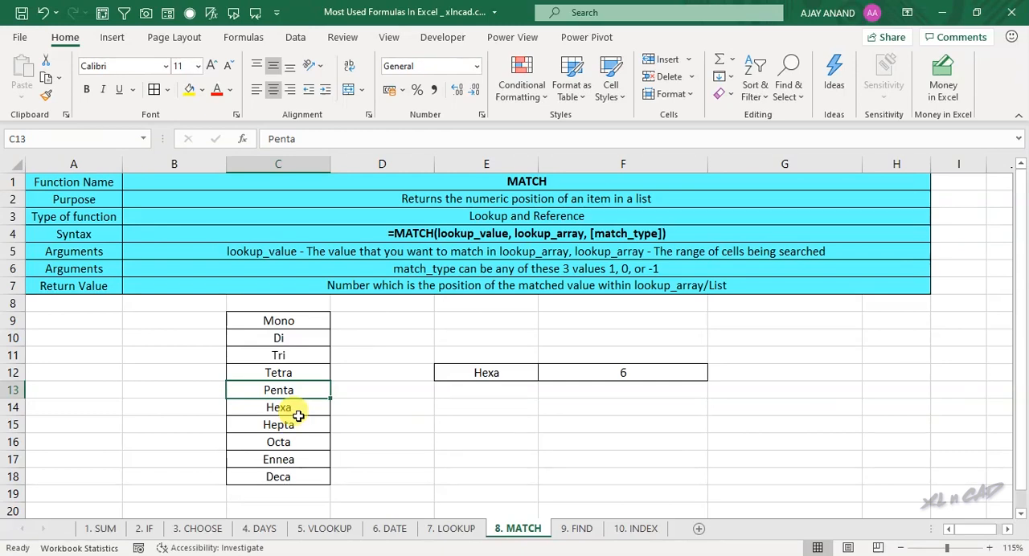
# Step: Set the lookup word in E12 to Tri and check the position in F12
pyautogui.click(455, 373)
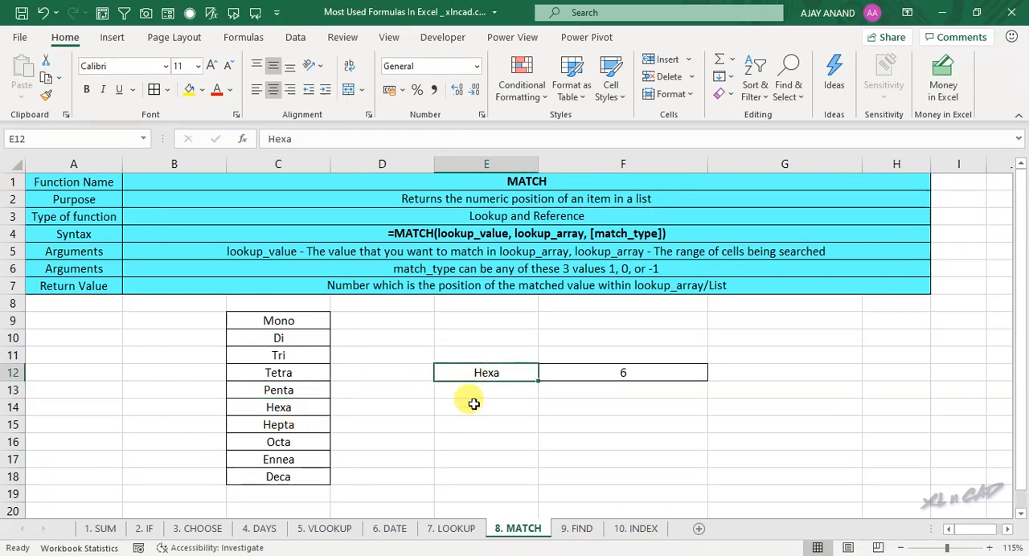
pyautogui.write('Tri')
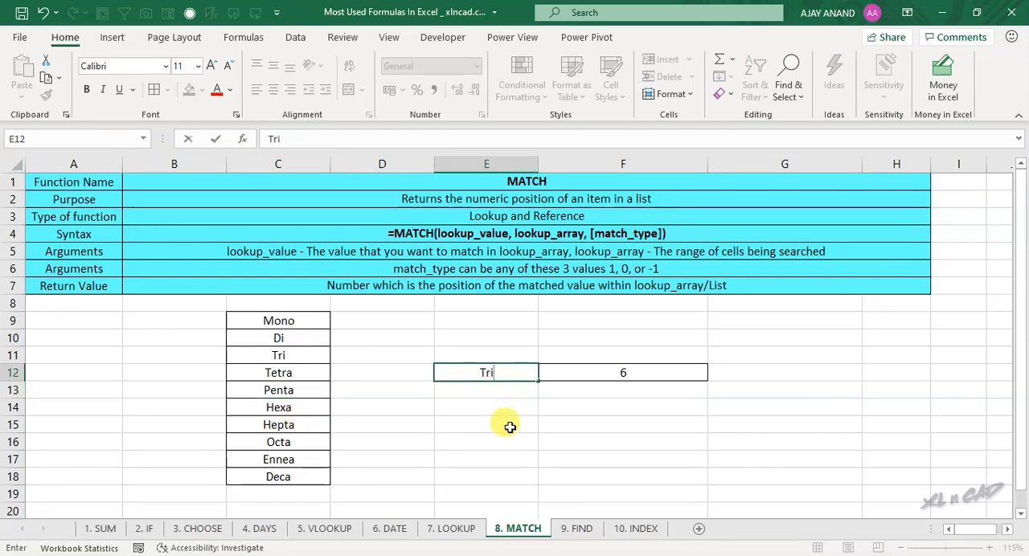
pyautogui.press('Return')
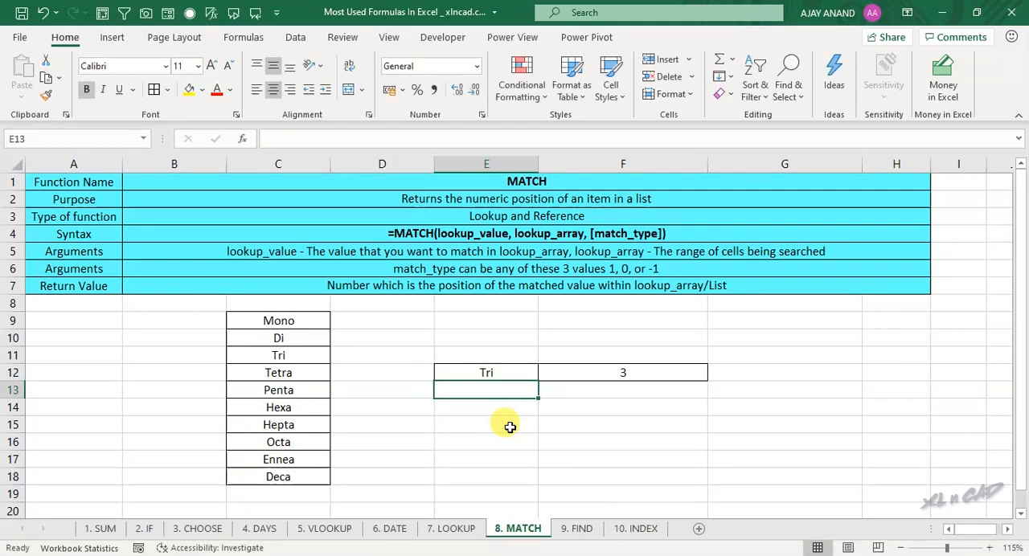
pyautogui.click(613, 365)
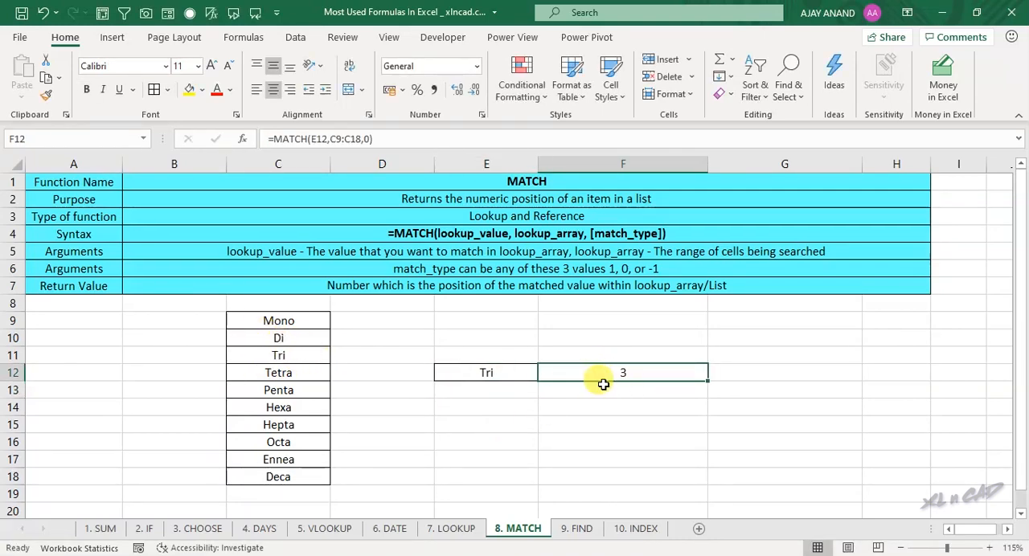
# Step: Set the lookup word in E12 to Octa and compare the position in F12 with the list from C9 to C16
pyautogui.click(494, 373)
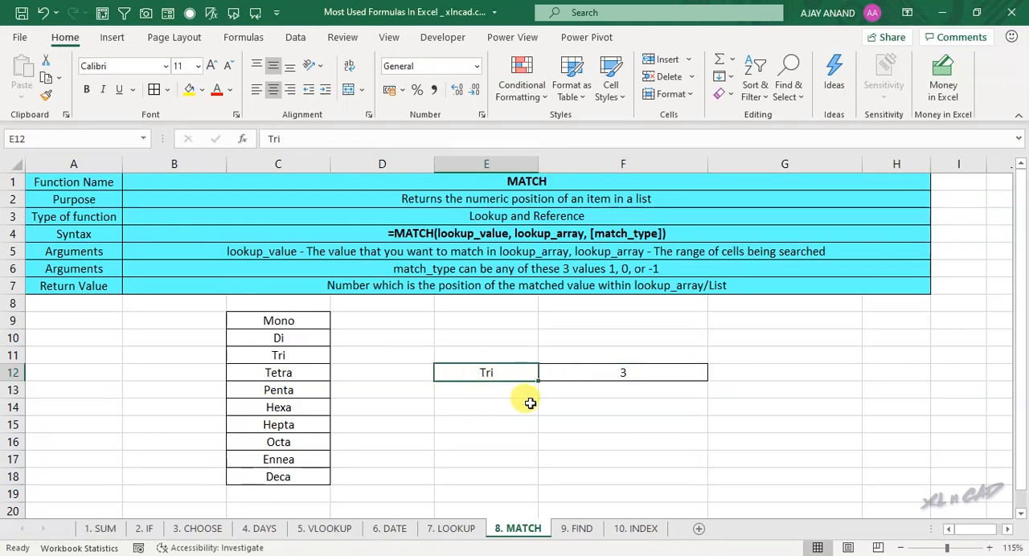
pyautogui.write('Octa')
pyautogui.press('Return')
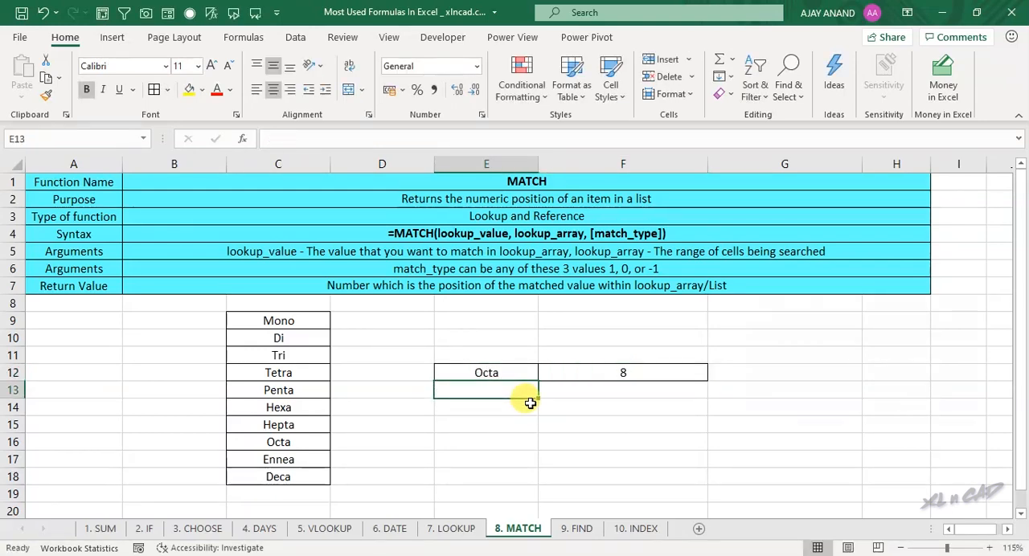
pyautogui.click(608, 376)
pyautogui.click(294, 445)
pyautogui.moveTo(278, 323); pyautogui.dragTo(287, 443)
pyautogui.click(286, 443)
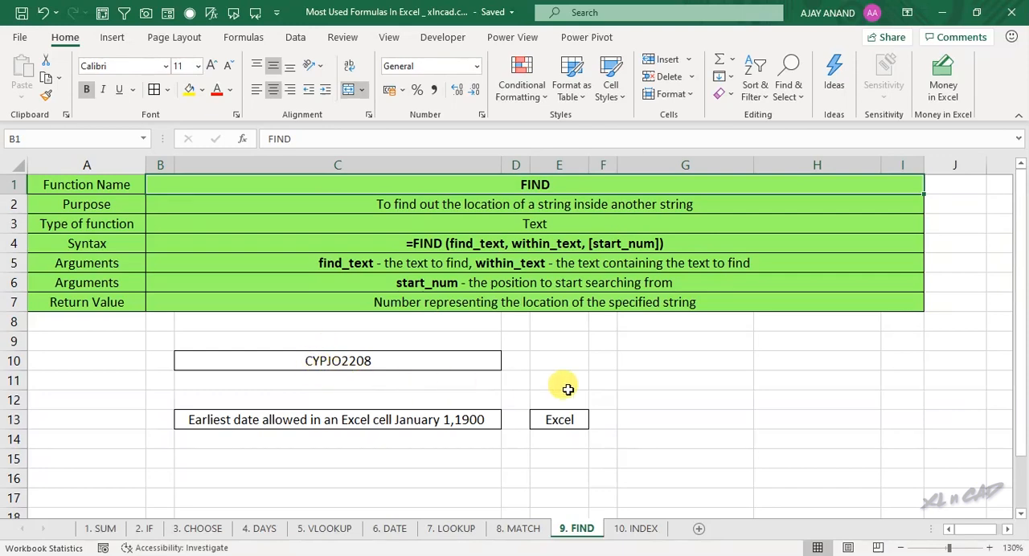
# Step: Enter =FIND("J",C10) in G10 of the FIND sheet to locate the letter J within the C10 code
pyautogui.click(650, 363)
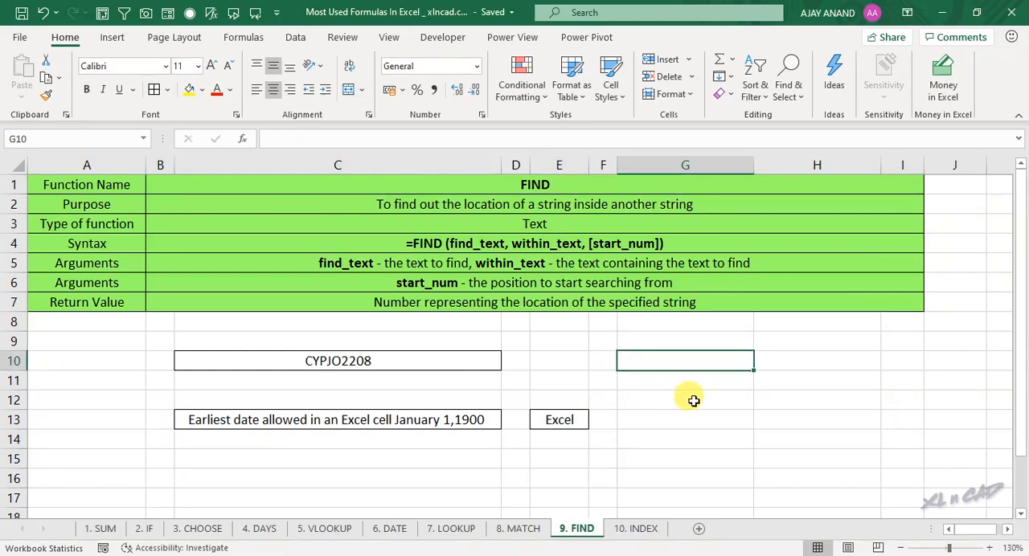
pyautogui.write('=FIND')
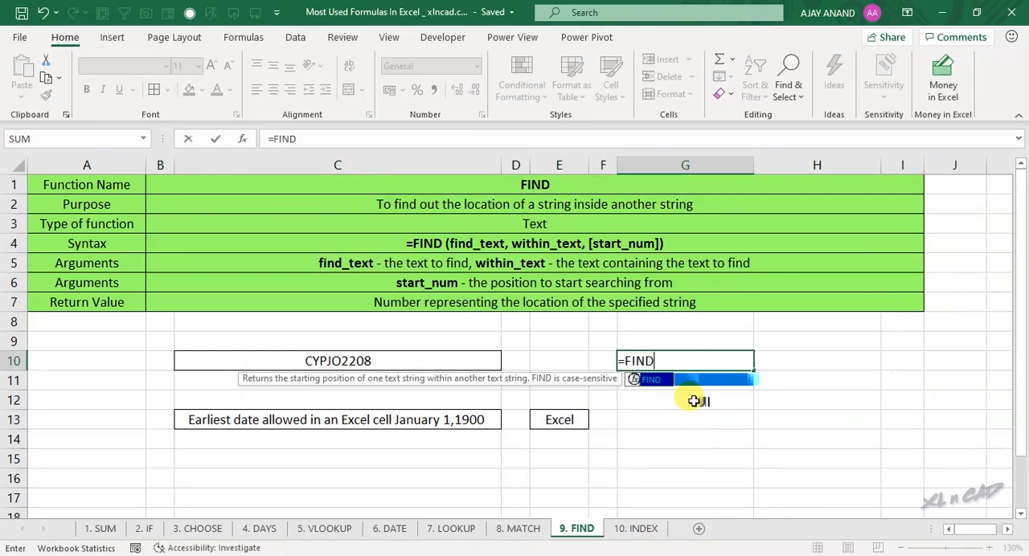
pyautogui.write('("J')
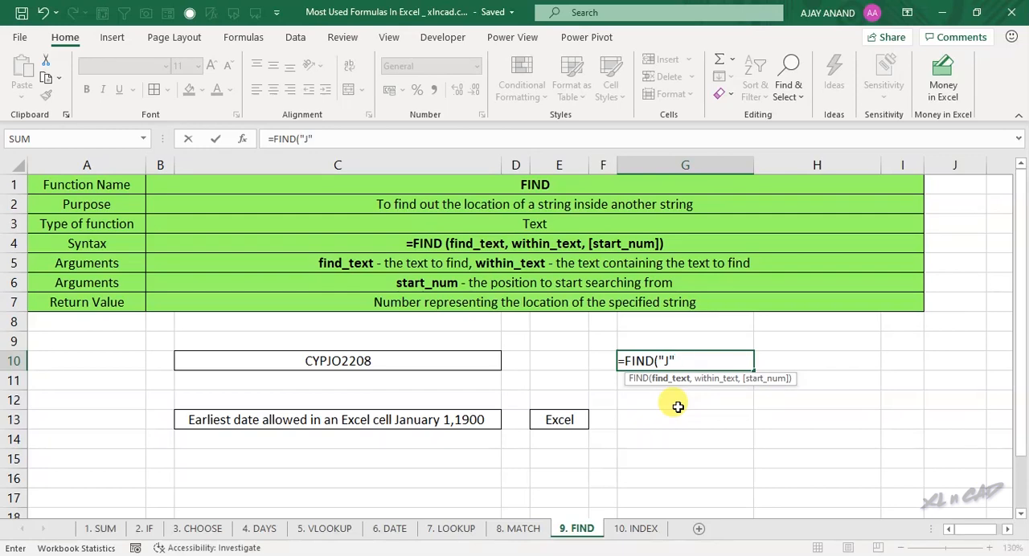
pyautogui.write(',')
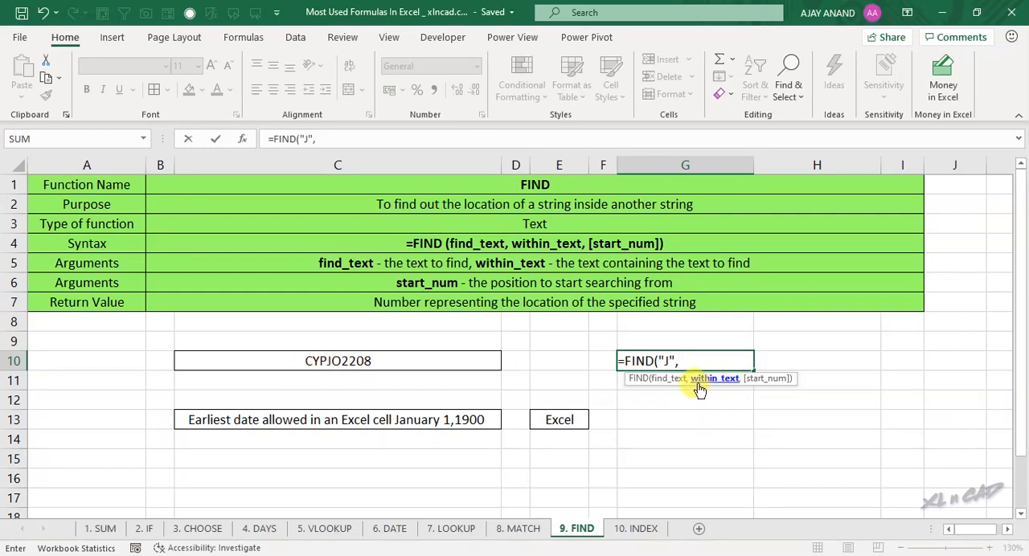
pyautogui.click(378, 365)
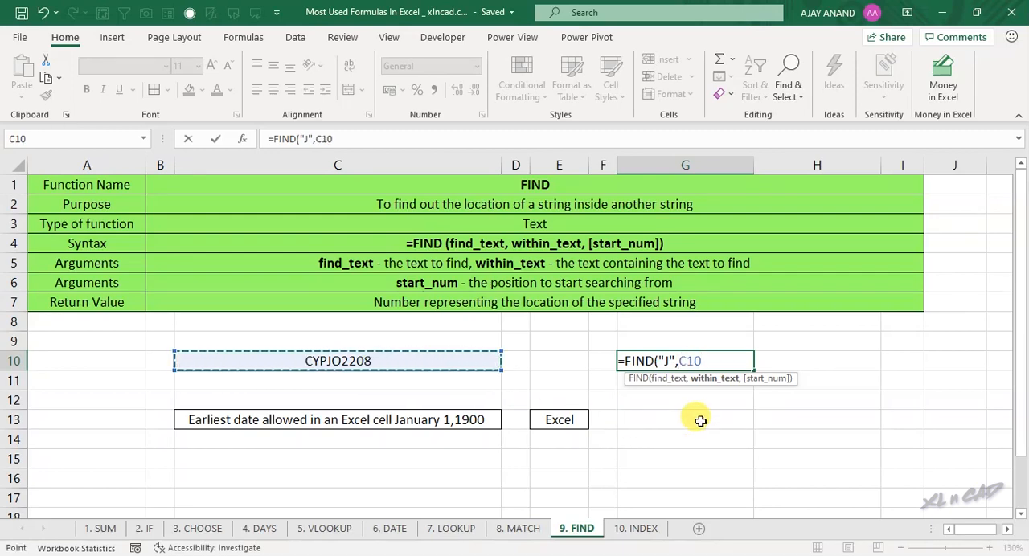
pyautogui.write(')')
pyautogui.press('Return')
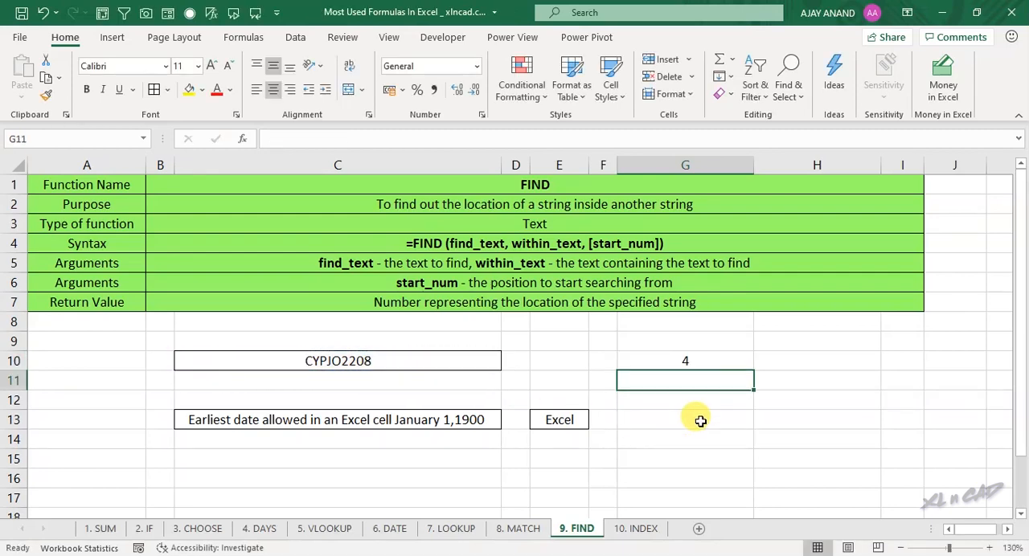
# Step: Change the search text of the G10 FIND formula to "8" and check the position returned
pyautogui.click(684, 362)
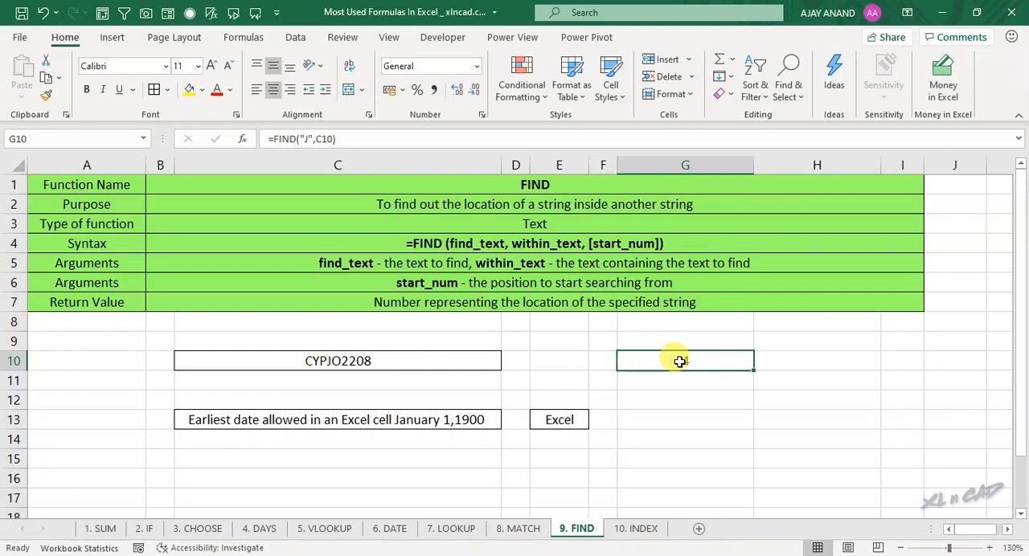
pyautogui.click(308, 139)
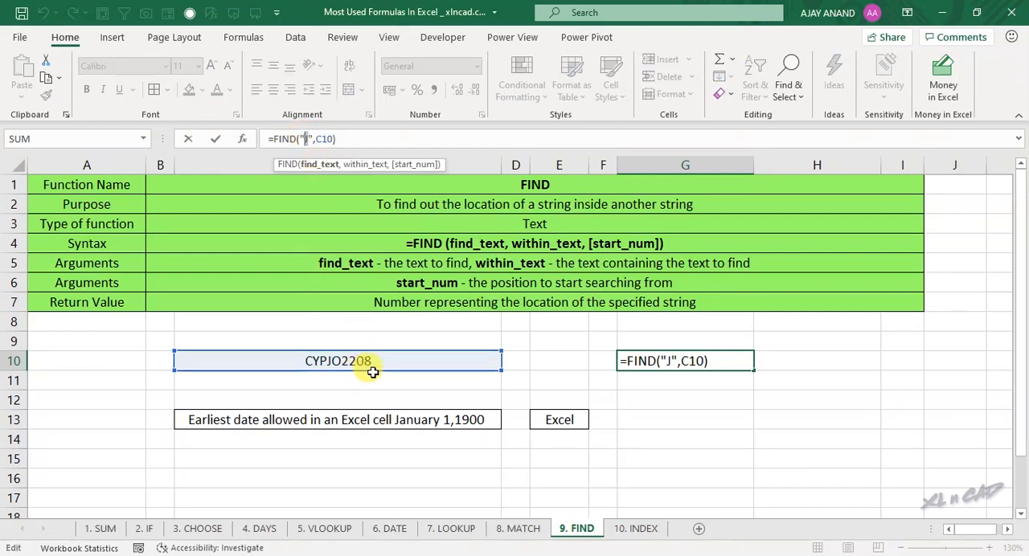
pyautogui.write('8')
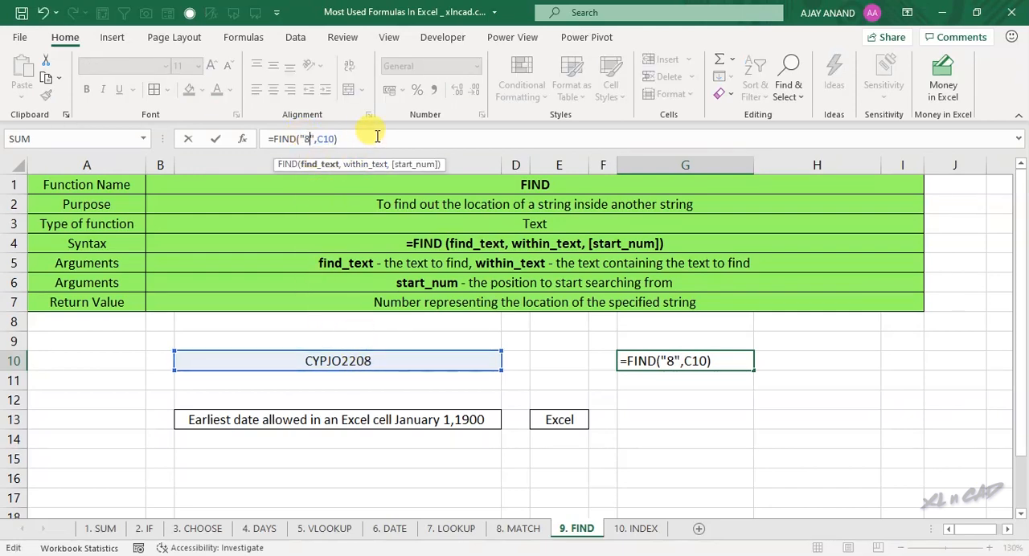
pyautogui.press('Return')
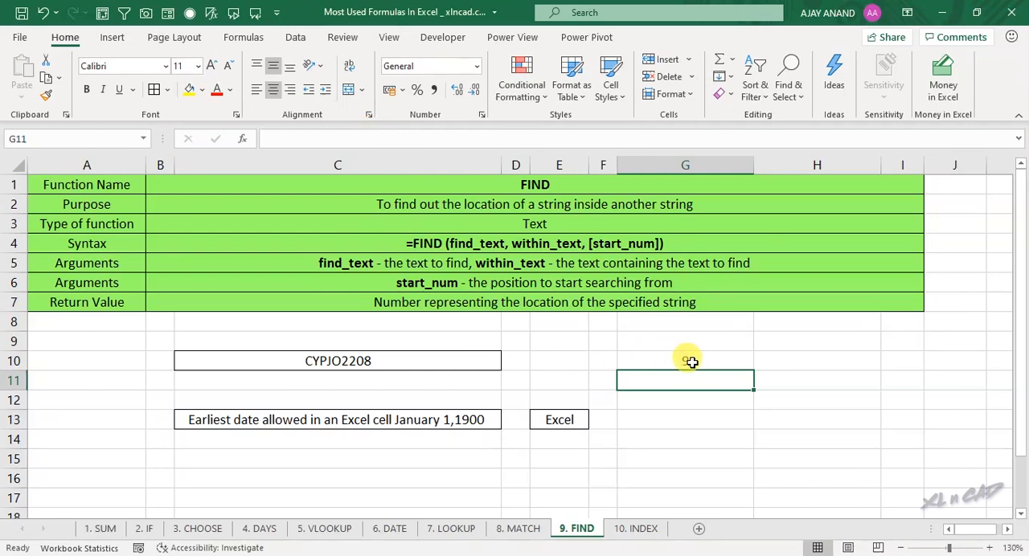
pyautogui.click(691, 362)
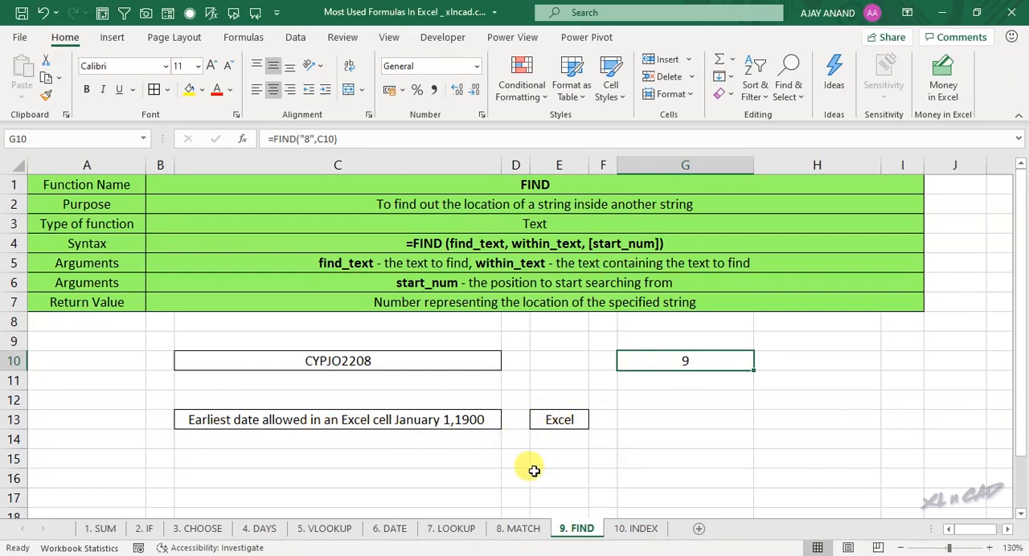
# Step: Enter =FIND(E13,C13) in G13 to locate the E13 word within the C13 sentence
pyautogui.click(667, 423)
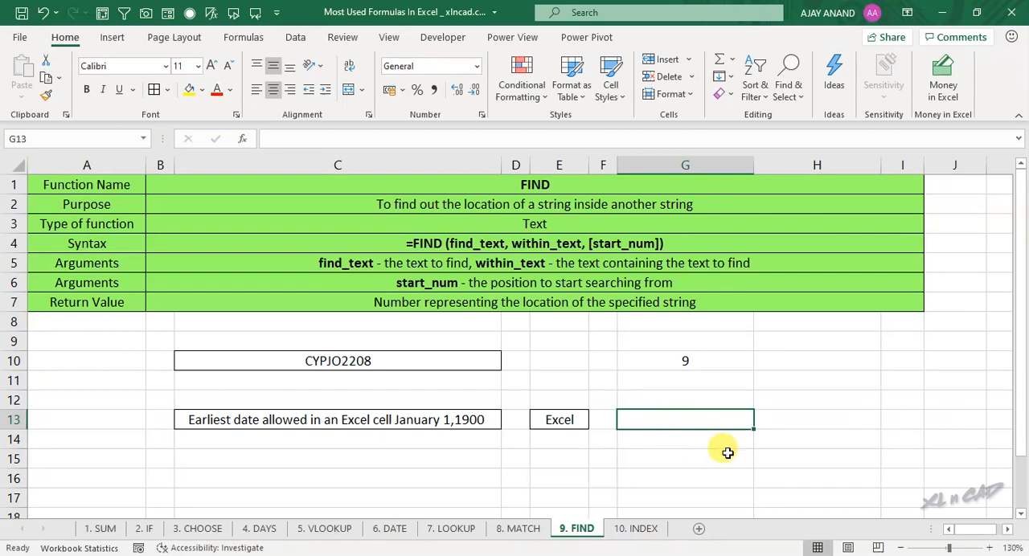
pyautogui.write('=FIND')
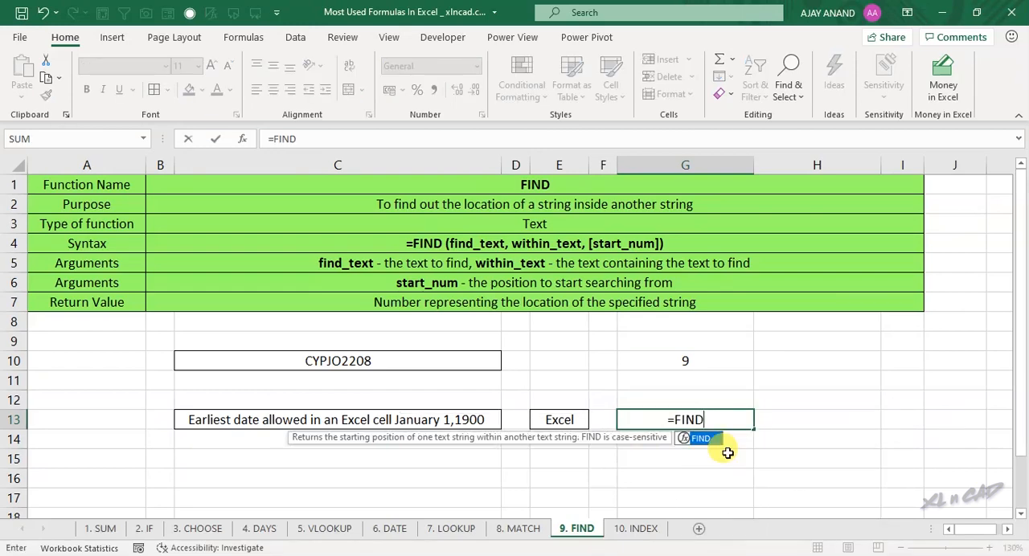
pyautogui.write('(')
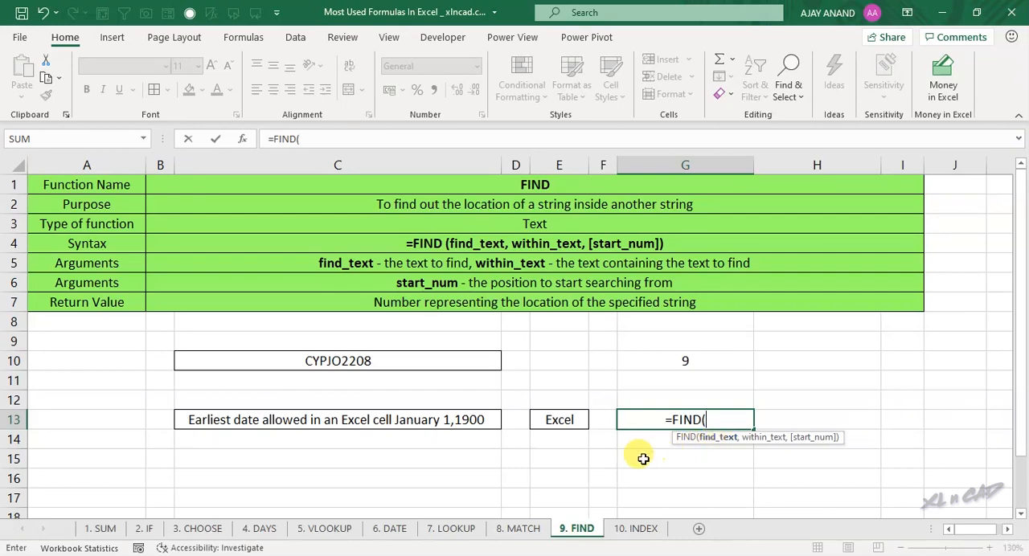
pyautogui.click(543, 422)
pyautogui.write(',')
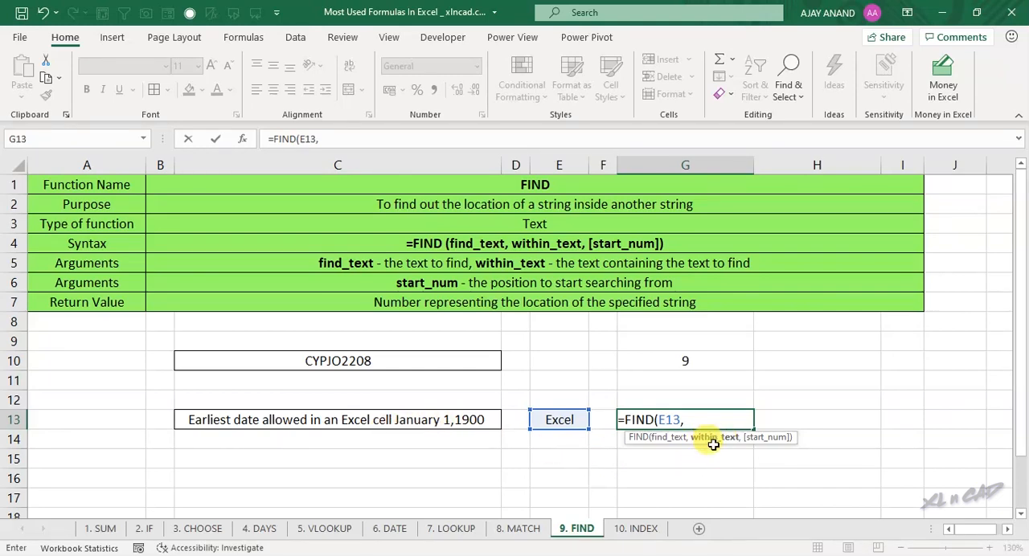
pyautogui.click(330, 422)
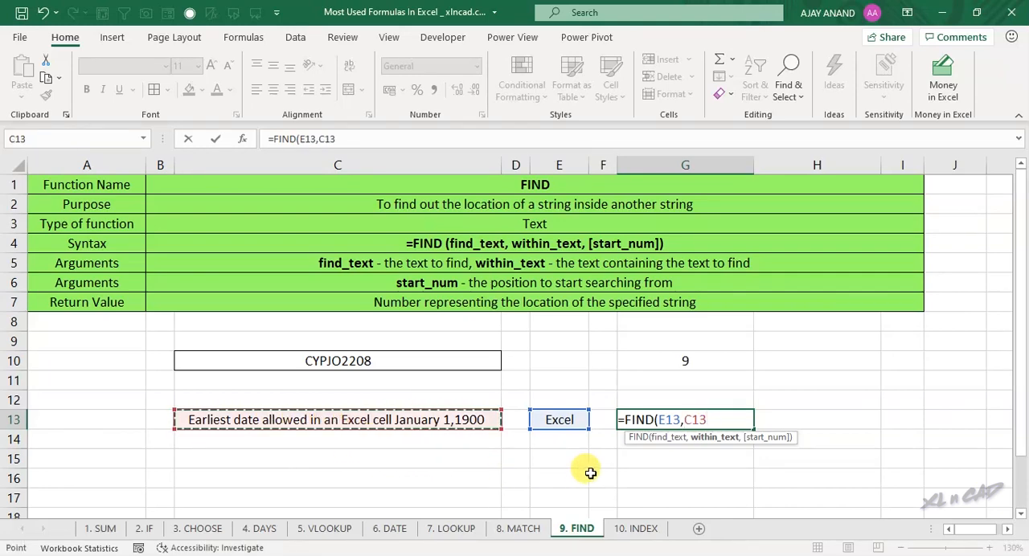
pyautogui.write(')')
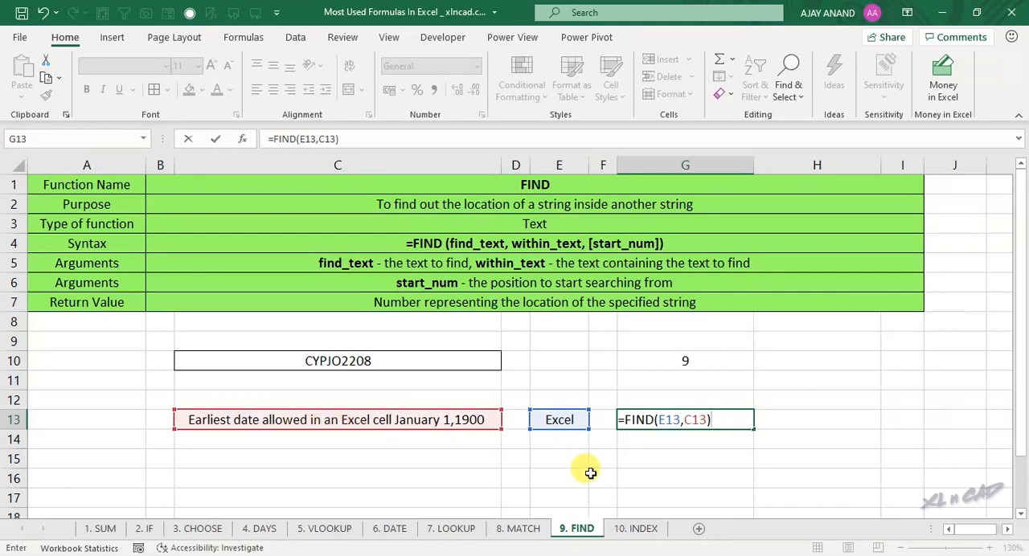
pyautogui.press('Return')
pyautogui.click(682, 426)
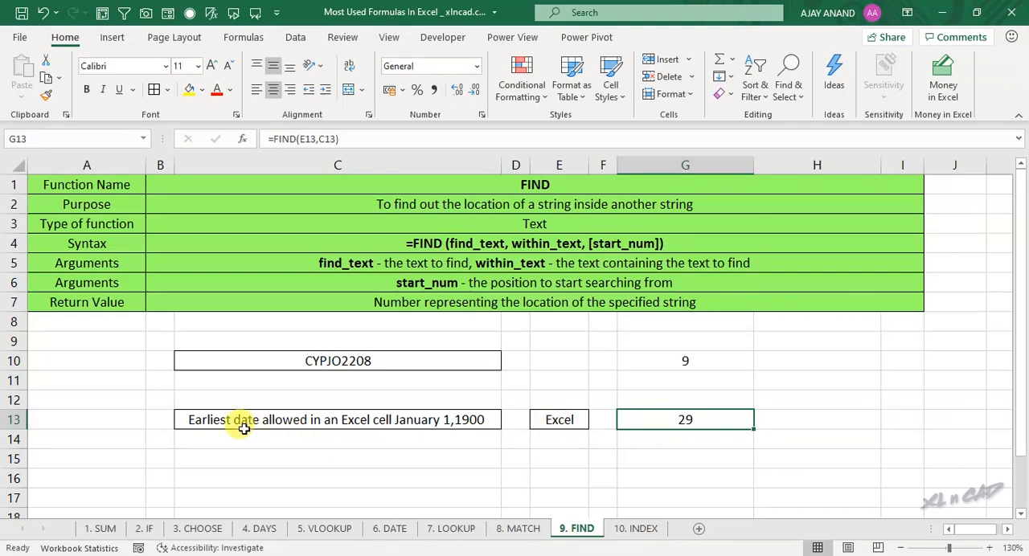
# Step: Set the search word in E13 to date and check the position in G13
pyautogui.click(555, 420)
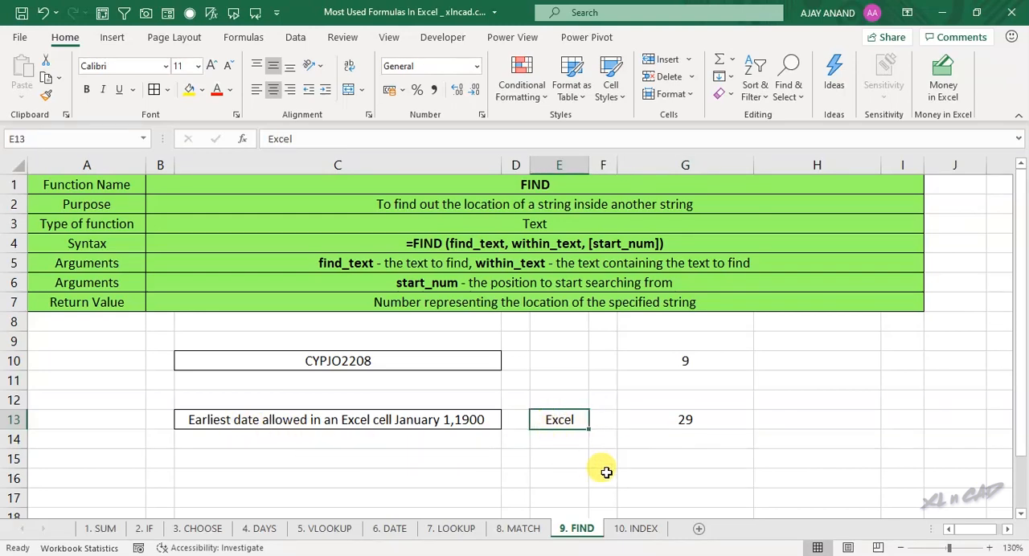
pyautogui.write('date')
pyautogui.press('Return')
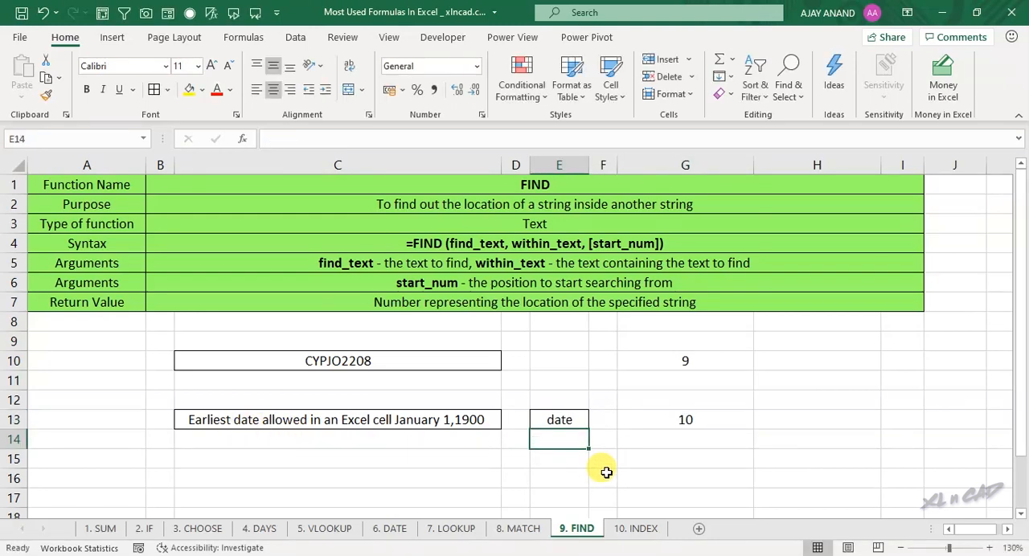
pyautogui.click(685, 419)
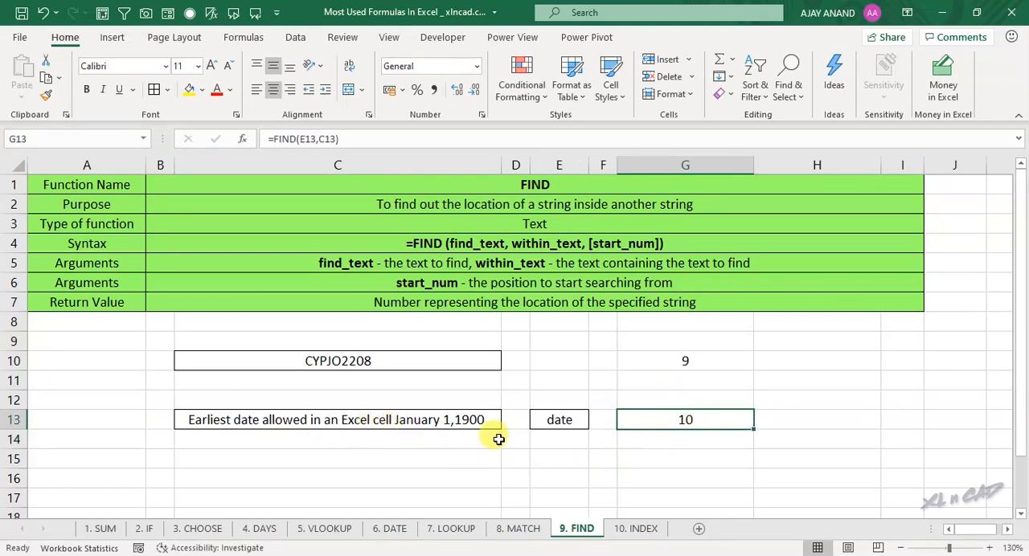
# Step: Set the search word in E13 to cell and check the position in G13
pyautogui.click(565, 421)
pyautogui.write('cell')
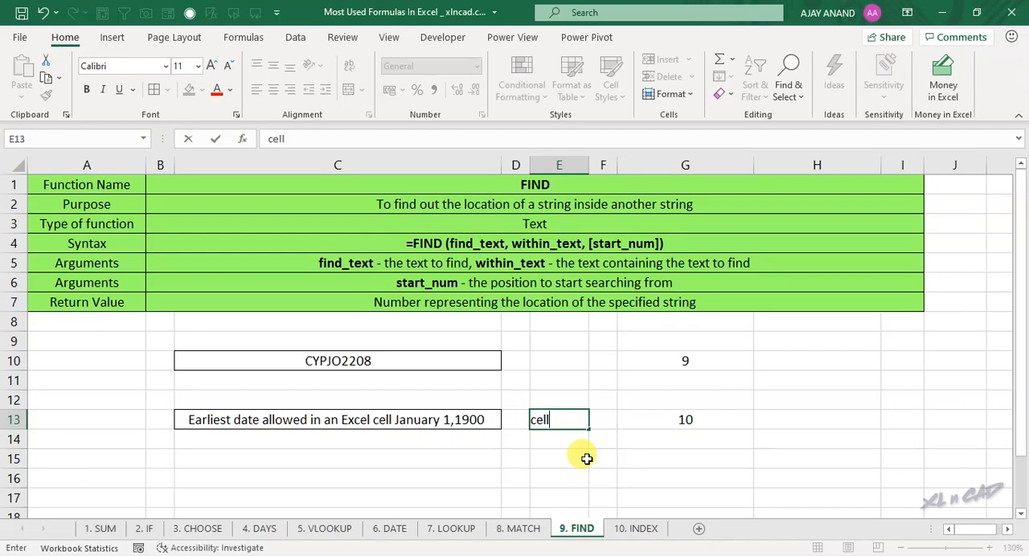
pyautogui.press('Return')
pyautogui.click(690, 418)
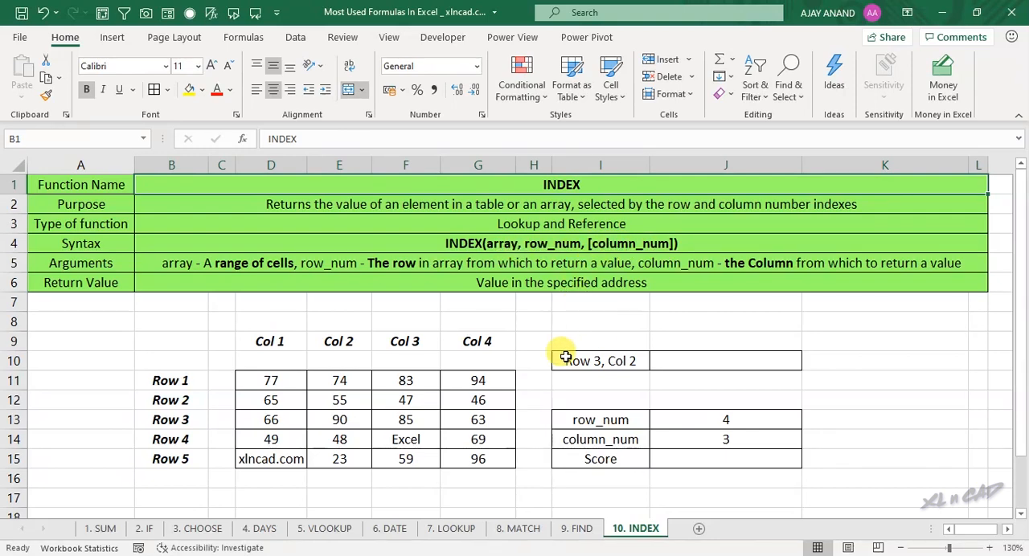
# Step: Highlight the D11:G15 table on the INDEX sheet, including row 3 and column 2, to locate their intersection
pyautogui.moveTo(277, 378); pyautogui.dragTo(478, 450)
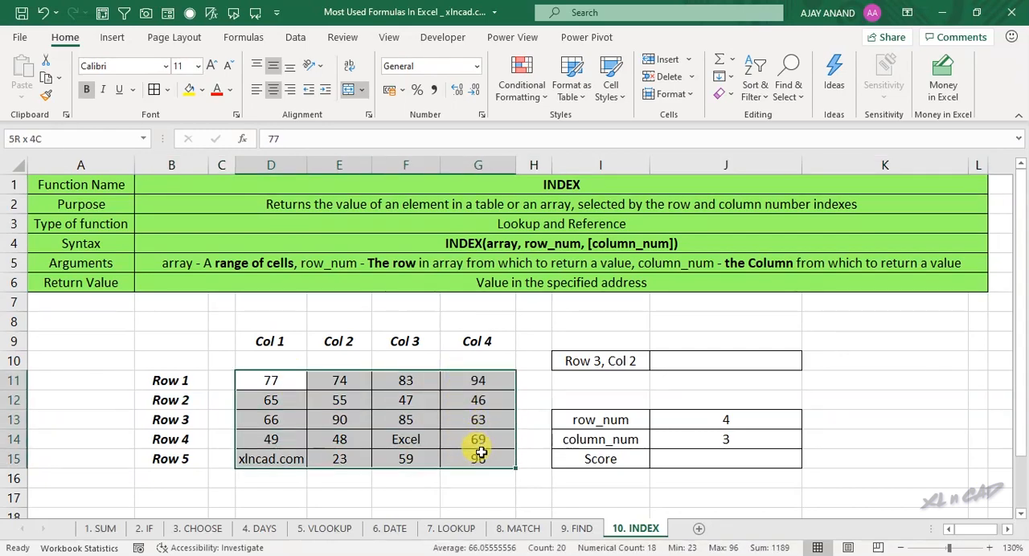
pyautogui.moveTo(273, 419); pyautogui.dragTo(472, 420)
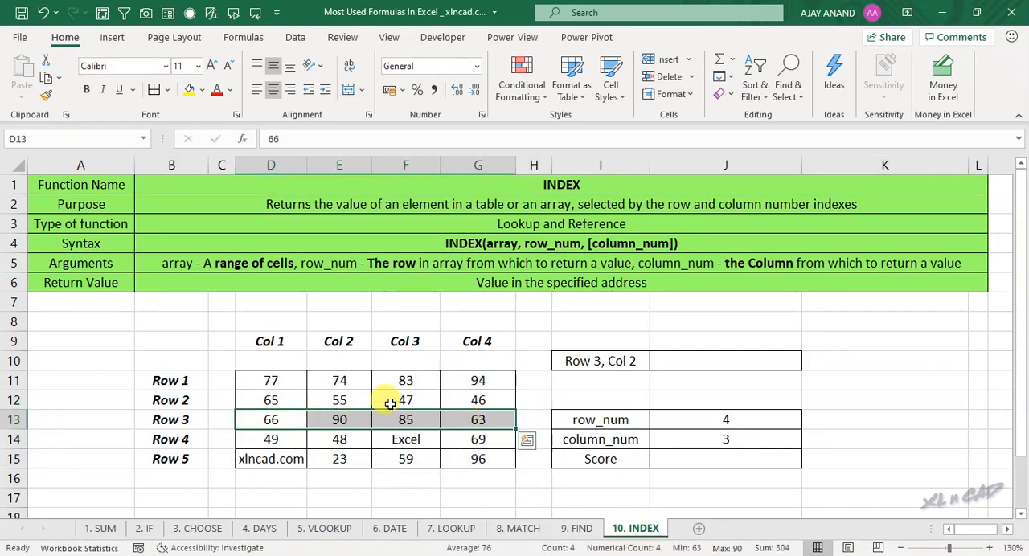
pyautogui.moveTo(340, 378); pyautogui.dragTo(340, 441)
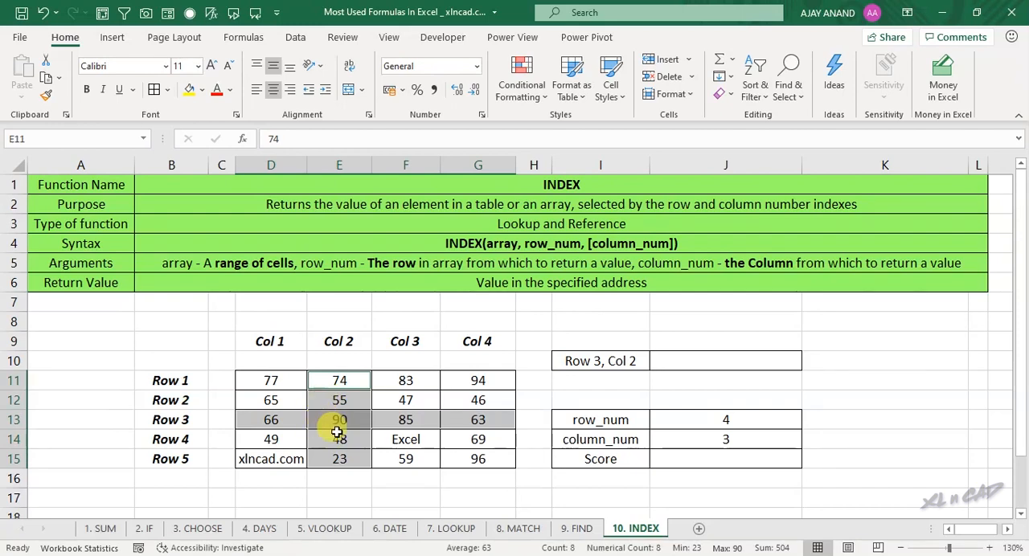
# Step: Enter =INDEX(D11:G15,3,2) in J10 to return the table value at row 3, column 2
pyautogui.click(702, 361)
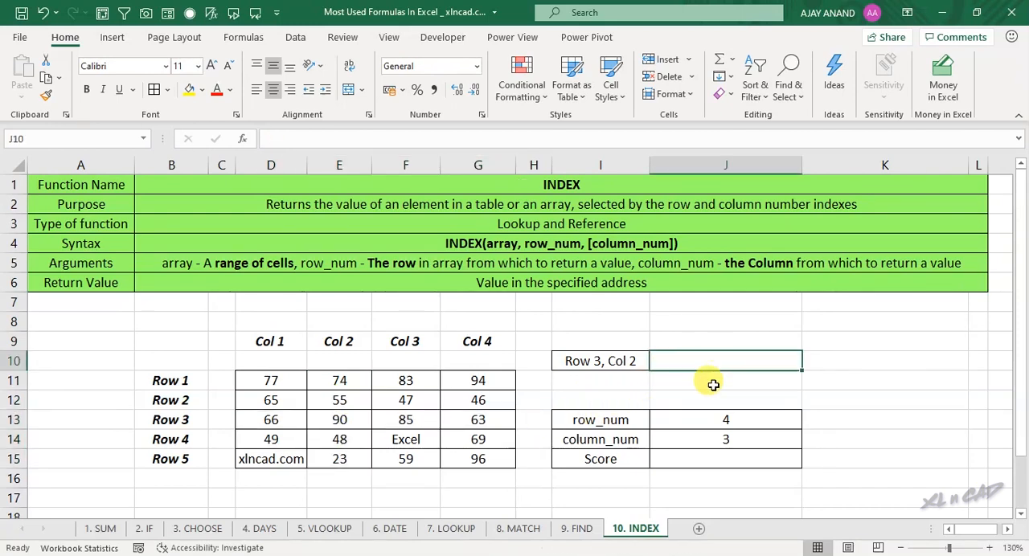
pyautogui.write('=INDEX(')
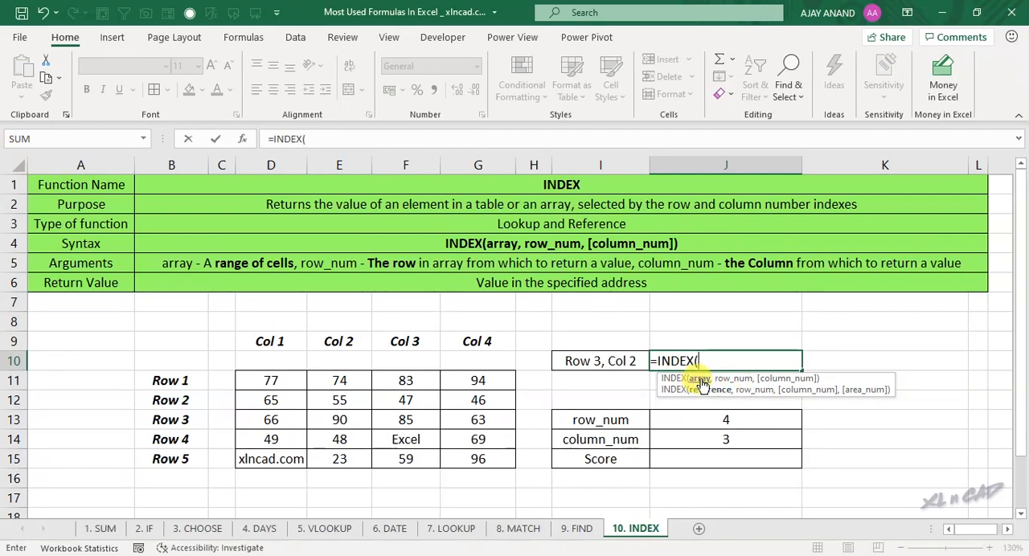
pyautogui.moveTo(275, 379); pyautogui.dragTo(480, 459)
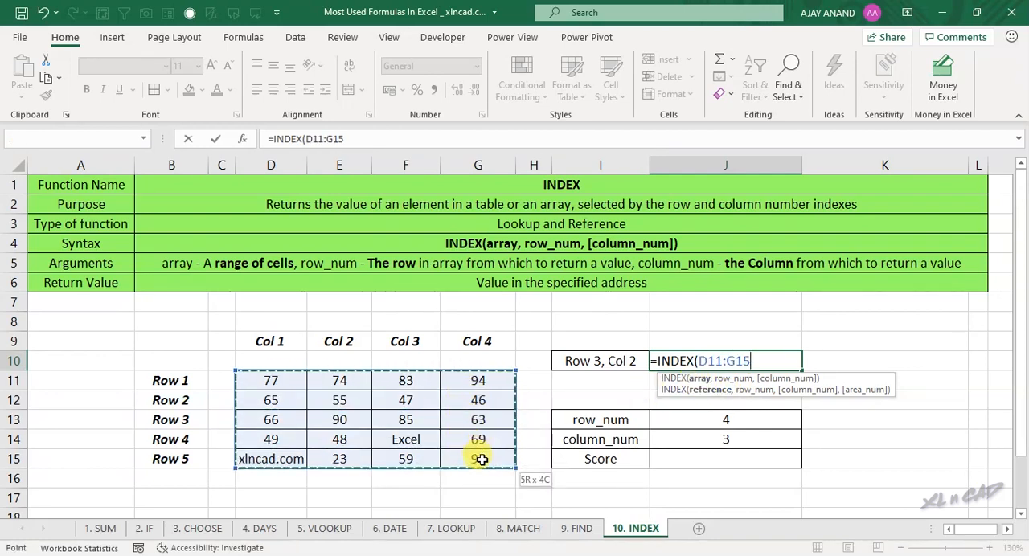
pyautogui.write(',3')
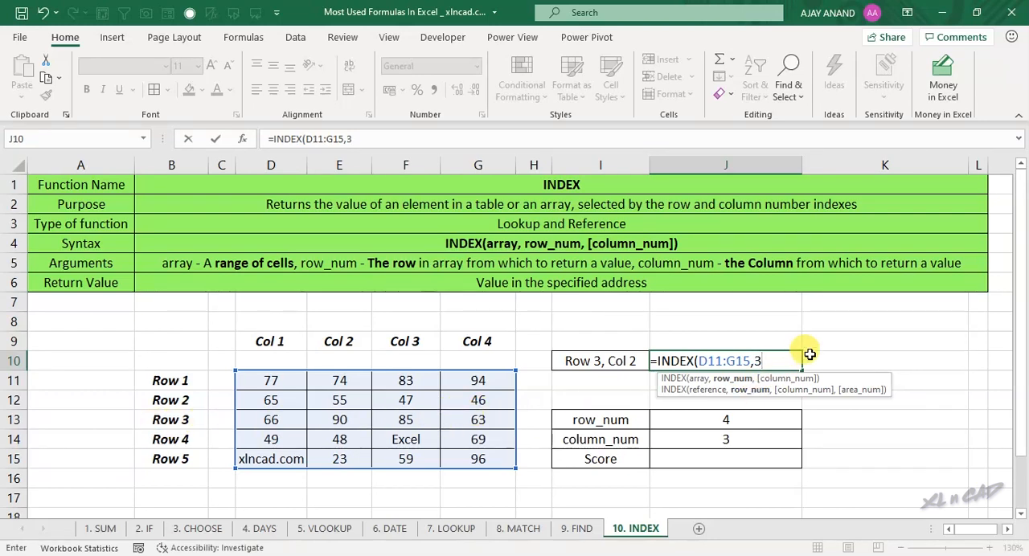
pyautogui.write(',2')
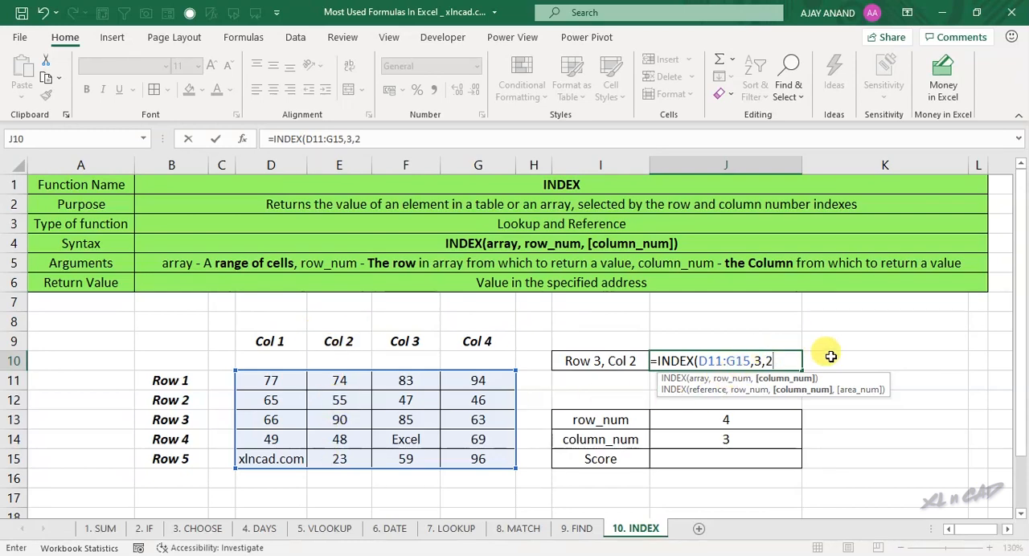
pyautogui.write(')')
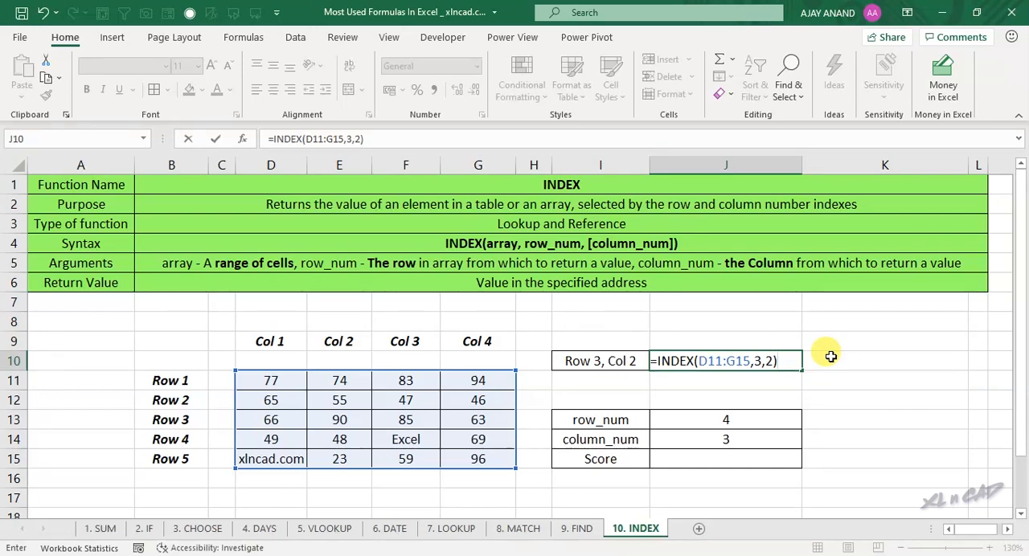
pyautogui.press('Return')
pyautogui.click(759, 361)
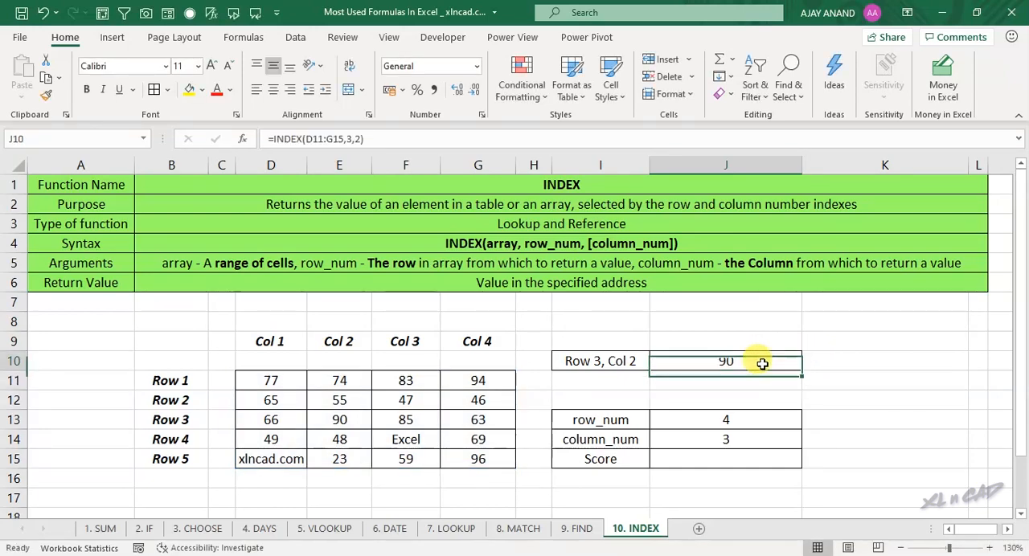
# Step: Trace row 3 and column 2 within D11:G15 to verify the value returned in J10
pyautogui.moveTo(271, 380); pyautogui.dragTo(474, 459)
pyautogui.moveTo(278, 420); pyautogui.dragTo(492, 424)
pyautogui.moveTo(328, 382); pyautogui.dragTo(333, 458)
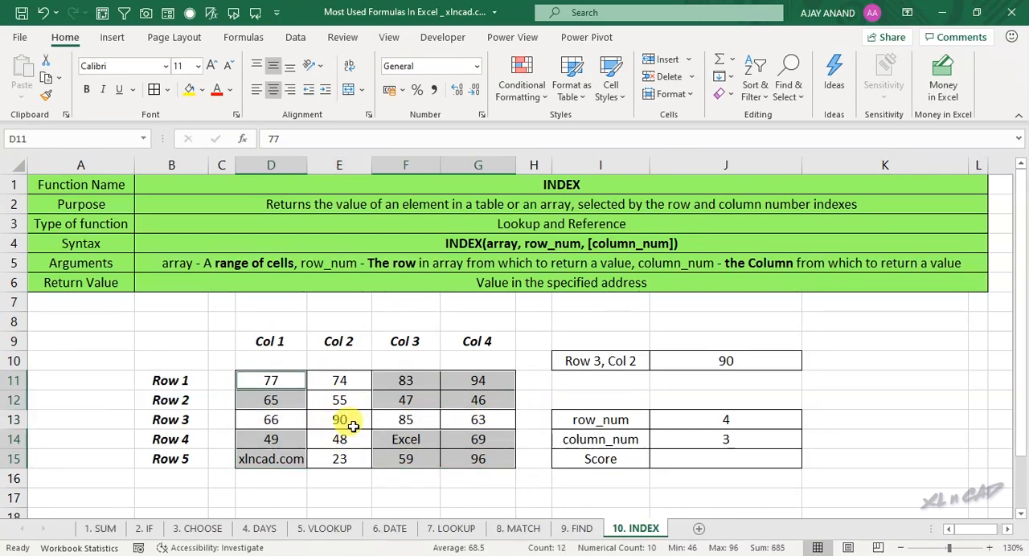
pyautogui.click(719, 361)
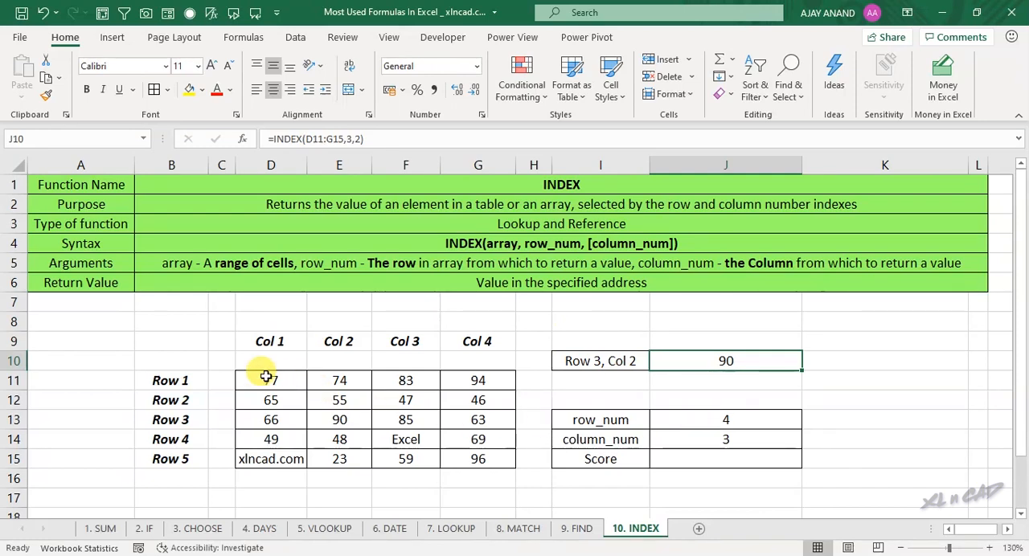
# Step: Enter =INDEX(D11:G15,J13,J14) in J15 to return the table value for the given row_num and column_num
pyautogui.moveTo(273, 378); pyautogui.dragTo(486, 460)
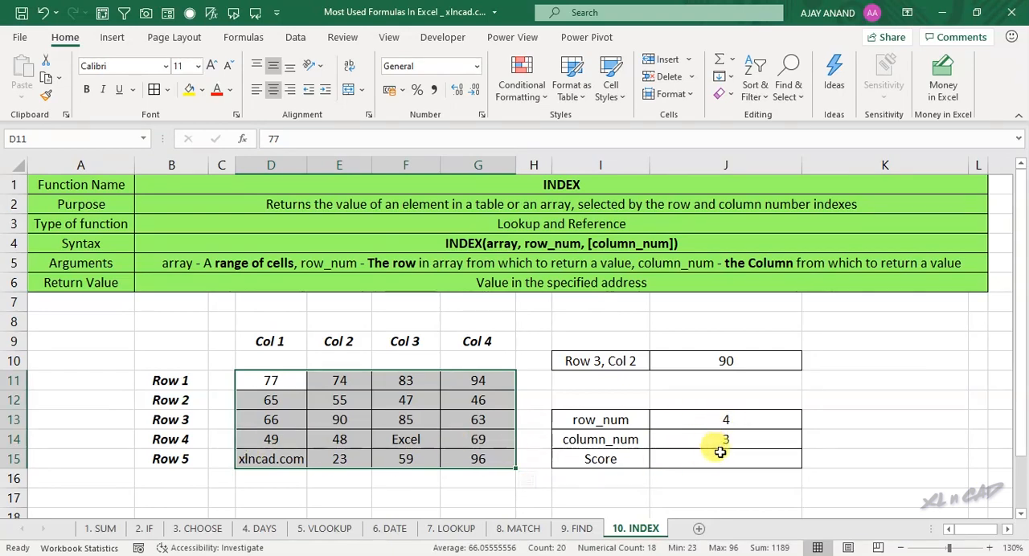
pyautogui.click(410, 437)
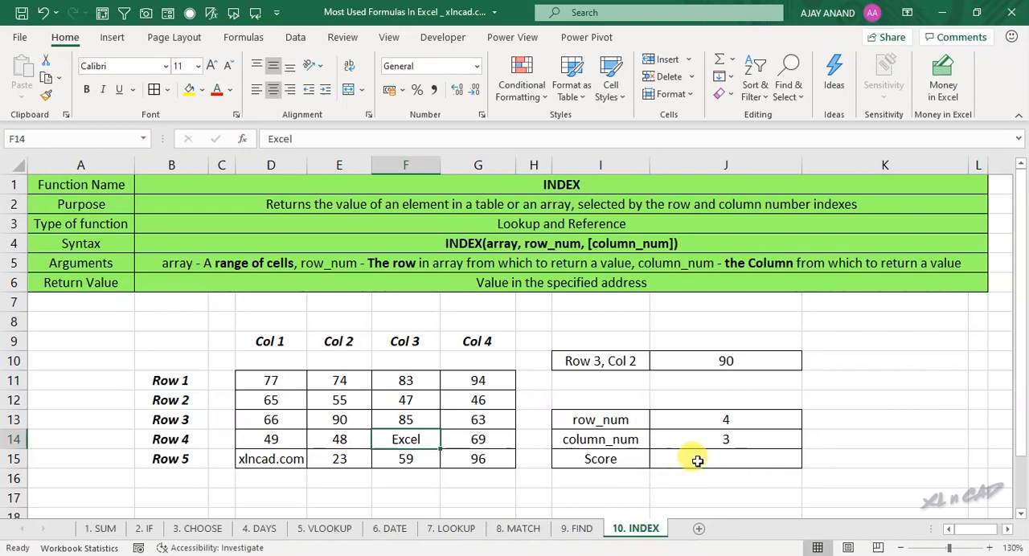
pyautogui.click(694, 459)
pyautogui.write('=INDEX')
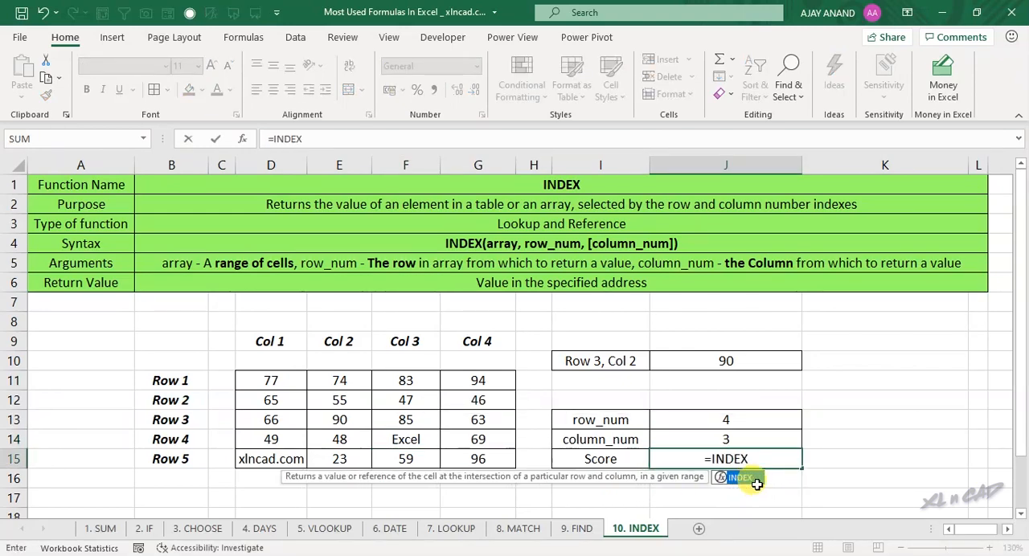
pyautogui.doubleClick(756, 481)
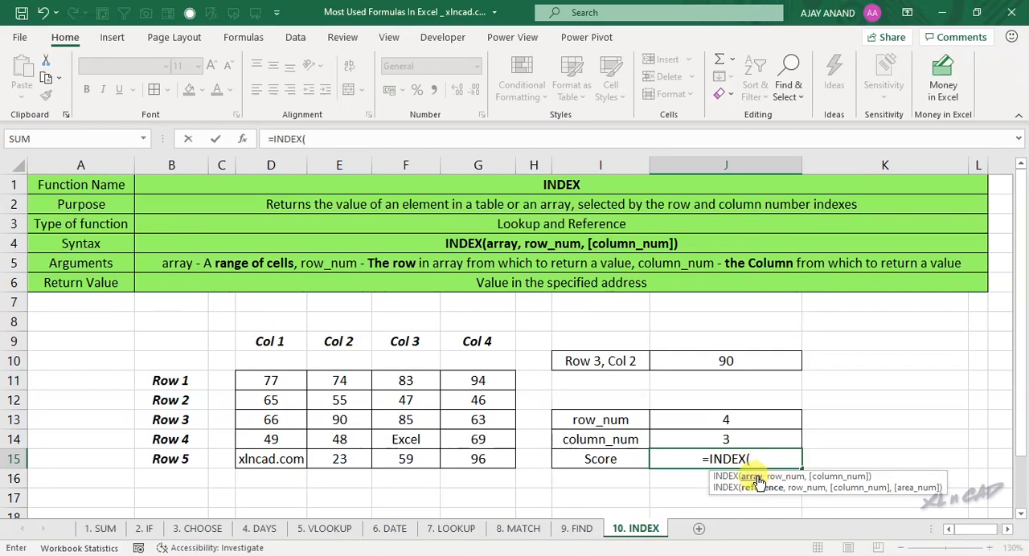
pyautogui.moveTo(274, 380); pyautogui.dragTo(480, 464)
pyautogui.write(',')
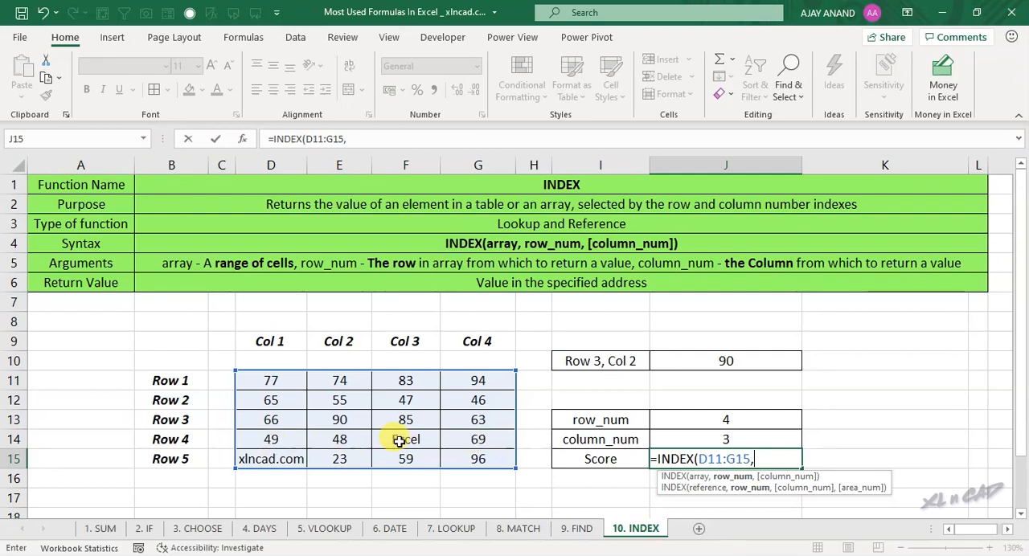
pyautogui.click(748, 422)
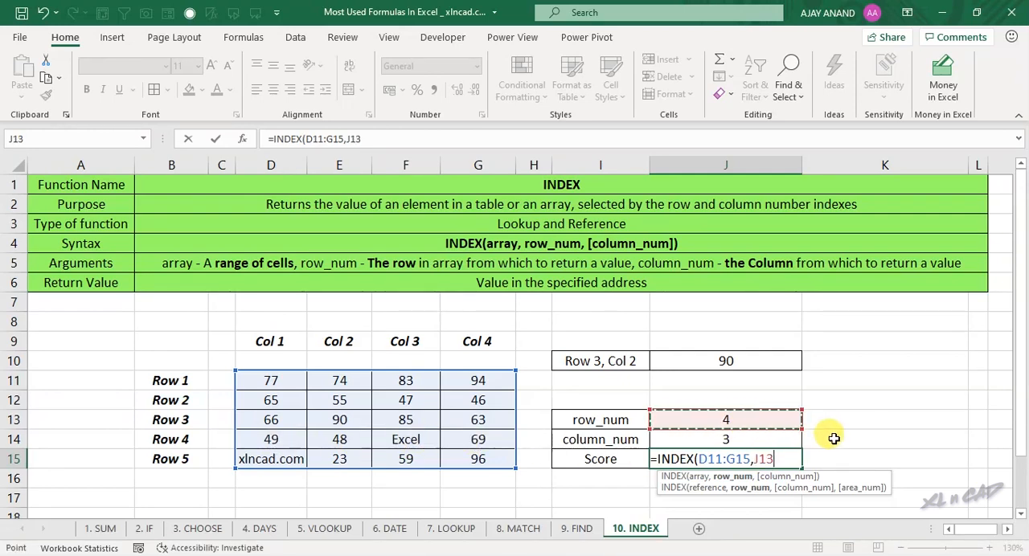
pyautogui.write(',')
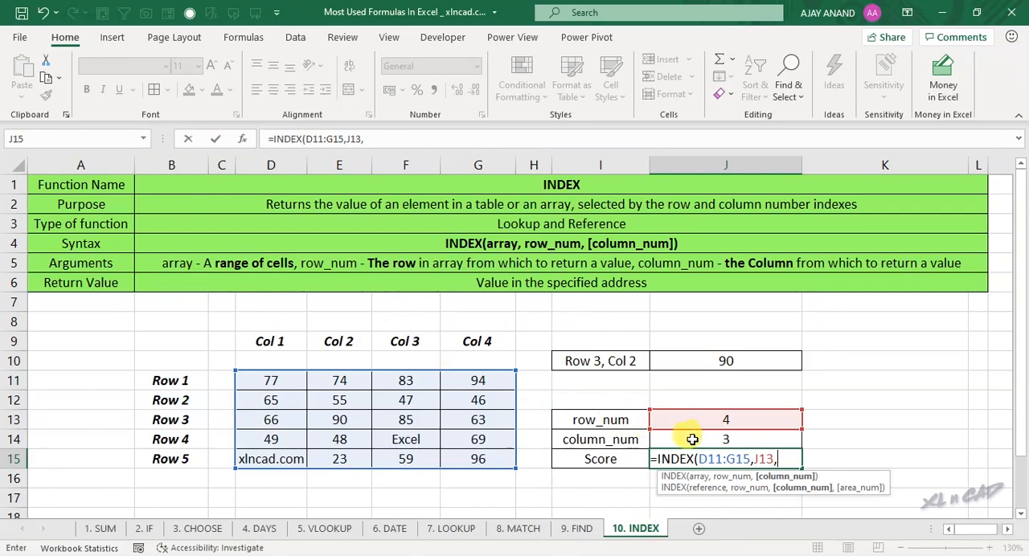
pyautogui.click(737, 440)
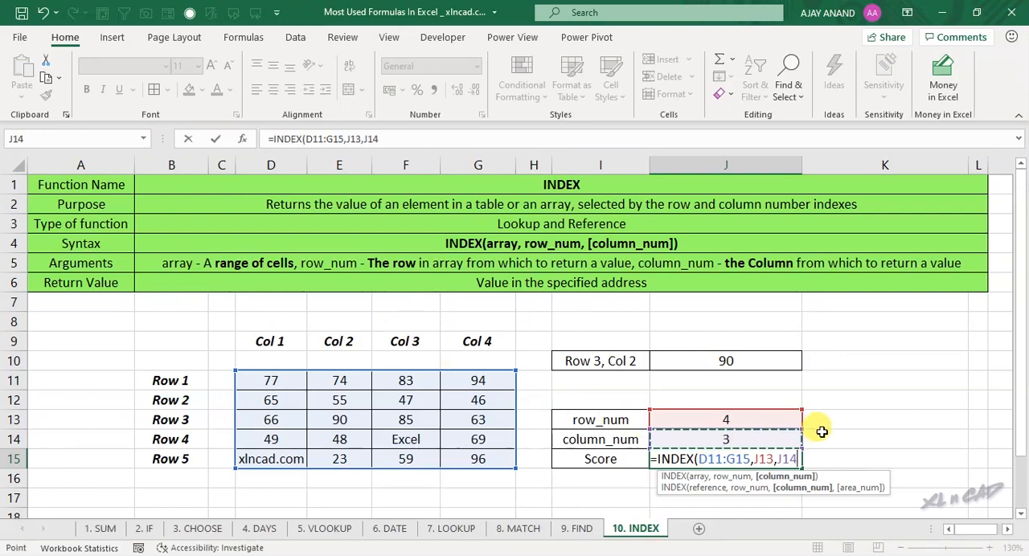
pyautogui.write(')')
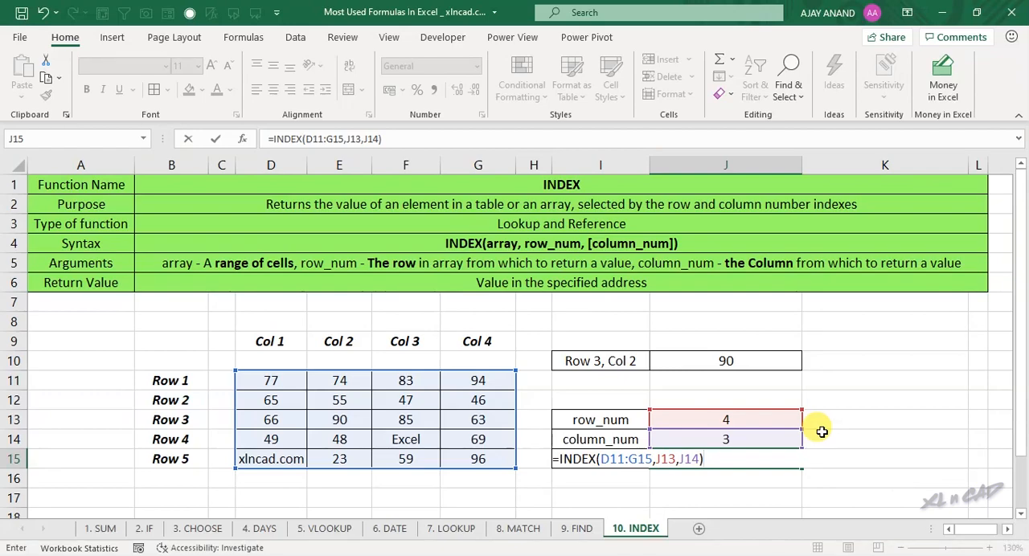
pyautogui.press('Return')
# Step: Trace row 4 and column 3 within D11:G15 to verify the value returned in J15
pyautogui.moveTo(271, 380); pyautogui.dragTo(471, 459)
pyautogui.click(277, 439)
pyautogui.moveTo(352, 438); pyautogui.dragTo(498, 439)
pyautogui.keyDown('ctrl'); pyautogui.moveTo(405, 380); pyautogui.dragTo(414, 454); pyautogui.keyUp('ctrl')
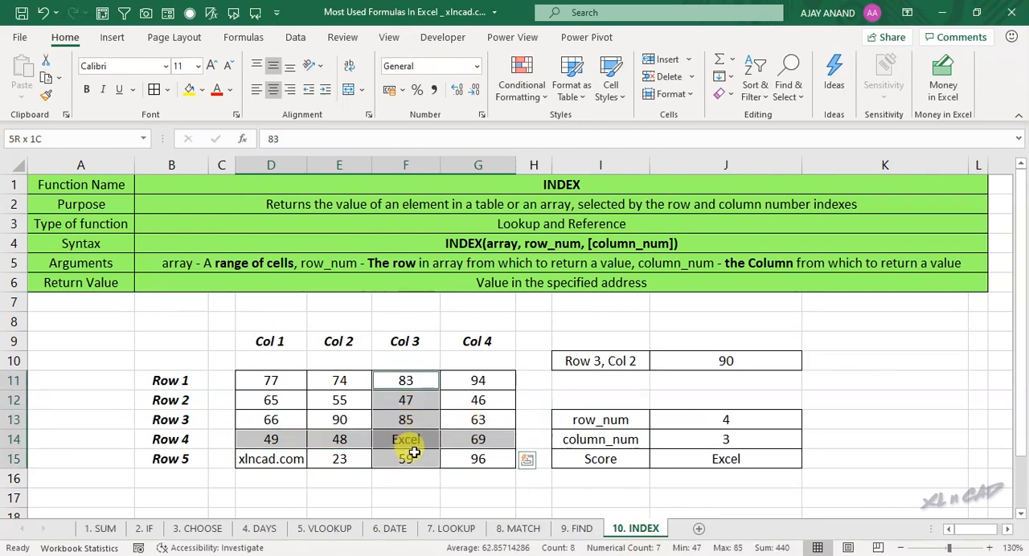
pyautogui.click(411, 438)
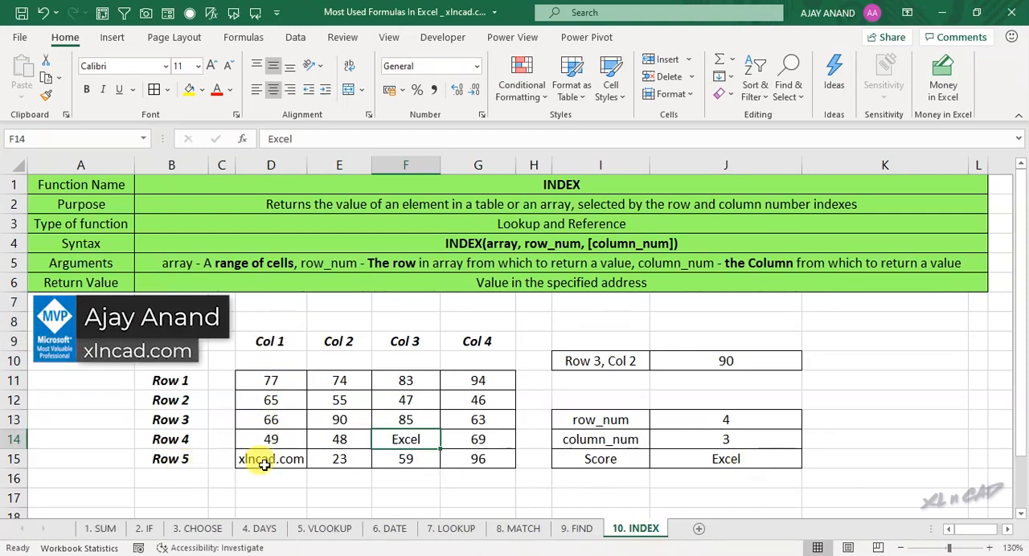
# Step: Set row_num in J13 to 5 and column_num in J14 to 1, and compare the Score in J15 with D15
pyautogui.click(291, 464)
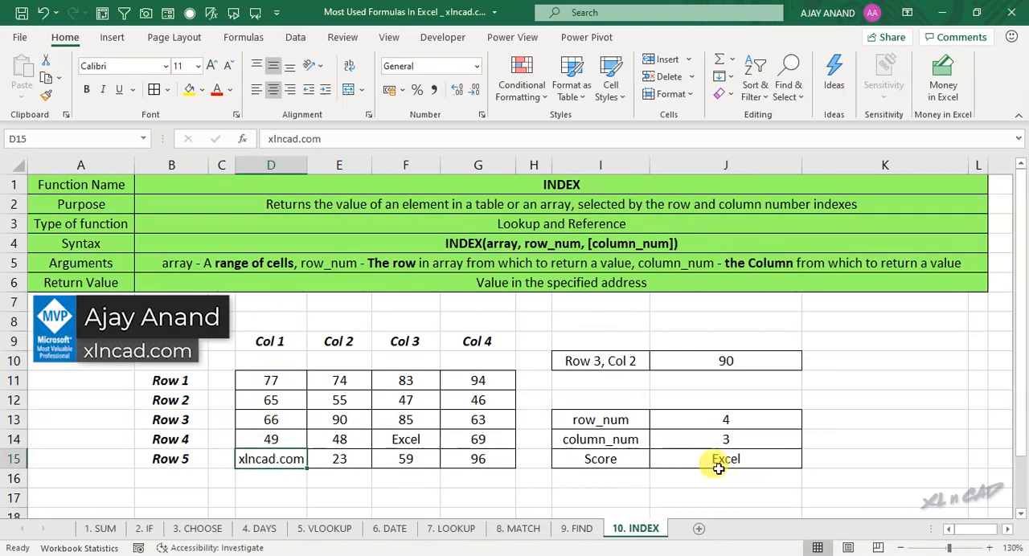
pyautogui.click(738, 420)
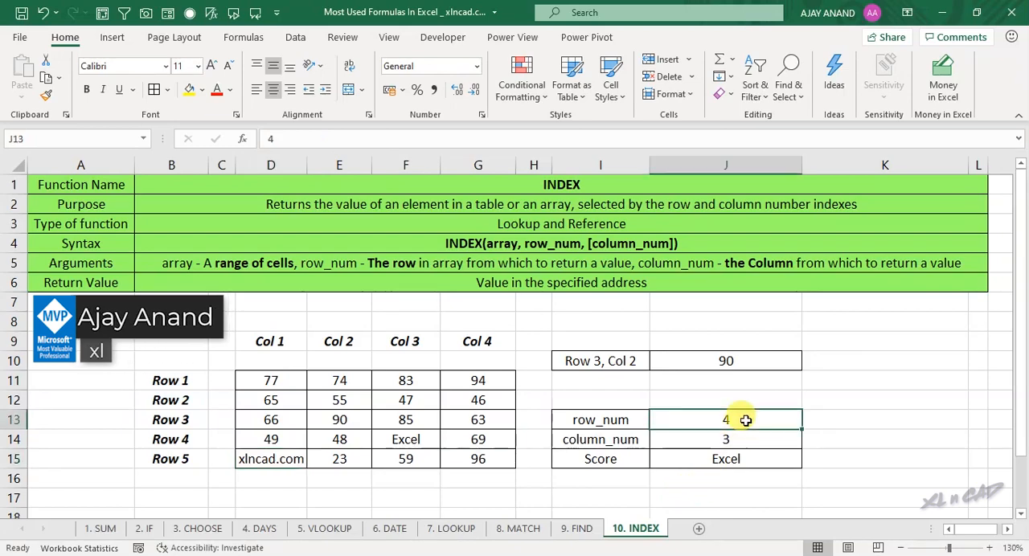
pyautogui.write('5')
pyautogui.press('Return')
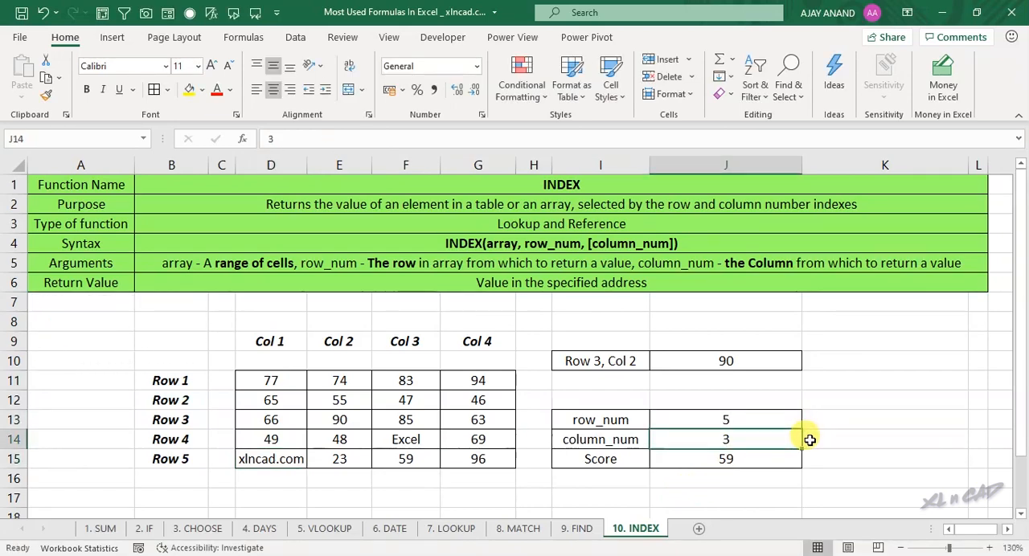
pyautogui.write('1')
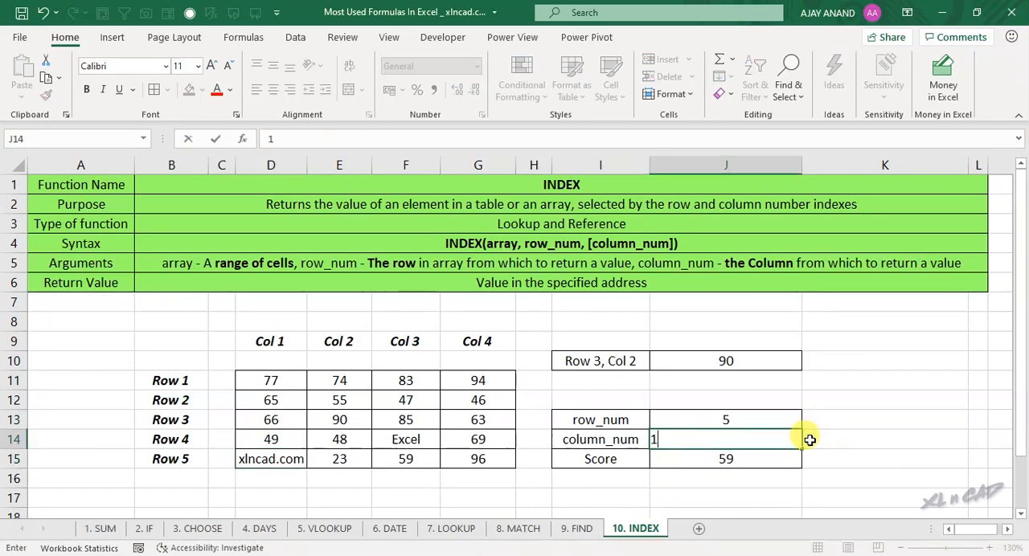
pyautogui.press('Return')
pyautogui.click(273, 459)
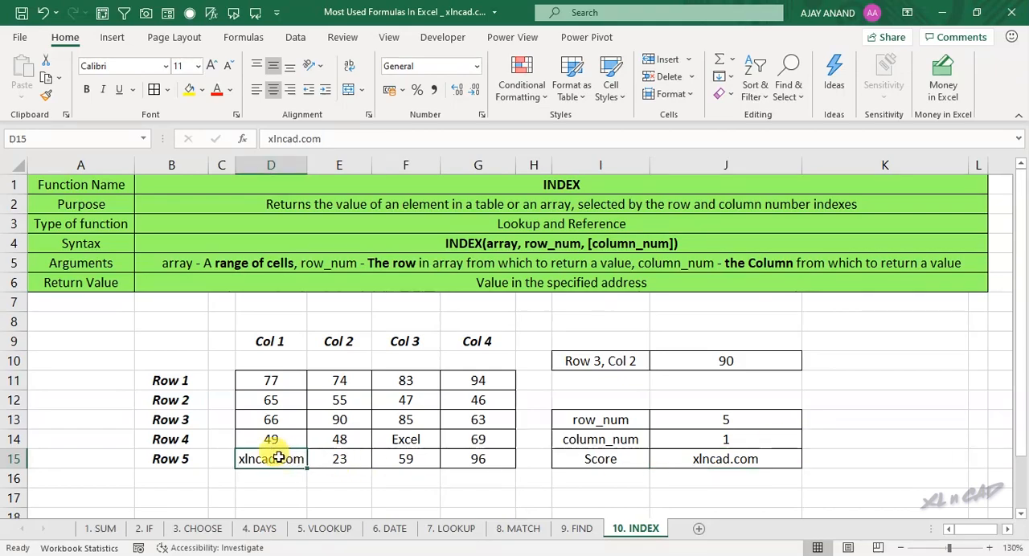
pyautogui.keyDown('ctrl'); pyautogui.click(715, 464); pyautogui.keyUp('ctrl')
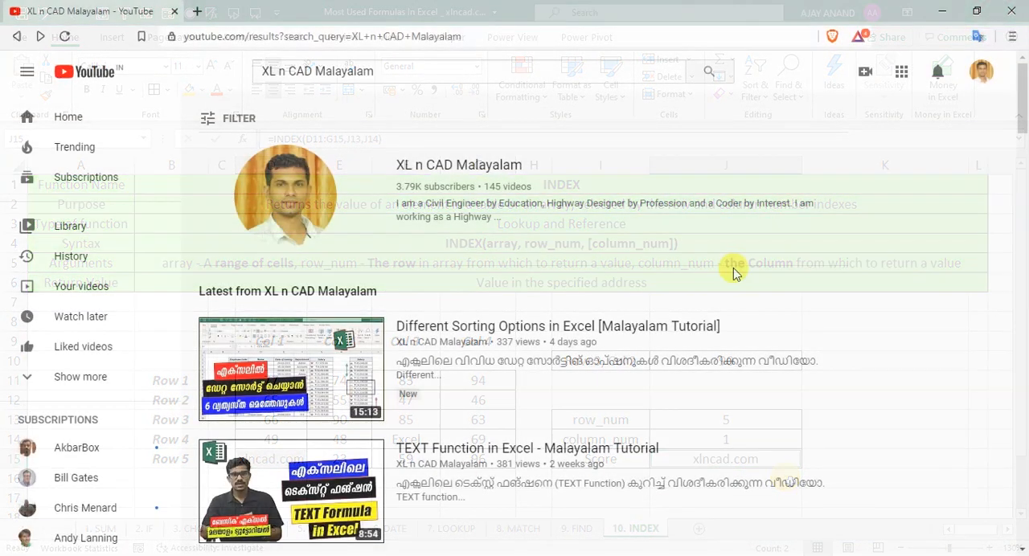
# Step: On YouTube, open the Excel Functions playlist from the playlists of the XL n CAD Malayalam channel
pyautogui.click(467, 170)
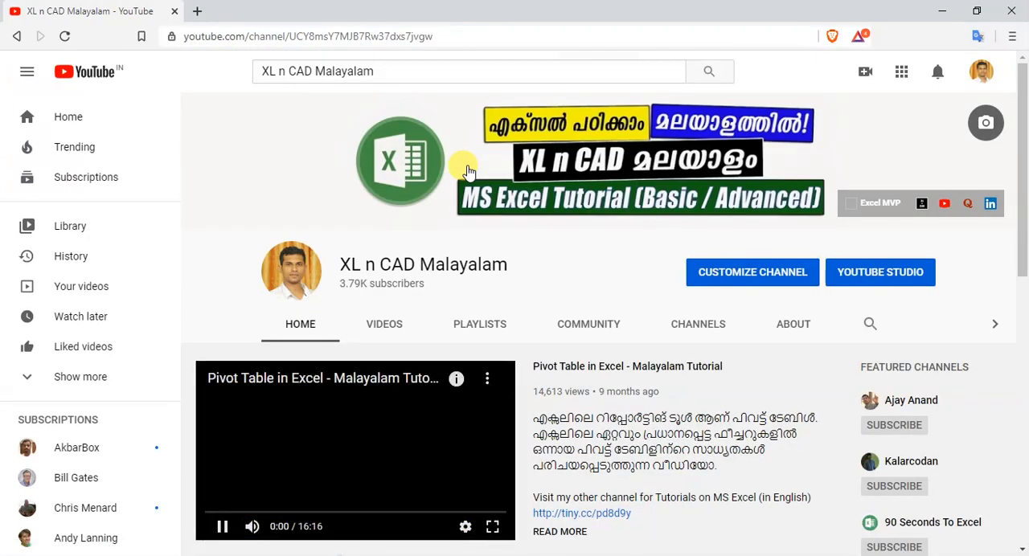
pyautogui.click(482, 328)
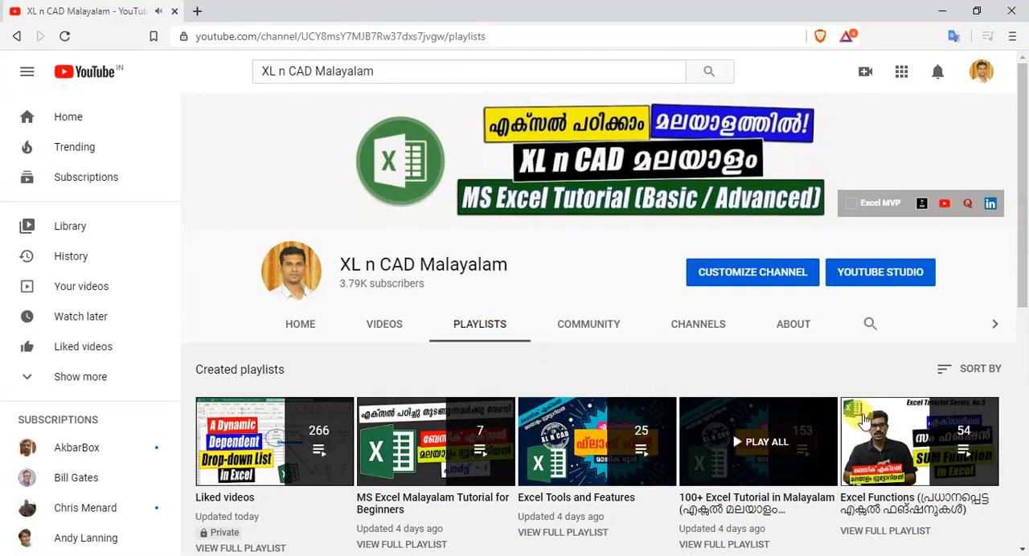
pyautogui.scroll(-2, 804, 434)
pyautogui.click(888, 384)
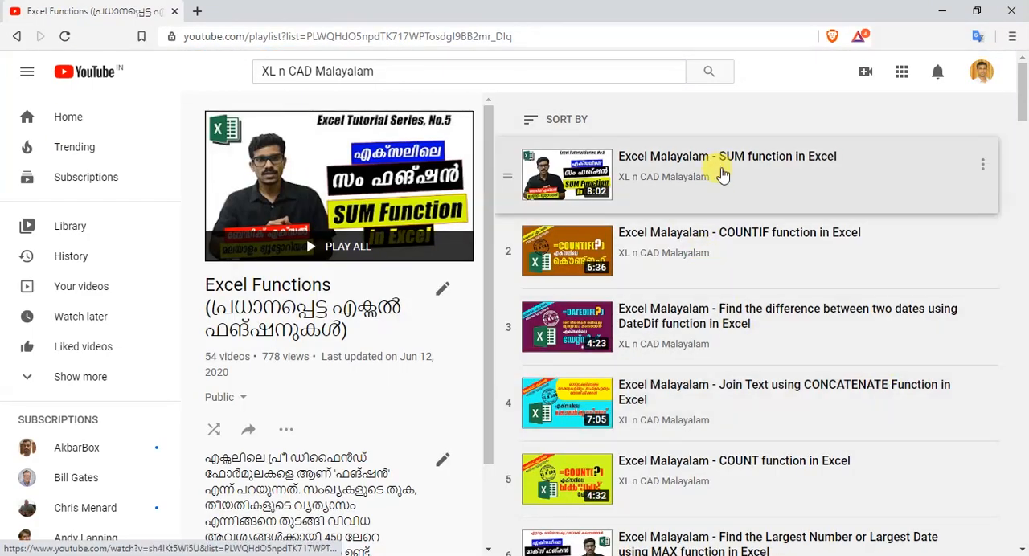
# Step: Browse the Excel Functions playlist to examine which function tutorials it offers
pyautogui.scroll(-3, 724, 251)
pyautogui.scroll(-8, 723, 251)
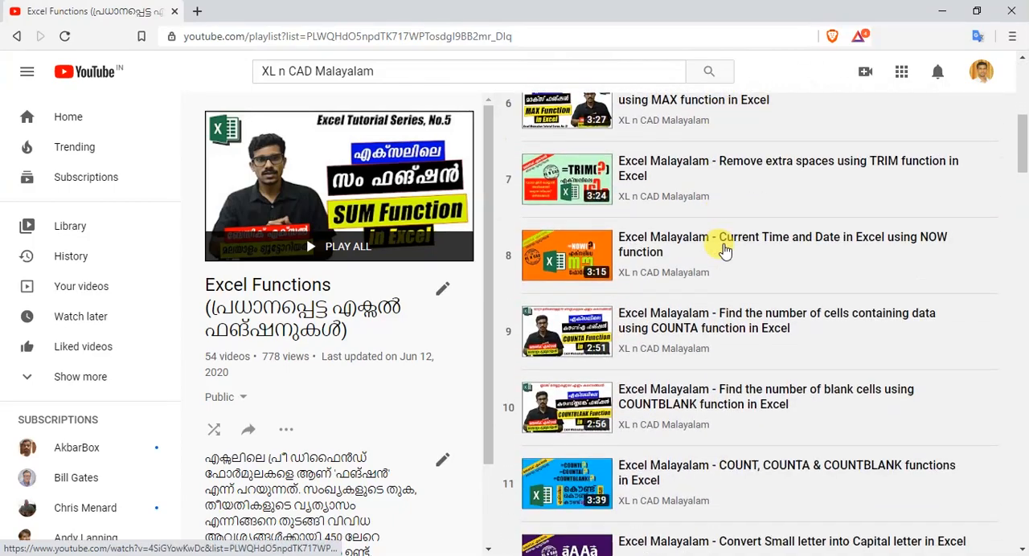
pyautogui.scroll(-3, 723, 251)
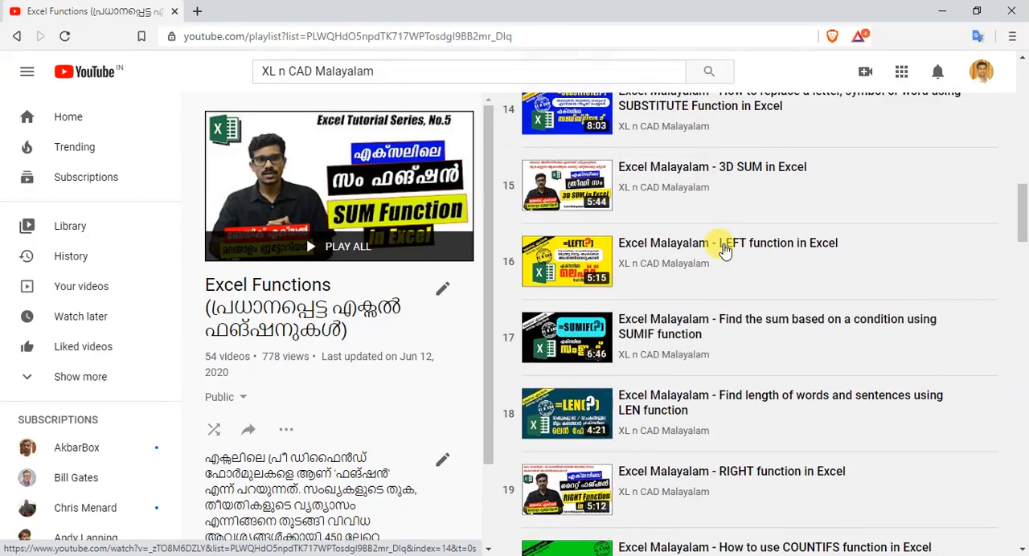
pyautogui.scroll(-5, 723, 250)
pyautogui.scroll(-5, 723, 251)
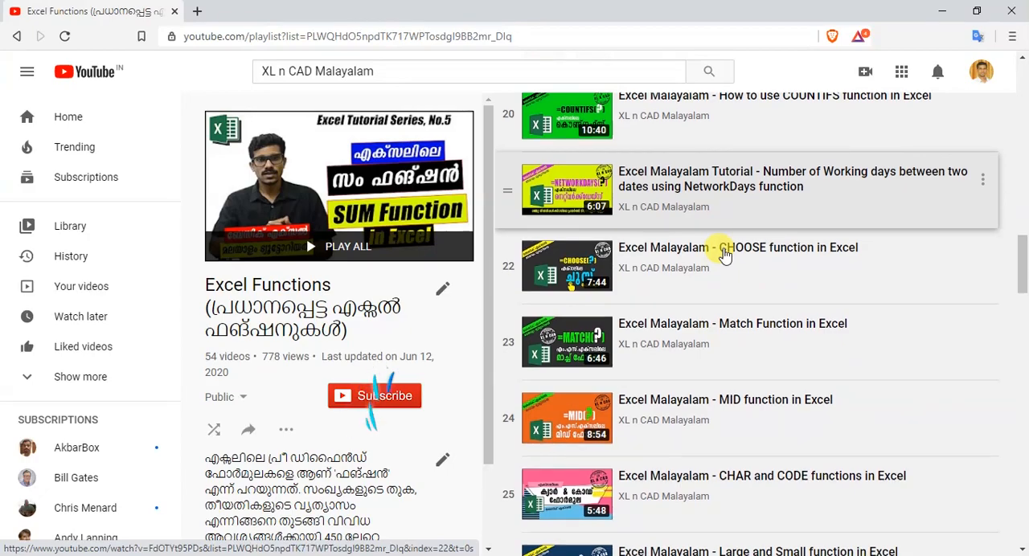
pyautogui.scroll(-6, 723, 254)
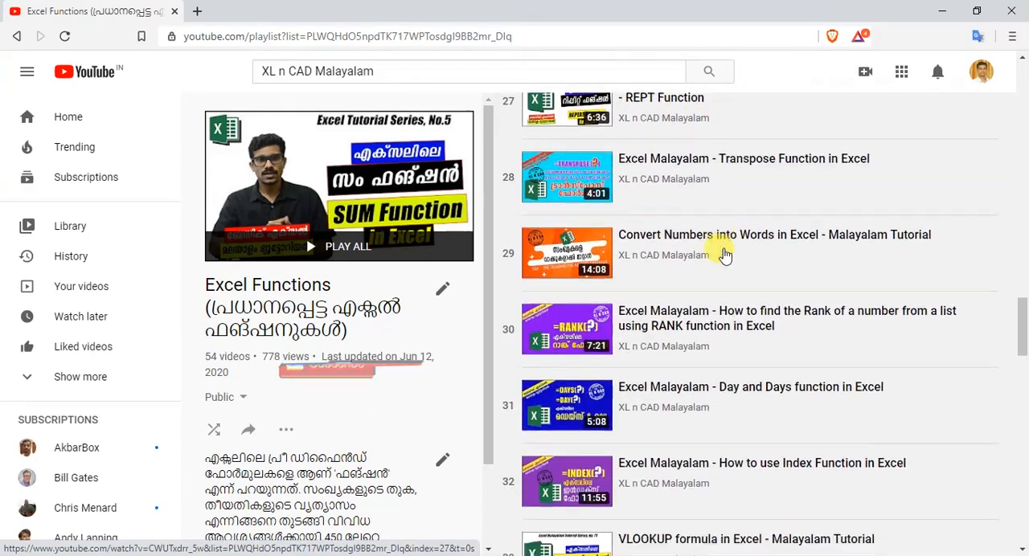
pyautogui.scroll(-9, 724, 254)
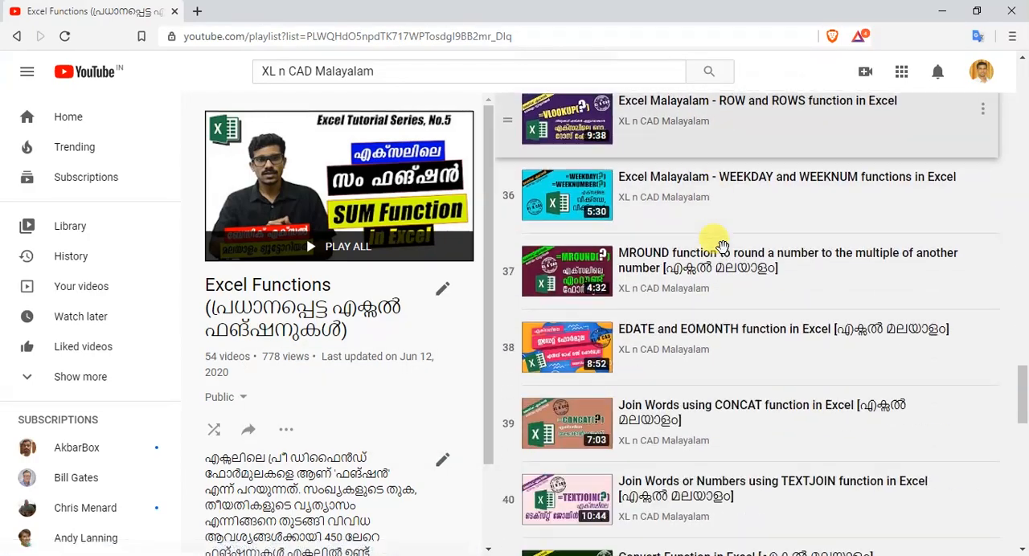
pyautogui.scroll(-7, 721, 245)
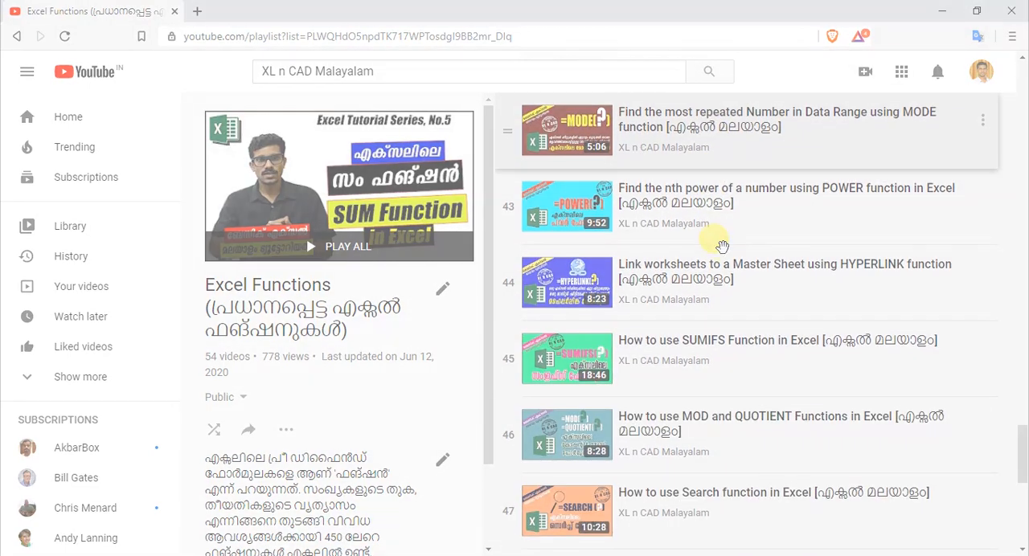